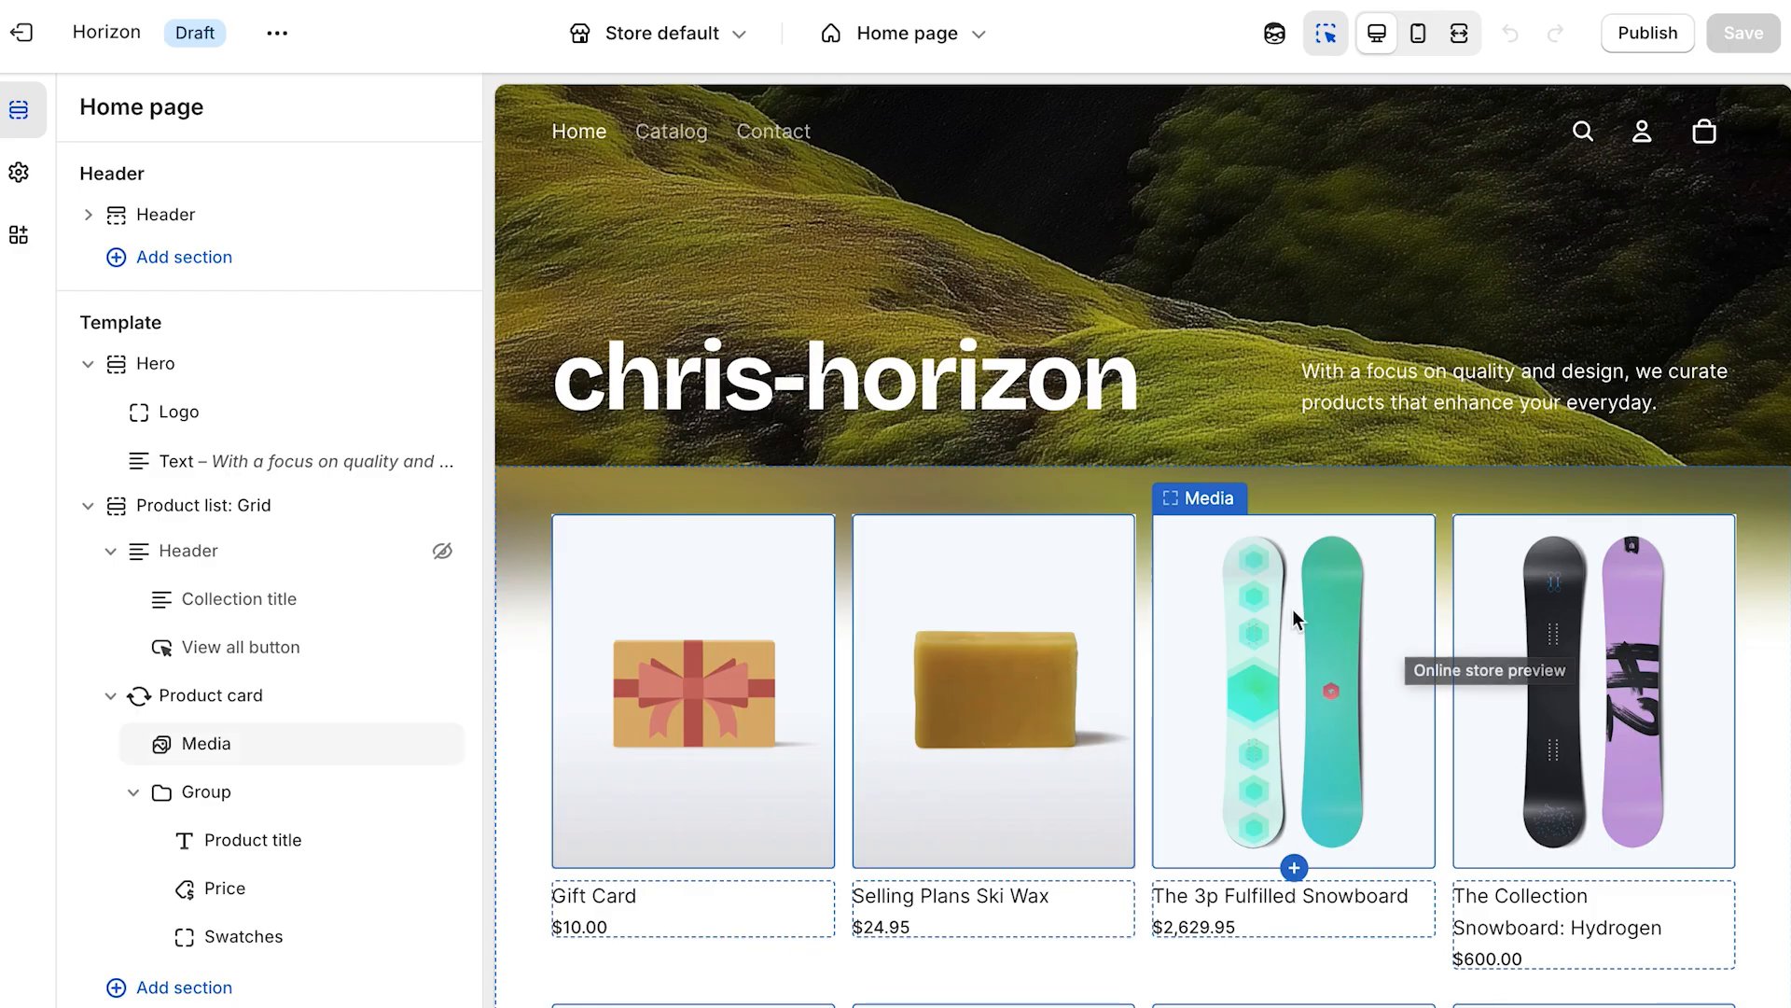
Add a custom section below the product list in the home page template
{"action": "left_click", "coordinate": [88, 364]}
{"action": "left_click", "coordinate": [140, 448]}
{"action": "left_click", "coordinate": [612, 401]}
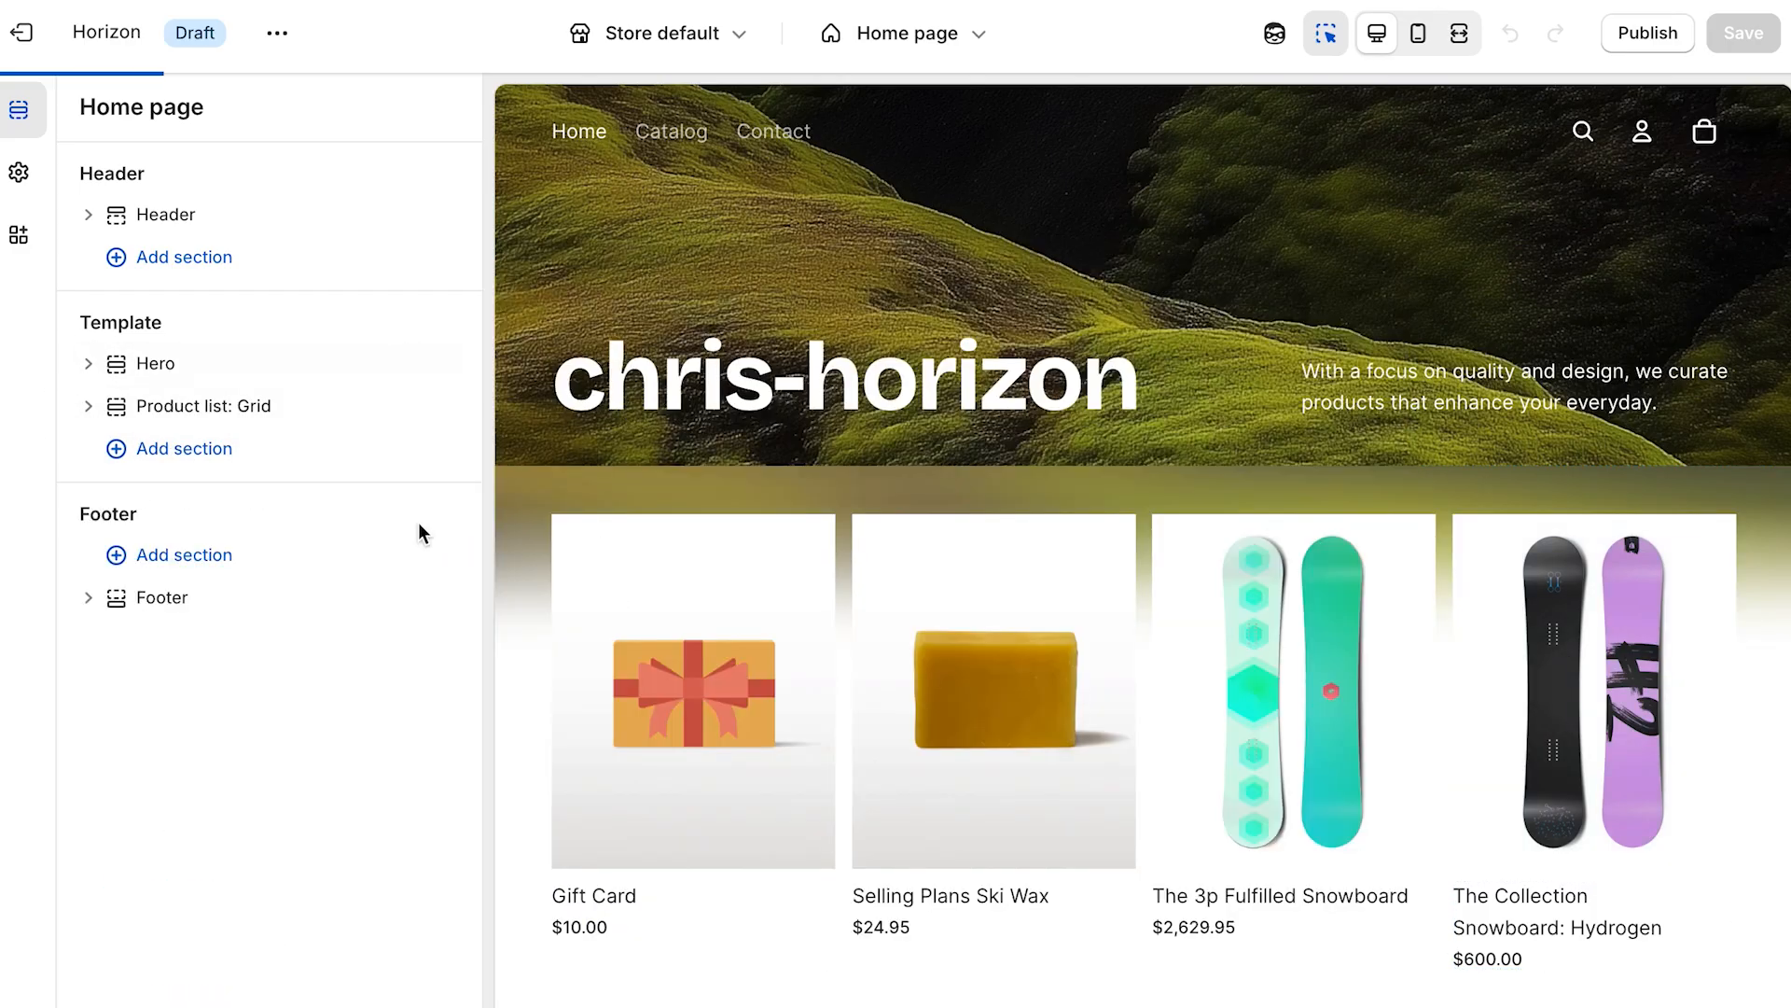
Add a Group block to the custom section and browse the blocks that can be nested inside it
{"action": "left_click", "coordinate": [200, 497]}
{"action": "scroll", "coordinate": [751, 512], "scroll_direction": "down", "scroll_amount": 8}
{"action": "scroll", "coordinate": [751, 522], "scroll_direction": "down", "scroll_amount": 5}
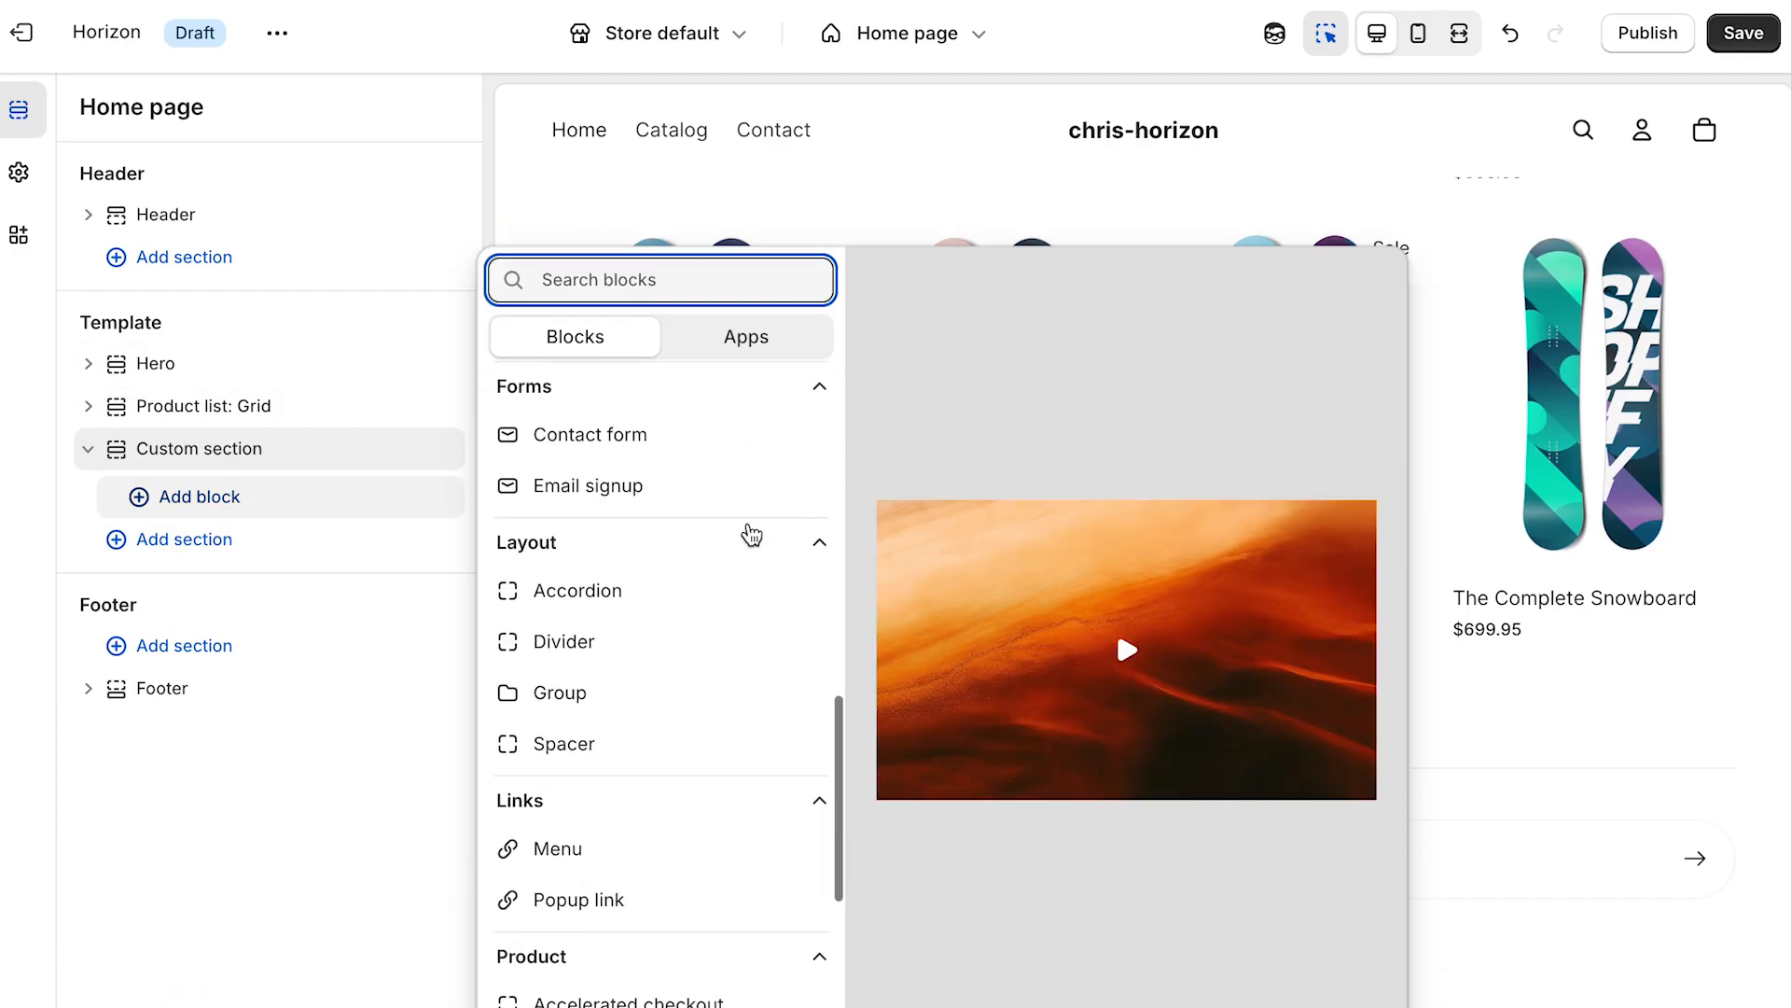
{"action": "left_click", "coordinate": [578, 680]}
{"action": "left_click", "coordinate": [260, 552]}
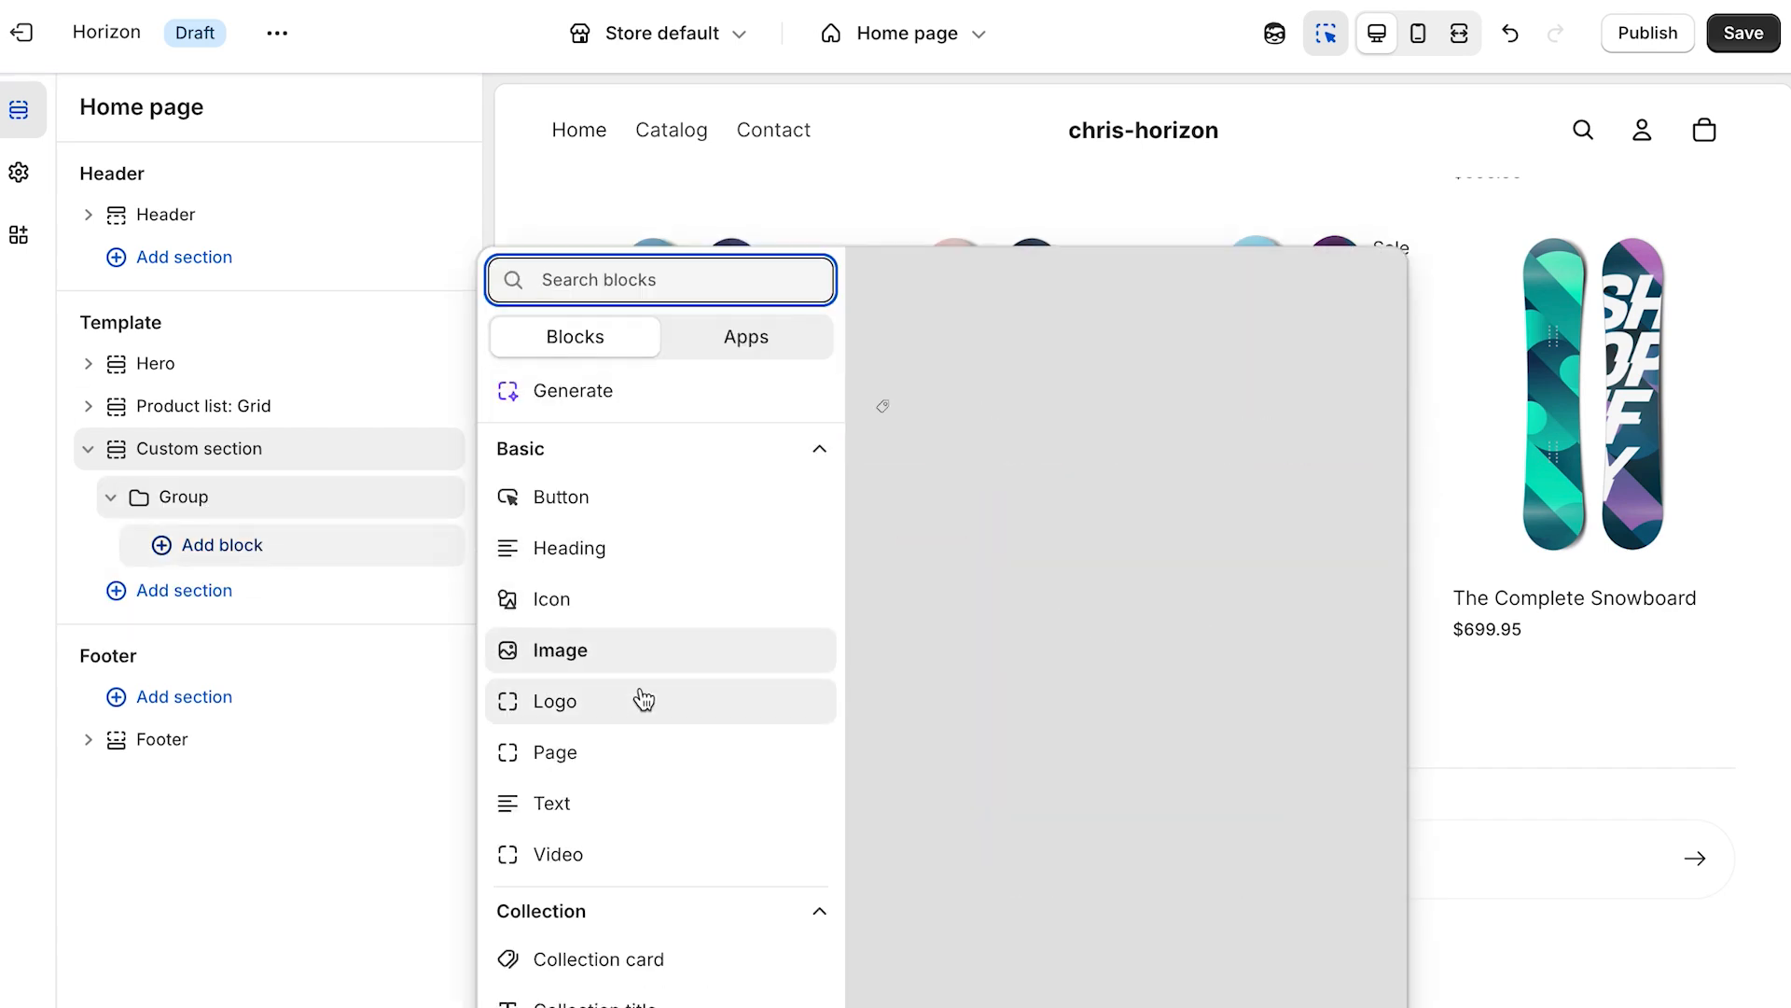
{"action": "key", "text": "Escape"}
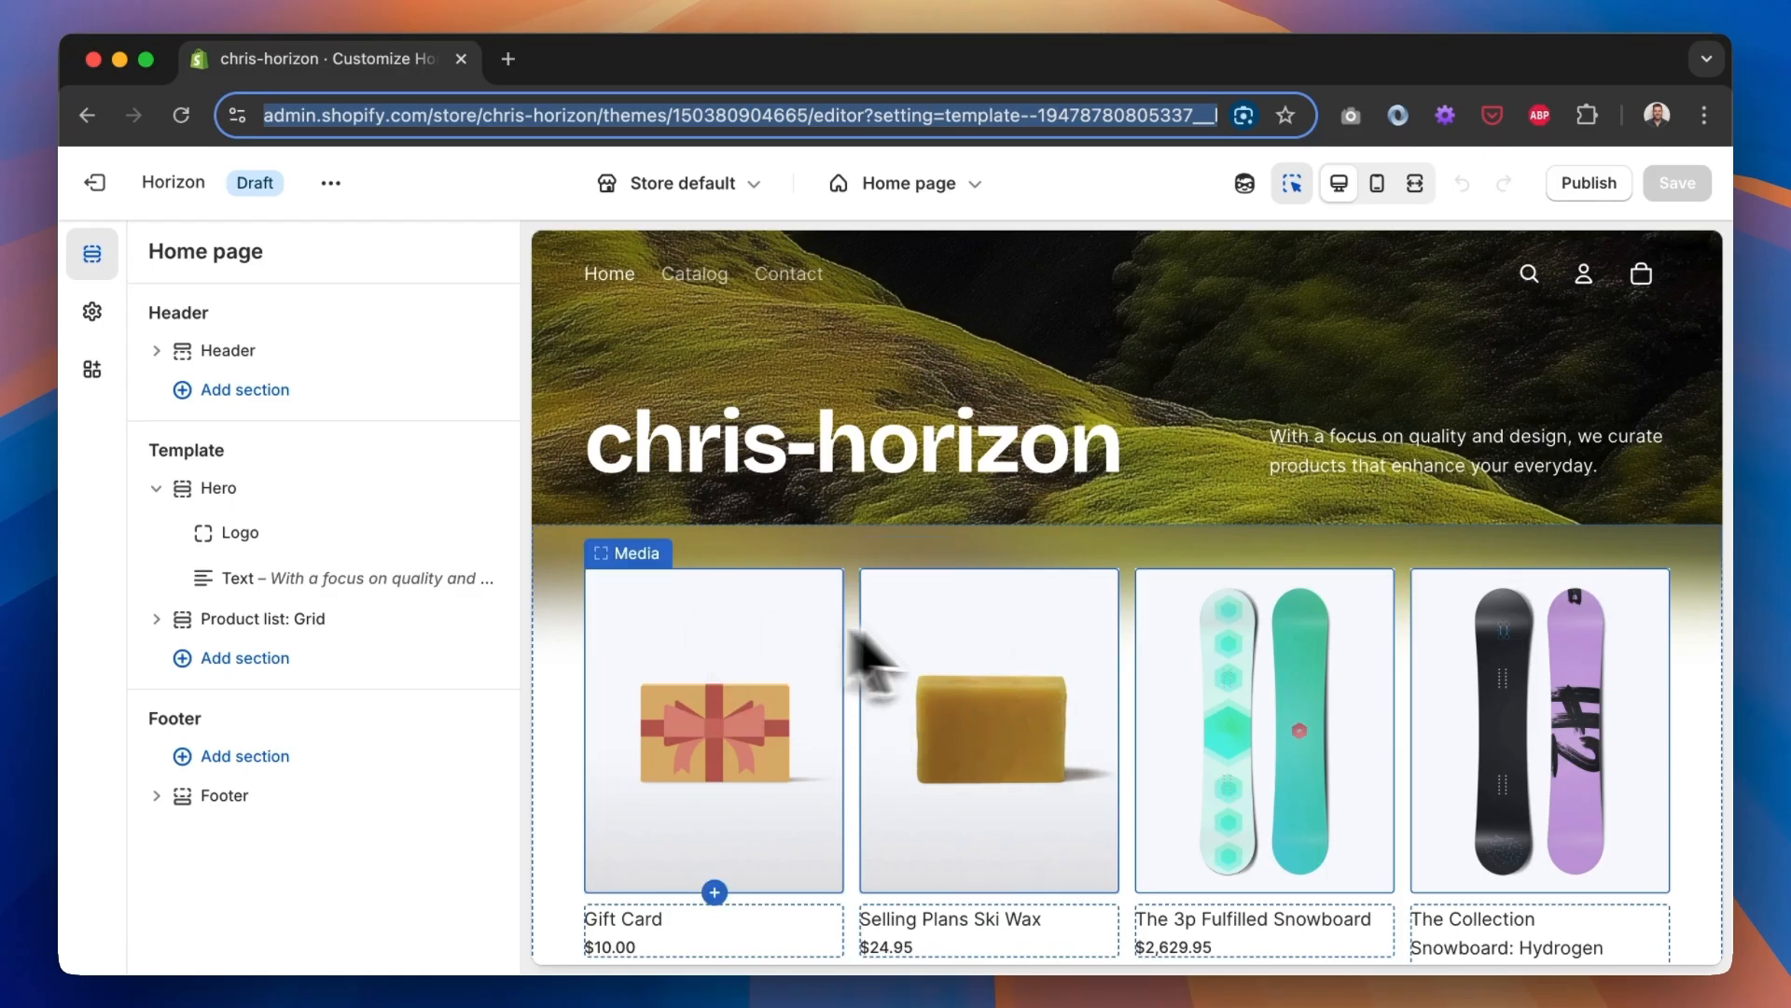
Check the actions available for the hero logo in the preview and open the code of the product card's Media block
{"action": "right_click", "coordinate": [979, 446]}
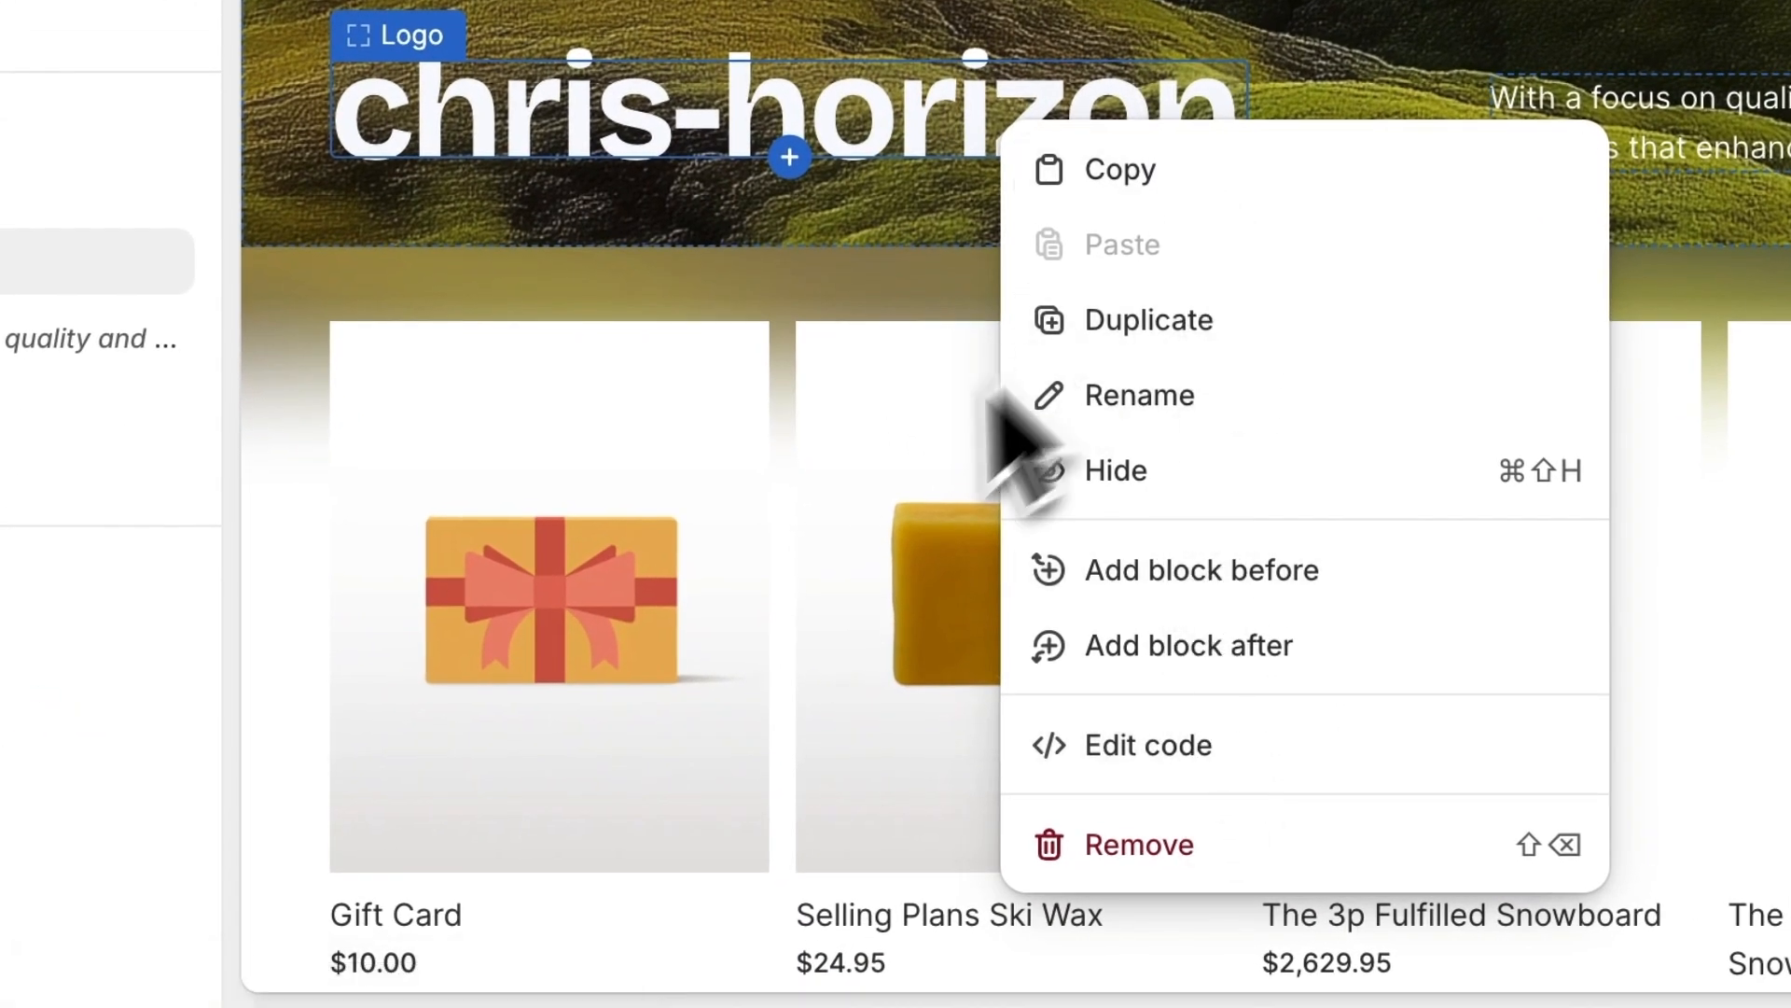
{"action": "left_click", "coordinate": [677, 507]}
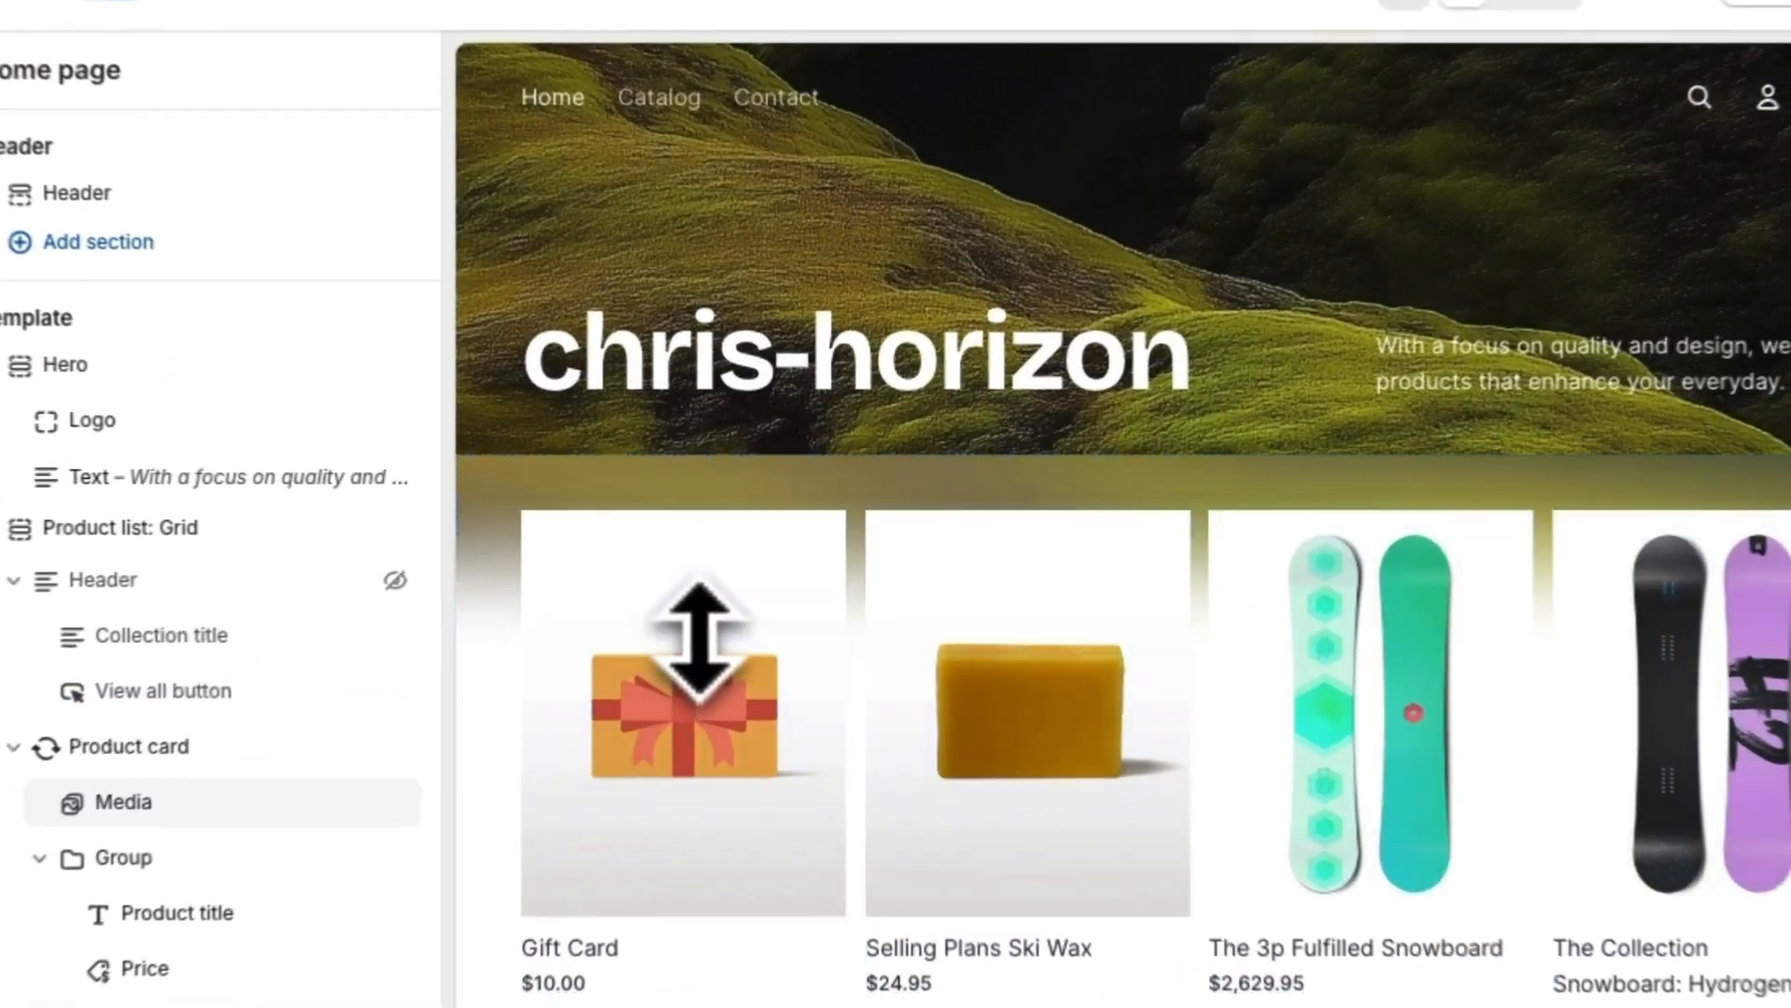
{"action": "right_click", "coordinate": [721, 608]}
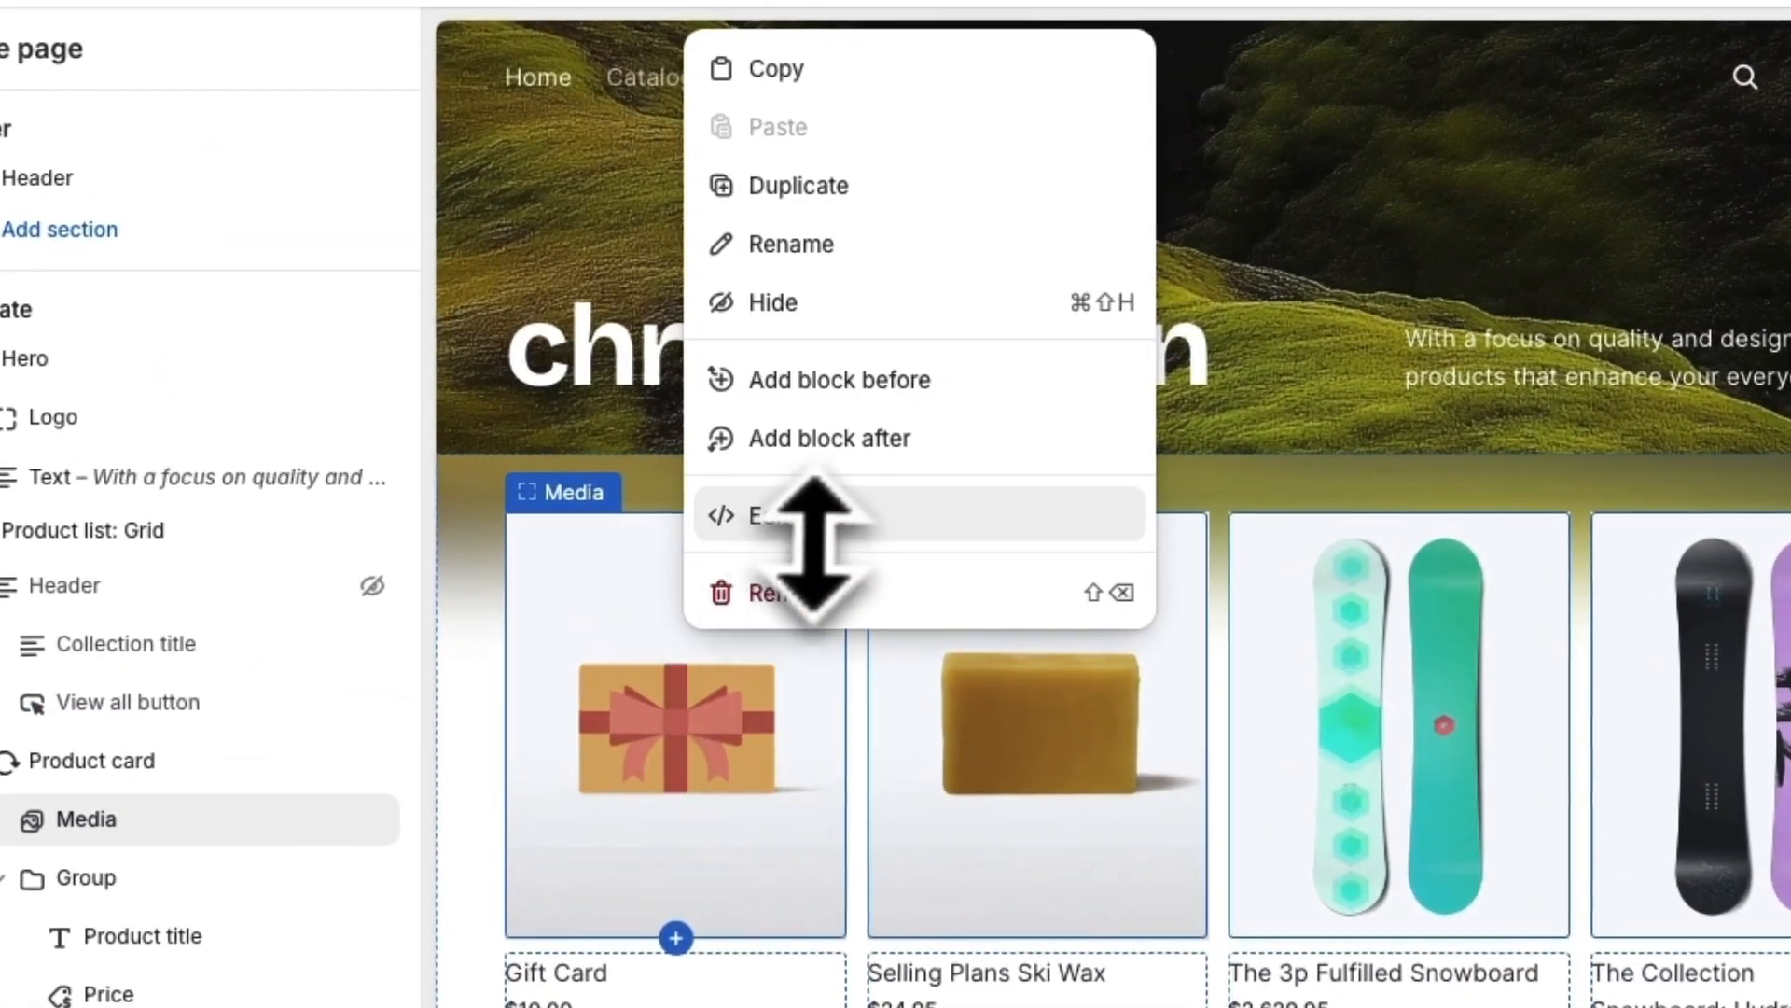
{"action": "left_click", "coordinate": [821, 519]}
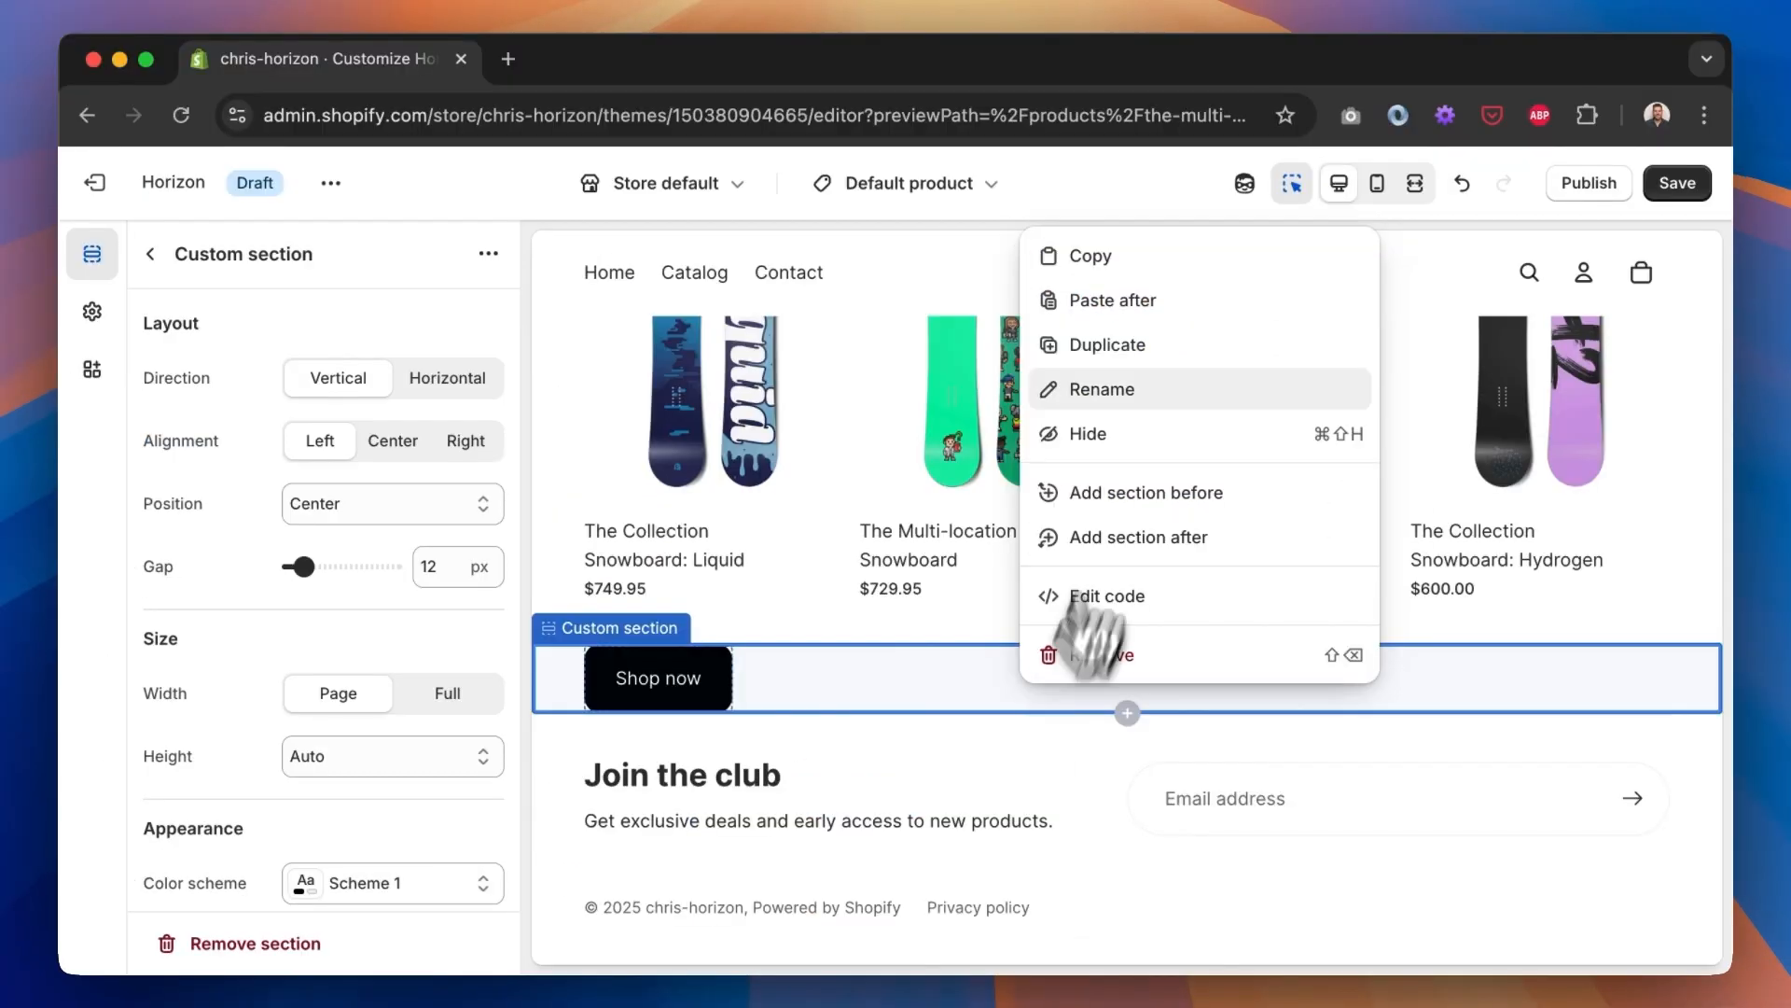
Duplicate the custom section containing the Shop now button on the default product template
{"action": "left_click", "coordinate": [1134, 347]}
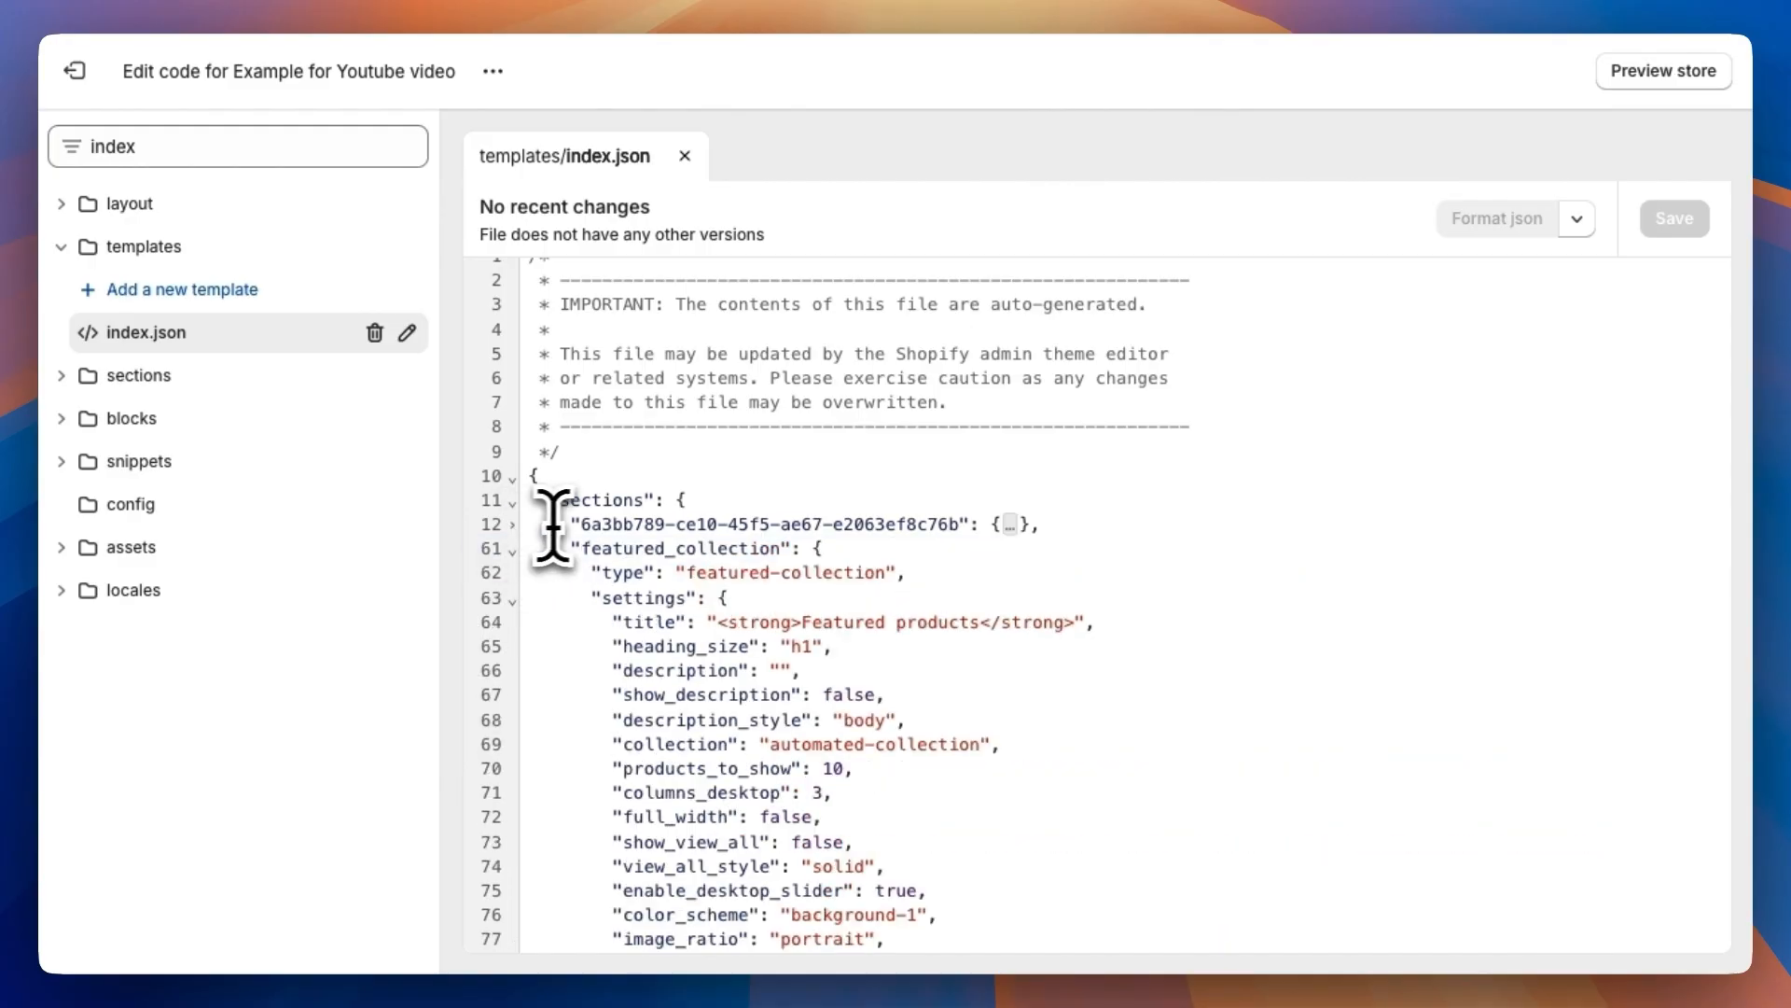
Copy the first section's collapsed JSON object from index.json and open templates/product.json
{"action": "left_click_drag", "start_coordinate": [571, 523], "coordinate": [1021, 527]}
{"action": "double_click", "coordinate": [192, 147]}
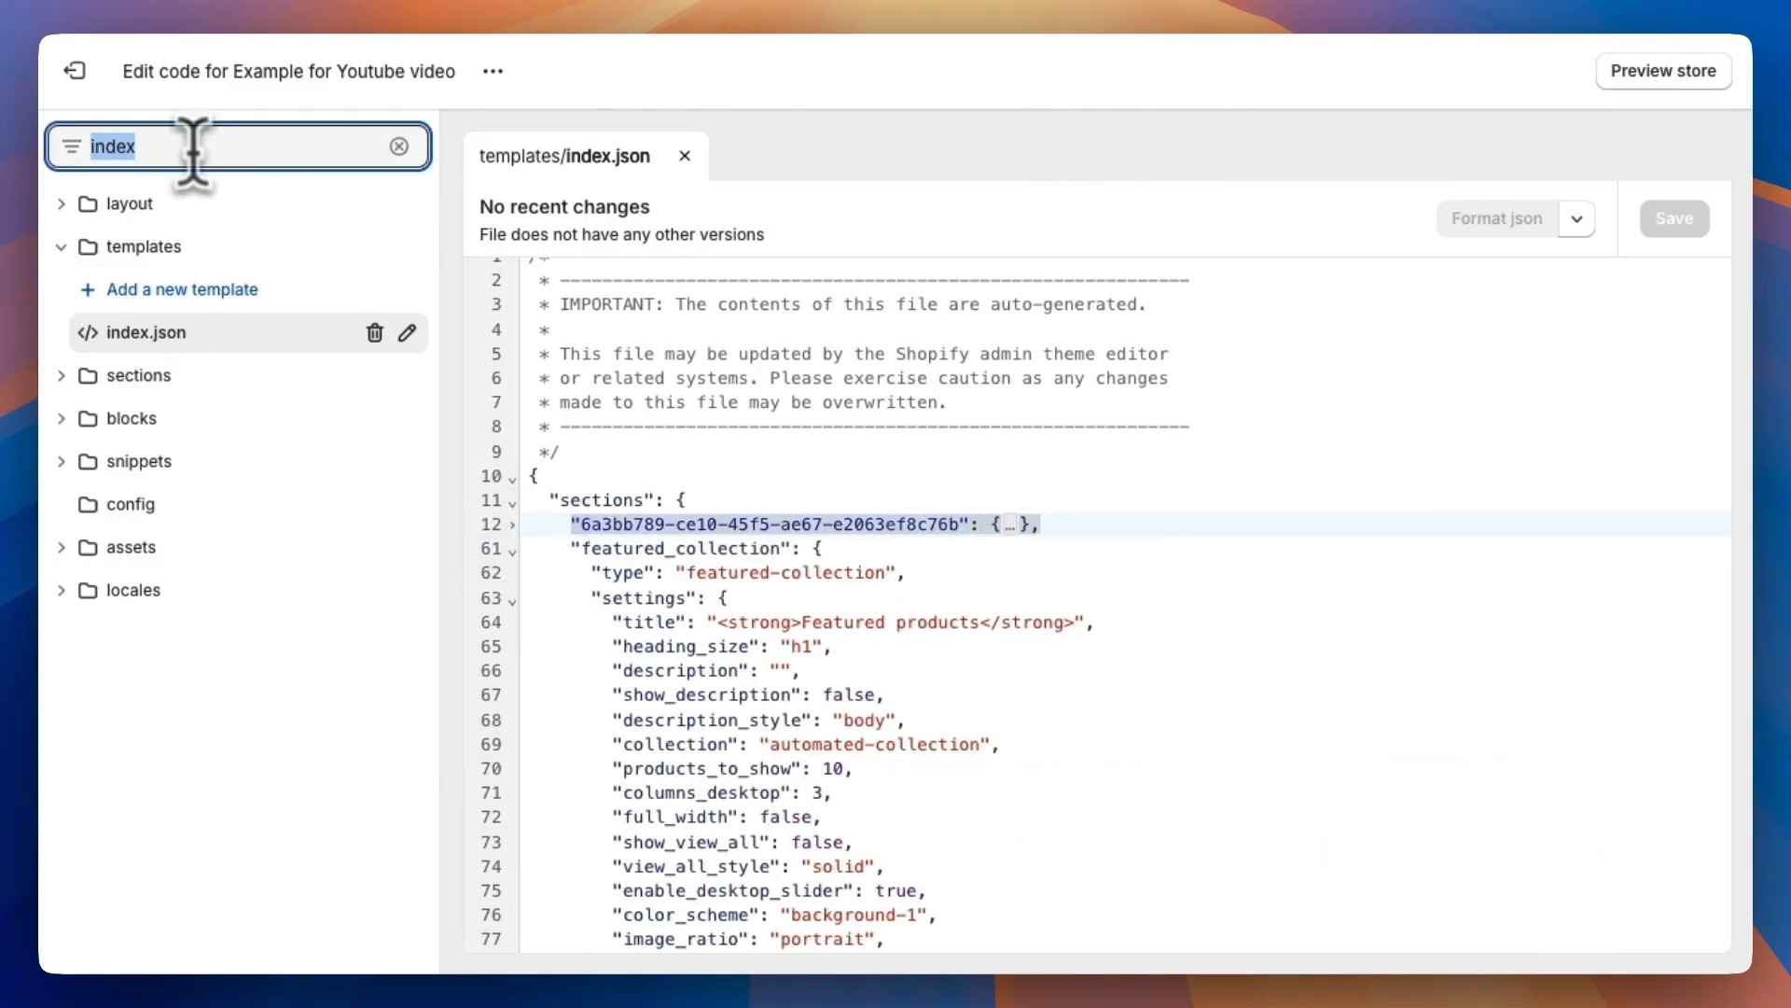
{"action": "type", "text": "product"}
{"action": "left_click", "coordinate": [197, 333]}
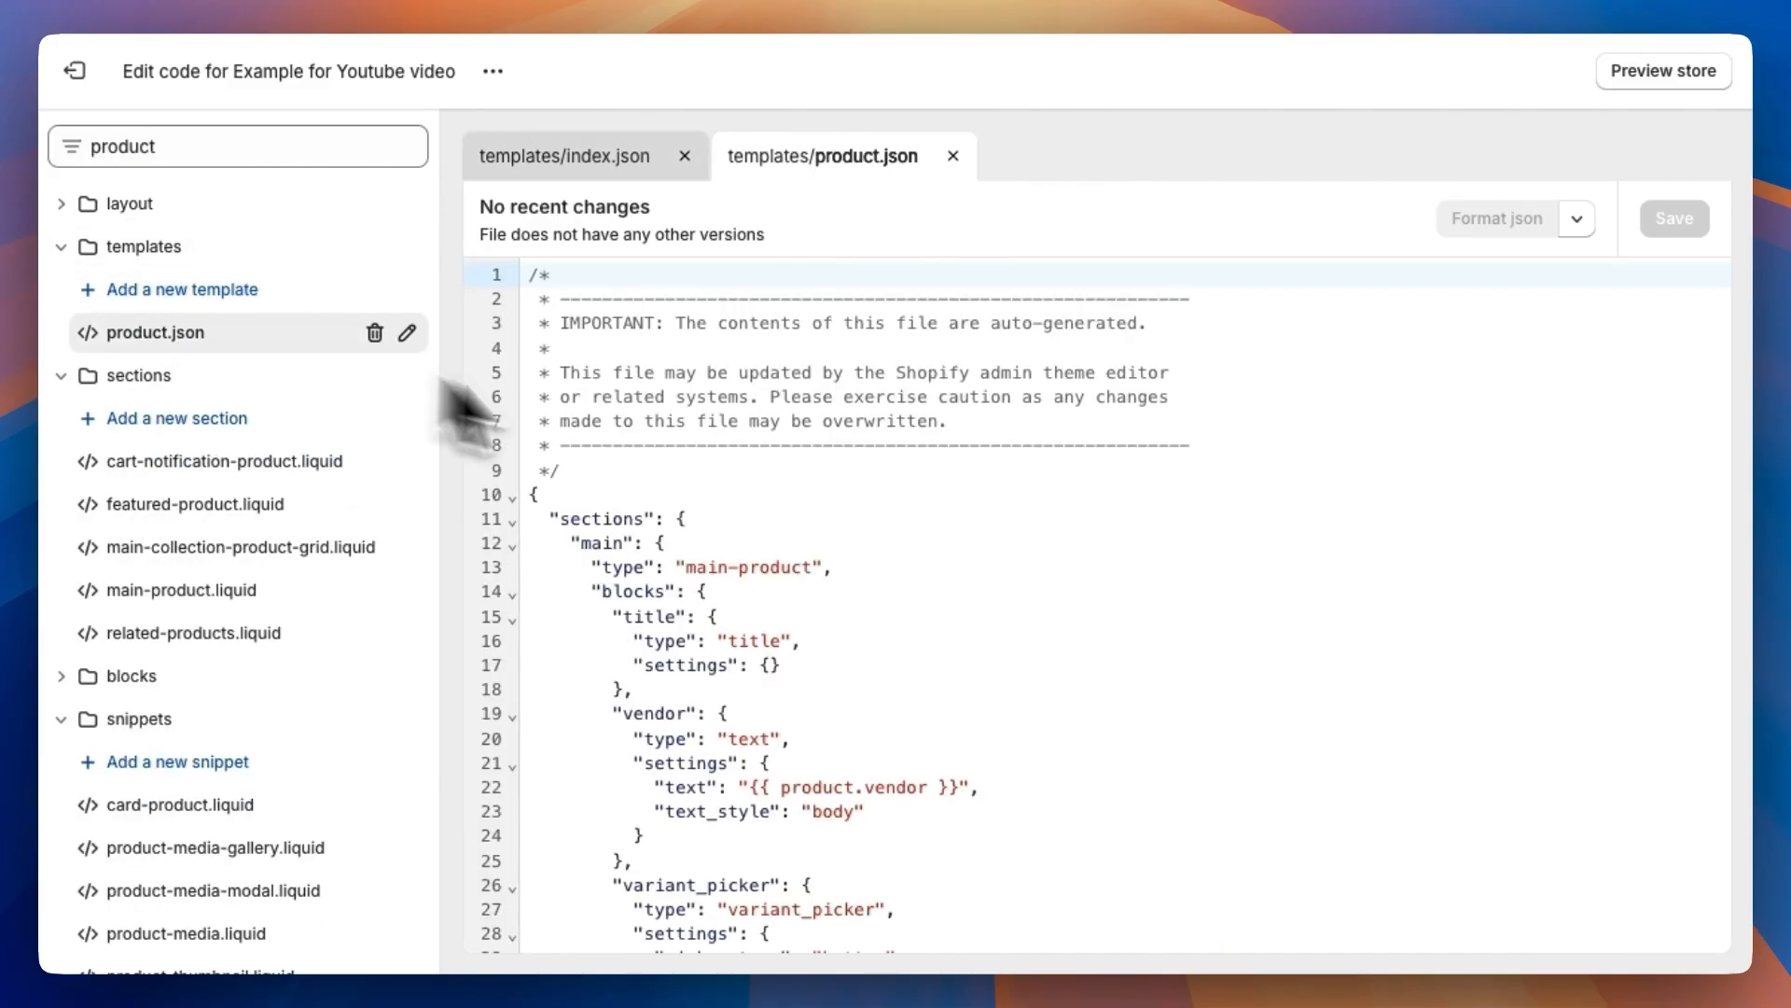
Paste the copied section into product.json as a new entry at the end of the sections object, separated by a comma
{"action": "left_click", "coordinate": [515, 548]}
{"action": "left_click", "coordinate": [515, 571]}
{"action": "left_click", "coordinate": [858, 587]}
{"action": "left_click", "coordinate": [864, 562]}
{"action": "type", "text": ","}
{"action": "key", "text": "Return"}
{"action": "key", "text": "super+v"}
{"action": "scroll", "coordinate": [865, 555], "scroll_direction": "down", "scroll_amount": 2}
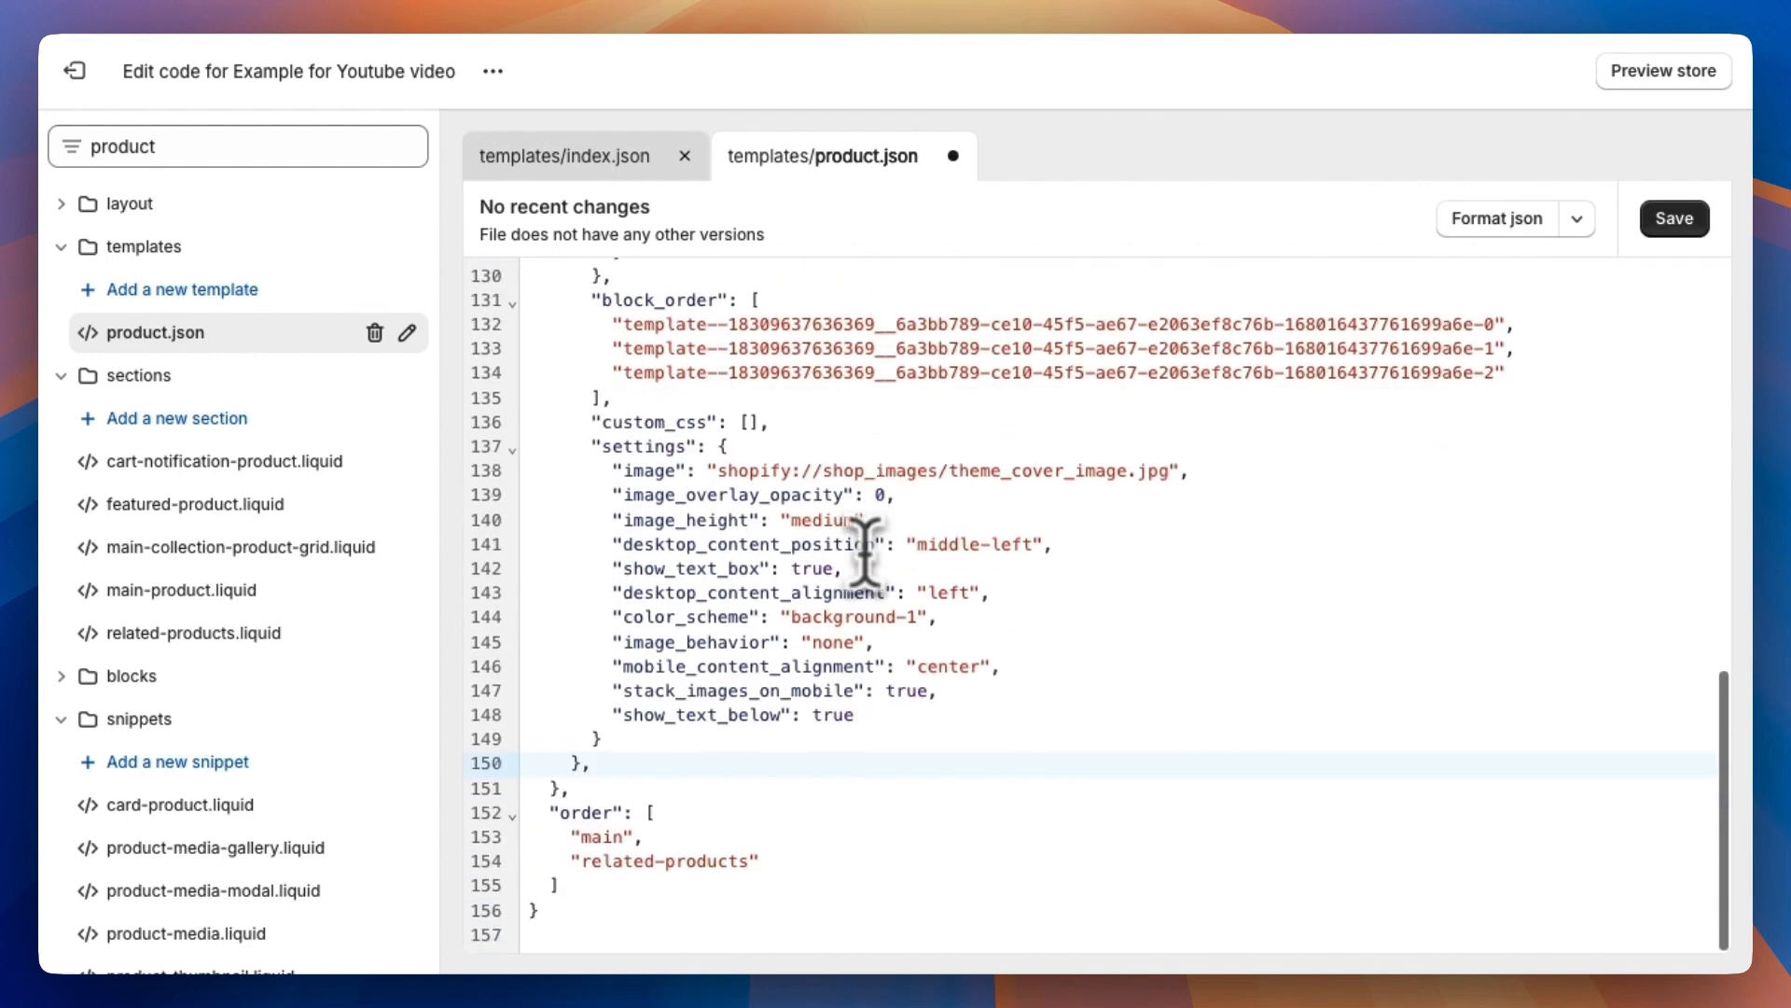
Copy the pasted section's ID and append it to the order array after "related-products" in product.json
{"action": "scroll", "coordinate": [865, 555], "scroll_direction": "up", "scroll_amount": 10}
{"action": "left_click_drag", "start_coordinate": [954, 594], "coordinate": [579, 592]}
{"action": "key", "text": "super+c"}
{"action": "scroll", "coordinate": [999, 628], "scroll_direction": "down", "scroll_amount": 10}
{"action": "left_click", "coordinate": [760, 861]}
{"action": "type", "text": ","}
{"action": "key", "text": "Return"}
{"action": "type", "text": "\""}
{"action": "key", "text": "super+v"}
{"action": "scroll", "coordinate": [1116, 653], "scroll_direction": "up", "scroll_amount": 15}
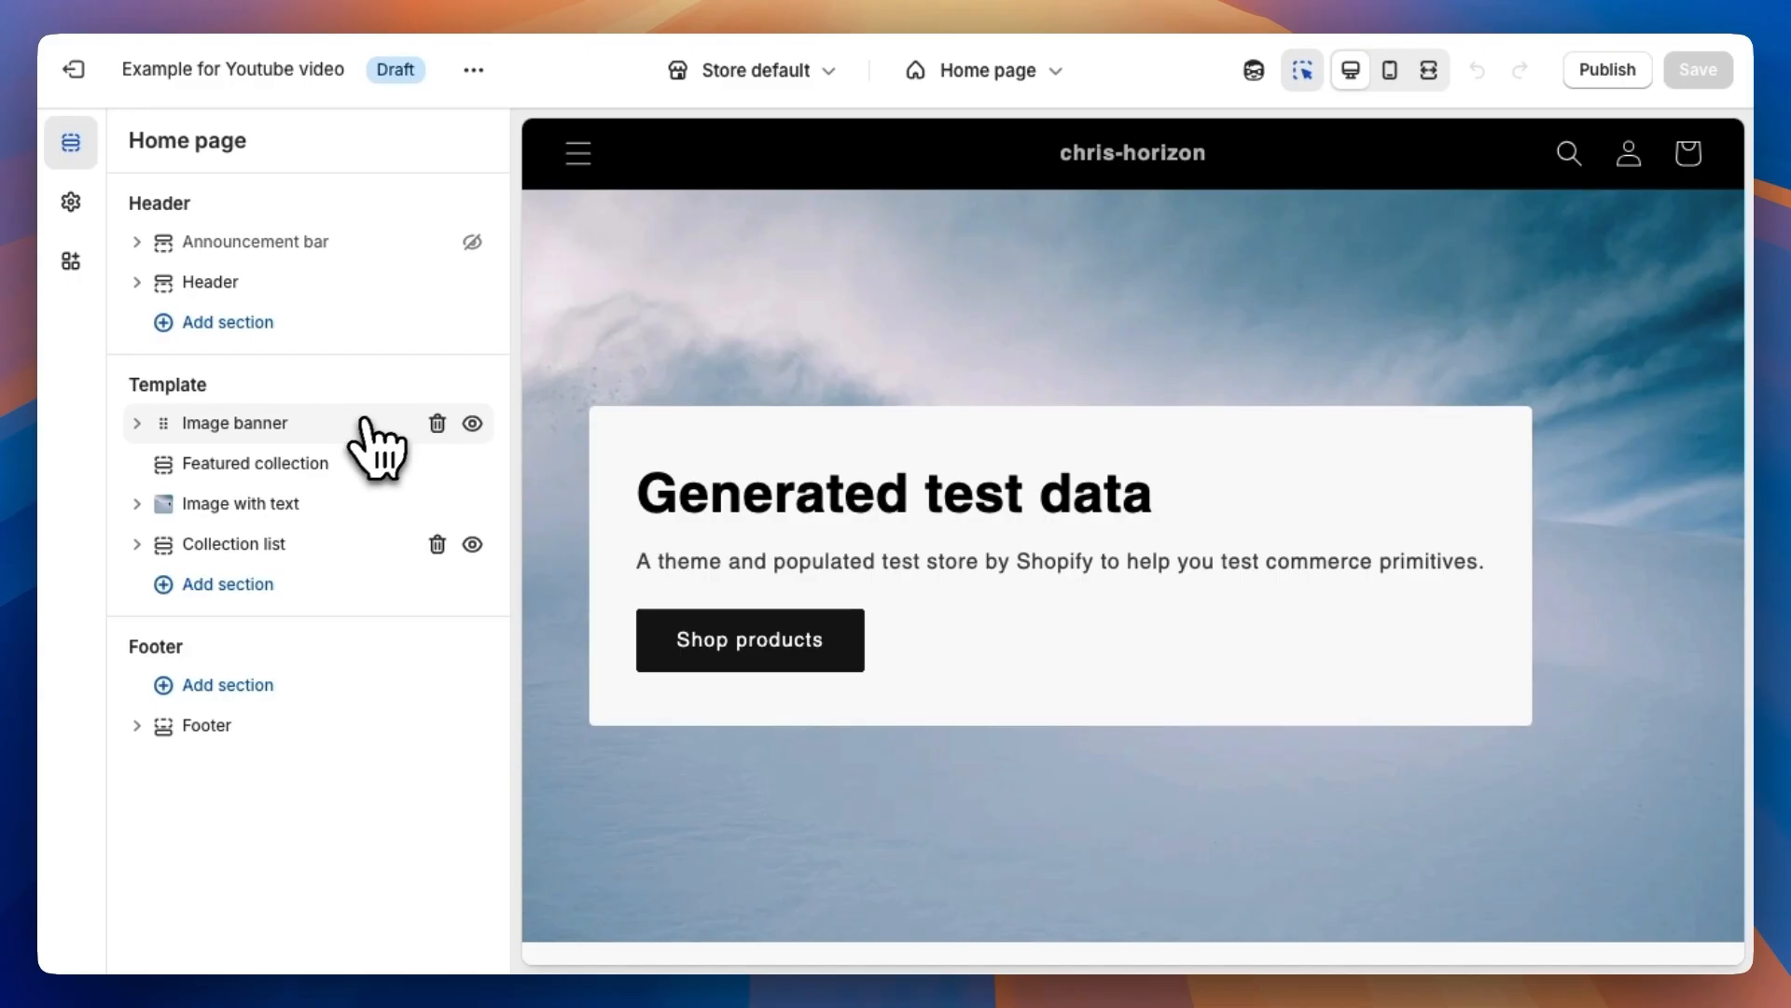
Copy the home page's Image banner section and paste it into the Default collection template
{"action": "right_click", "coordinate": [420, 467]}
{"action": "left_click", "coordinate": [1048, 96]}
{"action": "left_click", "coordinate": [1048, 96]}
{"action": "left_click", "coordinate": [953, 271]}
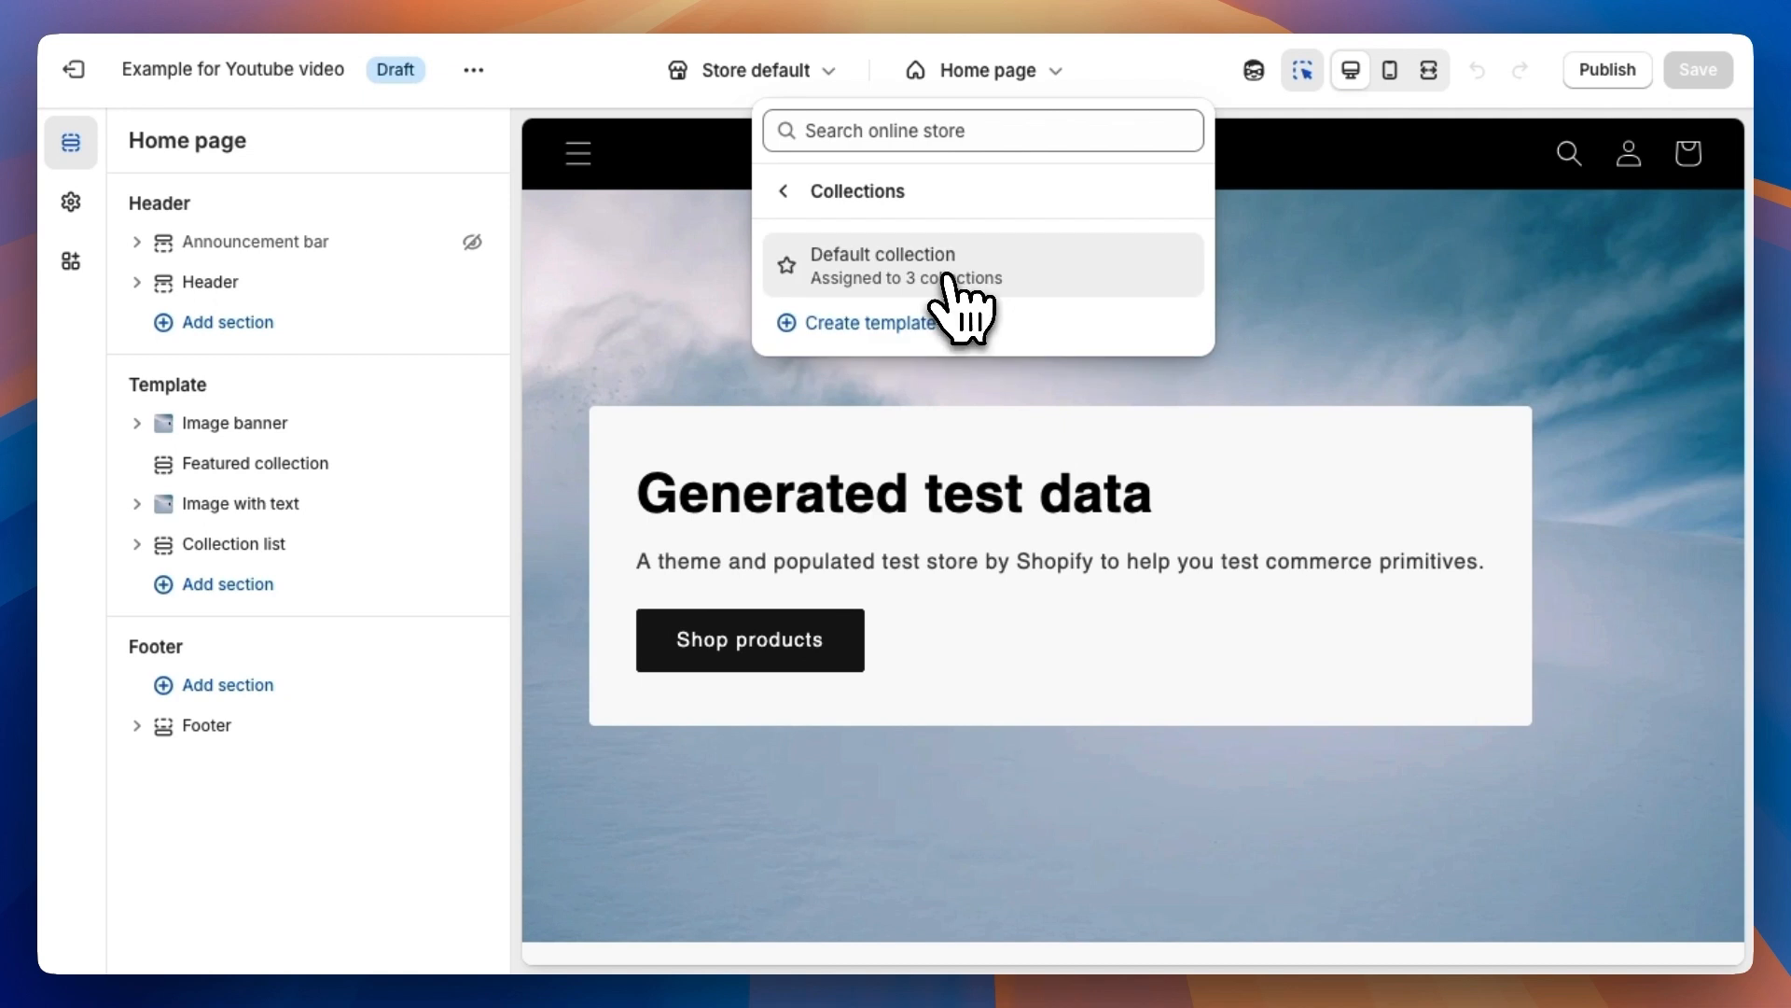
{"action": "left_click", "coordinate": [944, 272]}
{"action": "right_click", "coordinate": [1036, 280]}
{"action": "left_click", "coordinate": [1037, 285]}
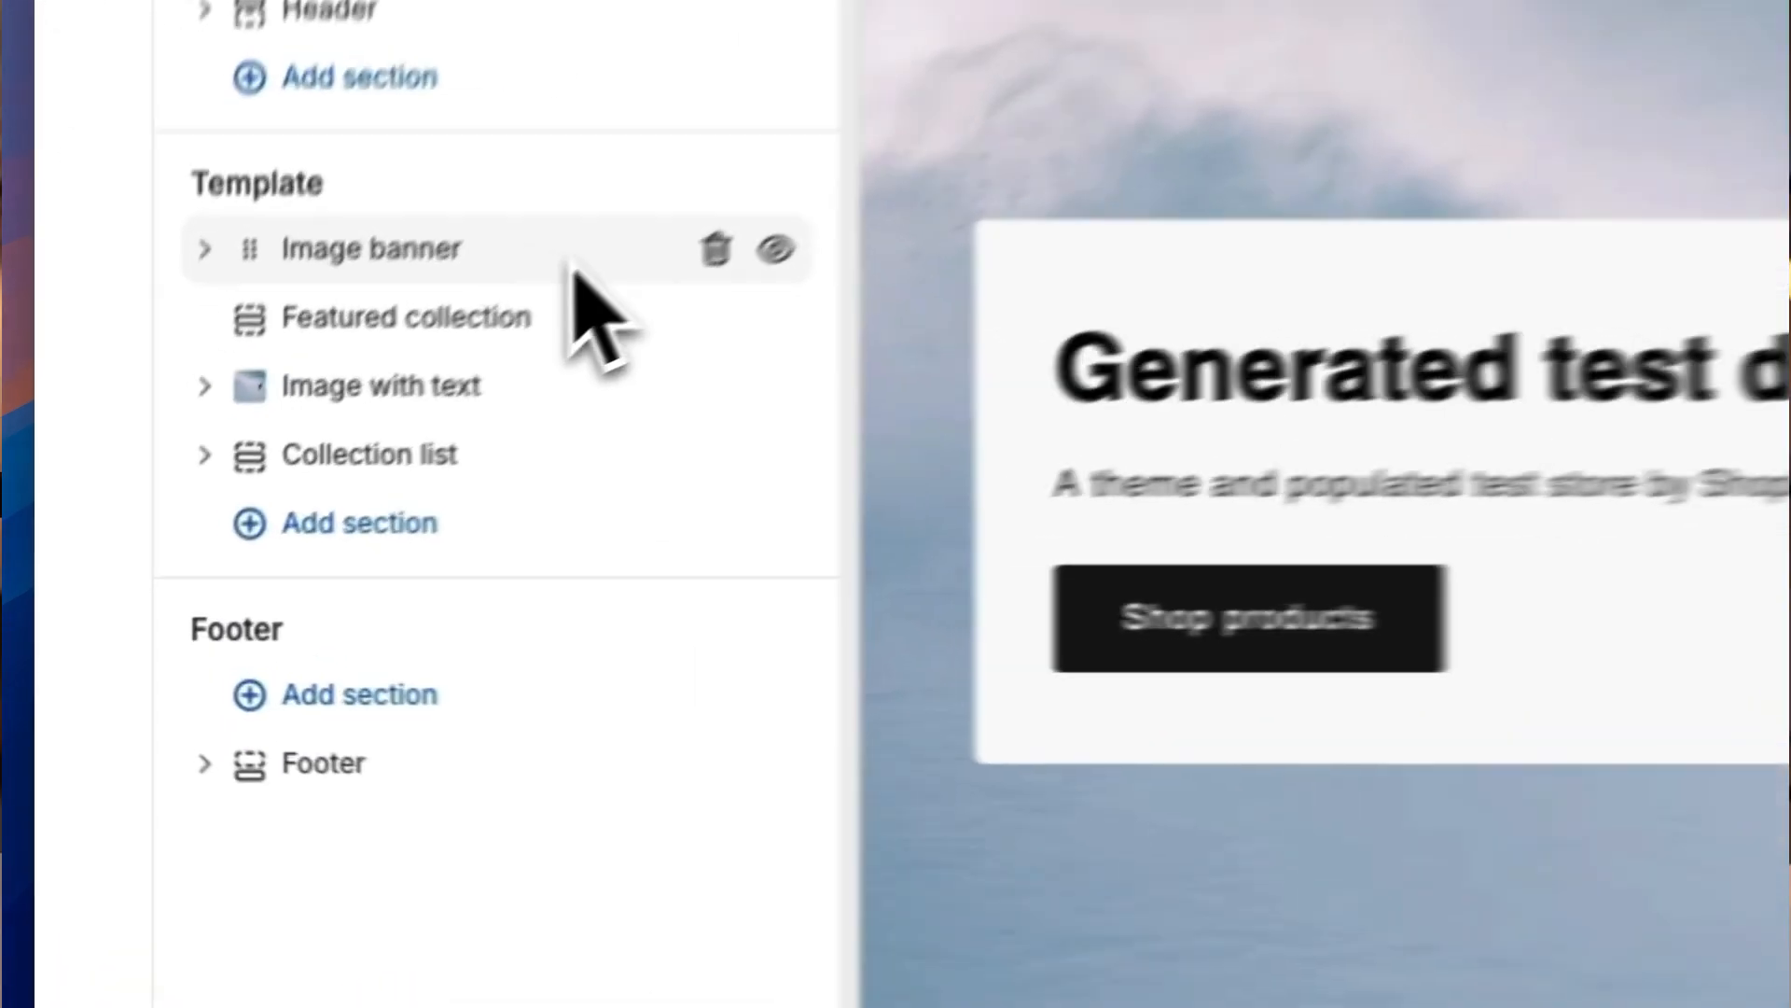
Duplicate the Image banner section on the home page
{"action": "right_click", "coordinate": [572, 260]}
{"action": "left_click", "coordinate": [863, 439]}
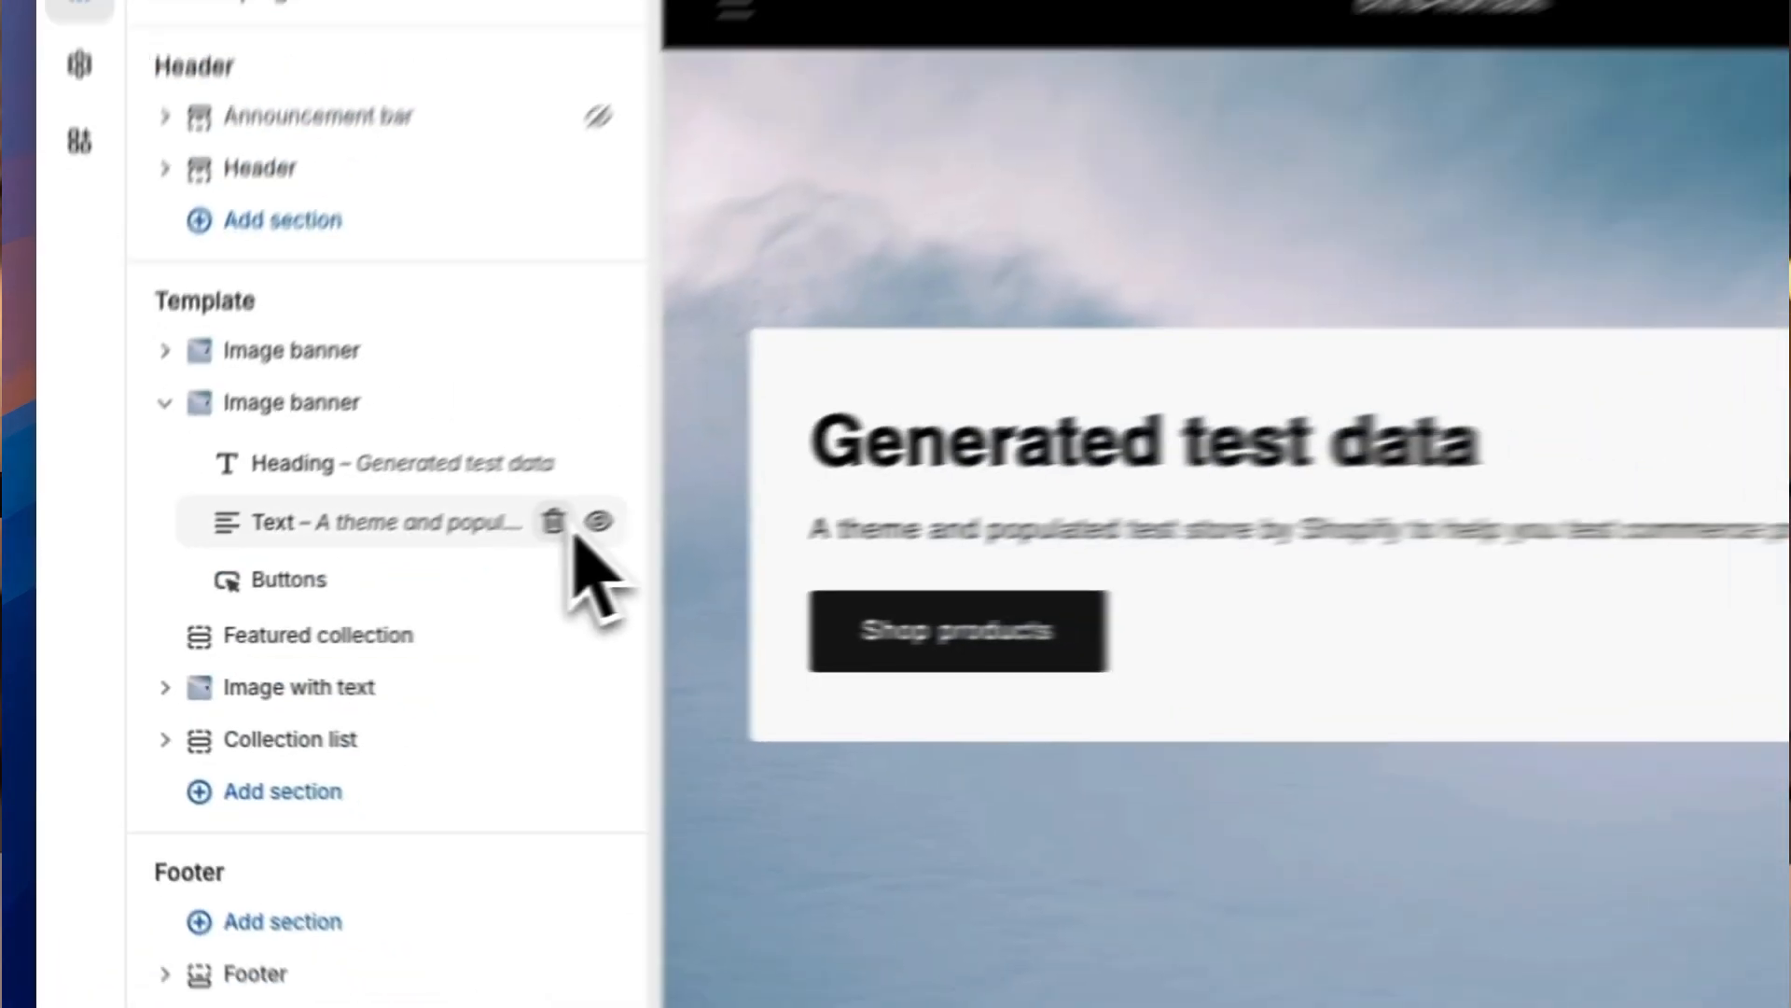
{"action": "left_click", "coordinate": [1306, 500]}
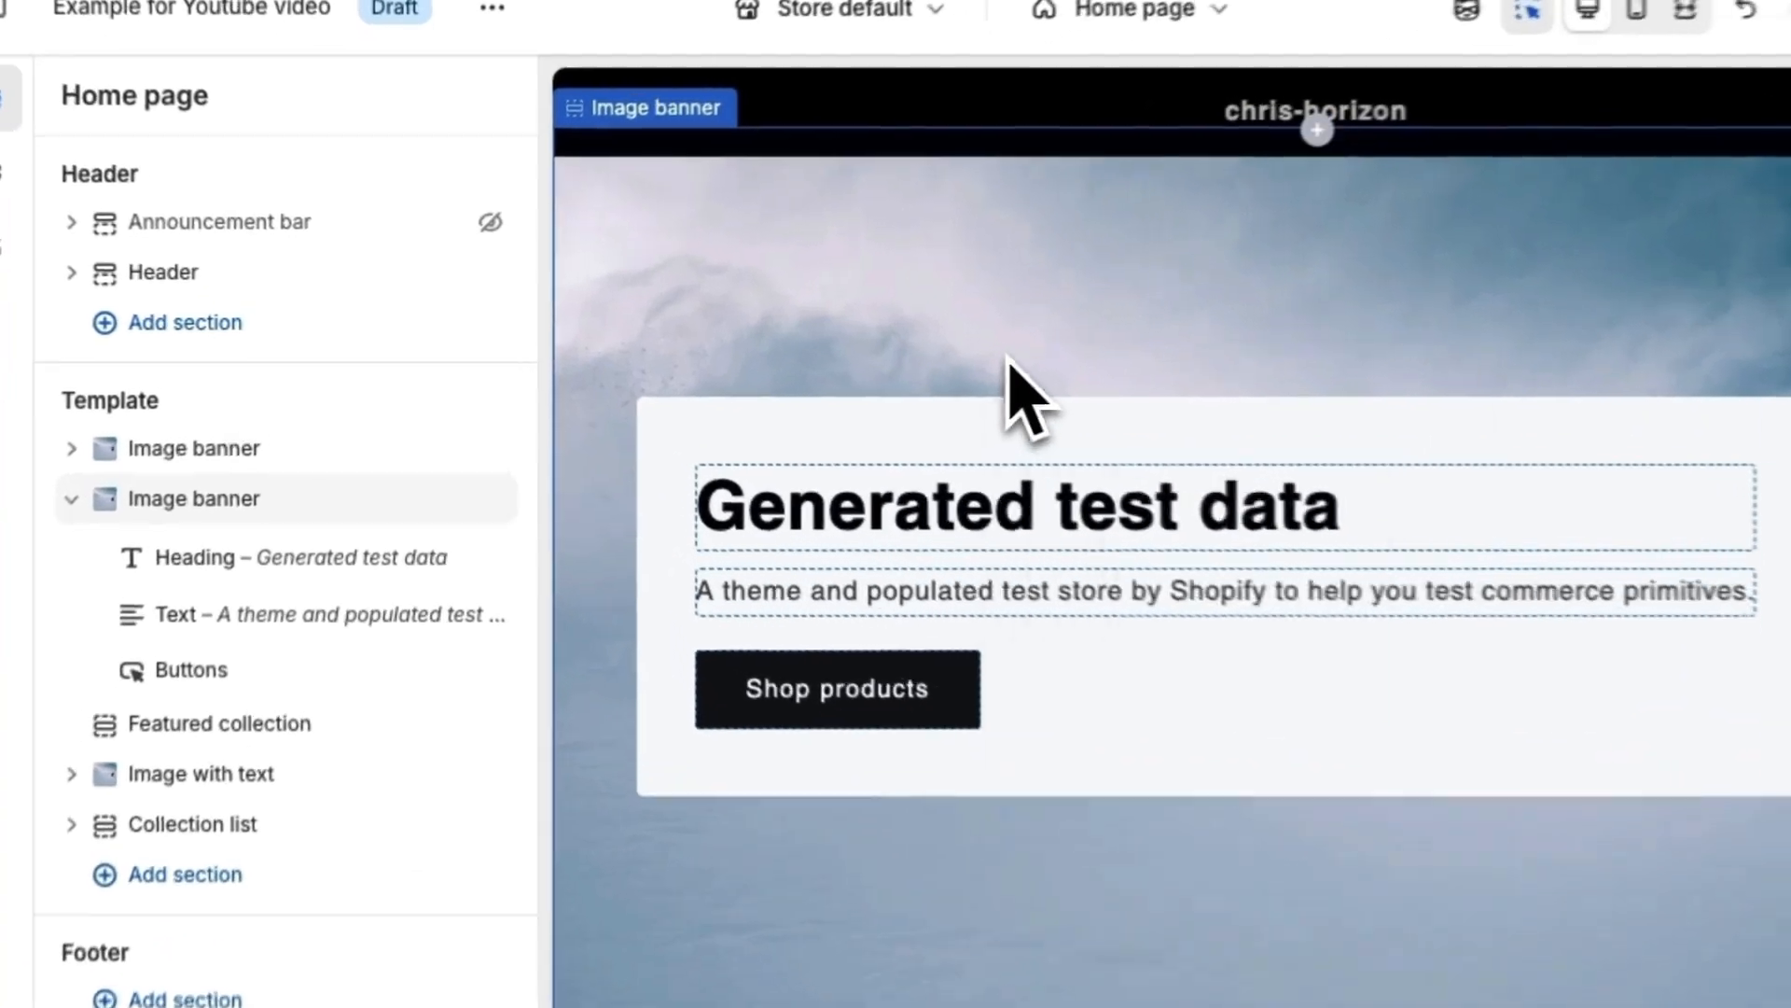
Rename the lower of the two banner sections "Second Image banner" and the upper one "First Image banner"
{"action": "right_click", "coordinate": [885, 352]}
{"action": "left_click", "coordinate": [991, 521]}
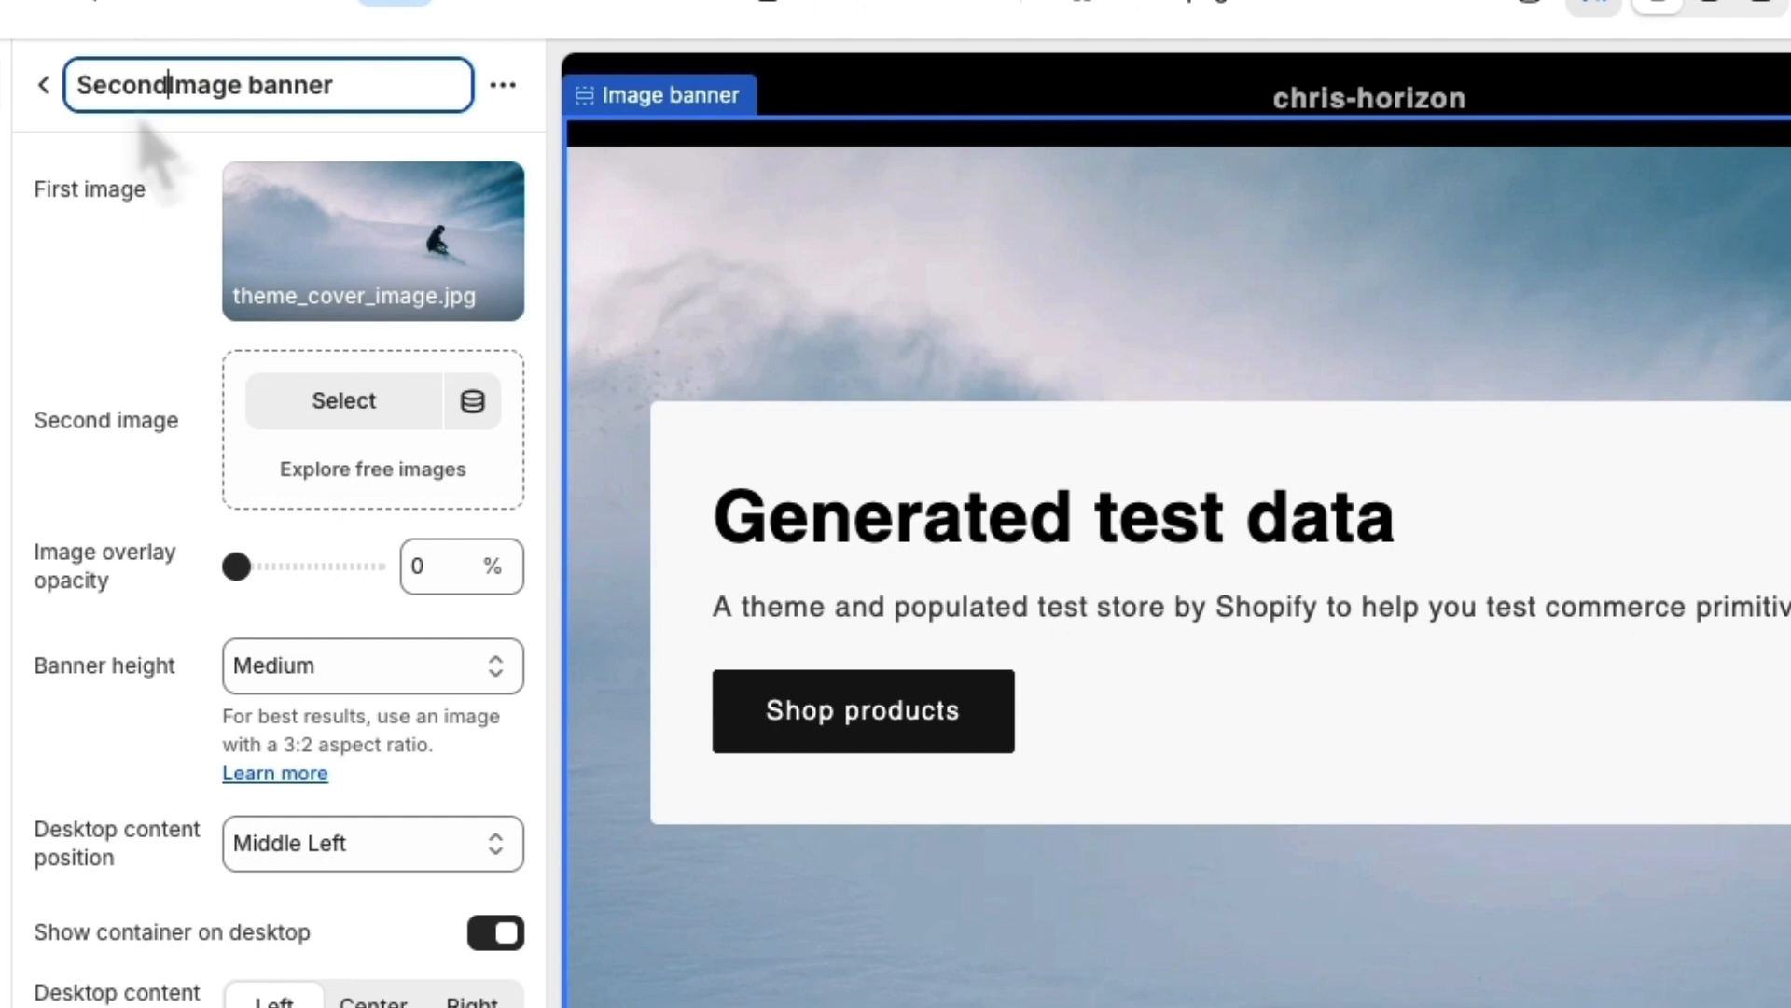
{"action": "left_click", "coordinate": [43, 85]}
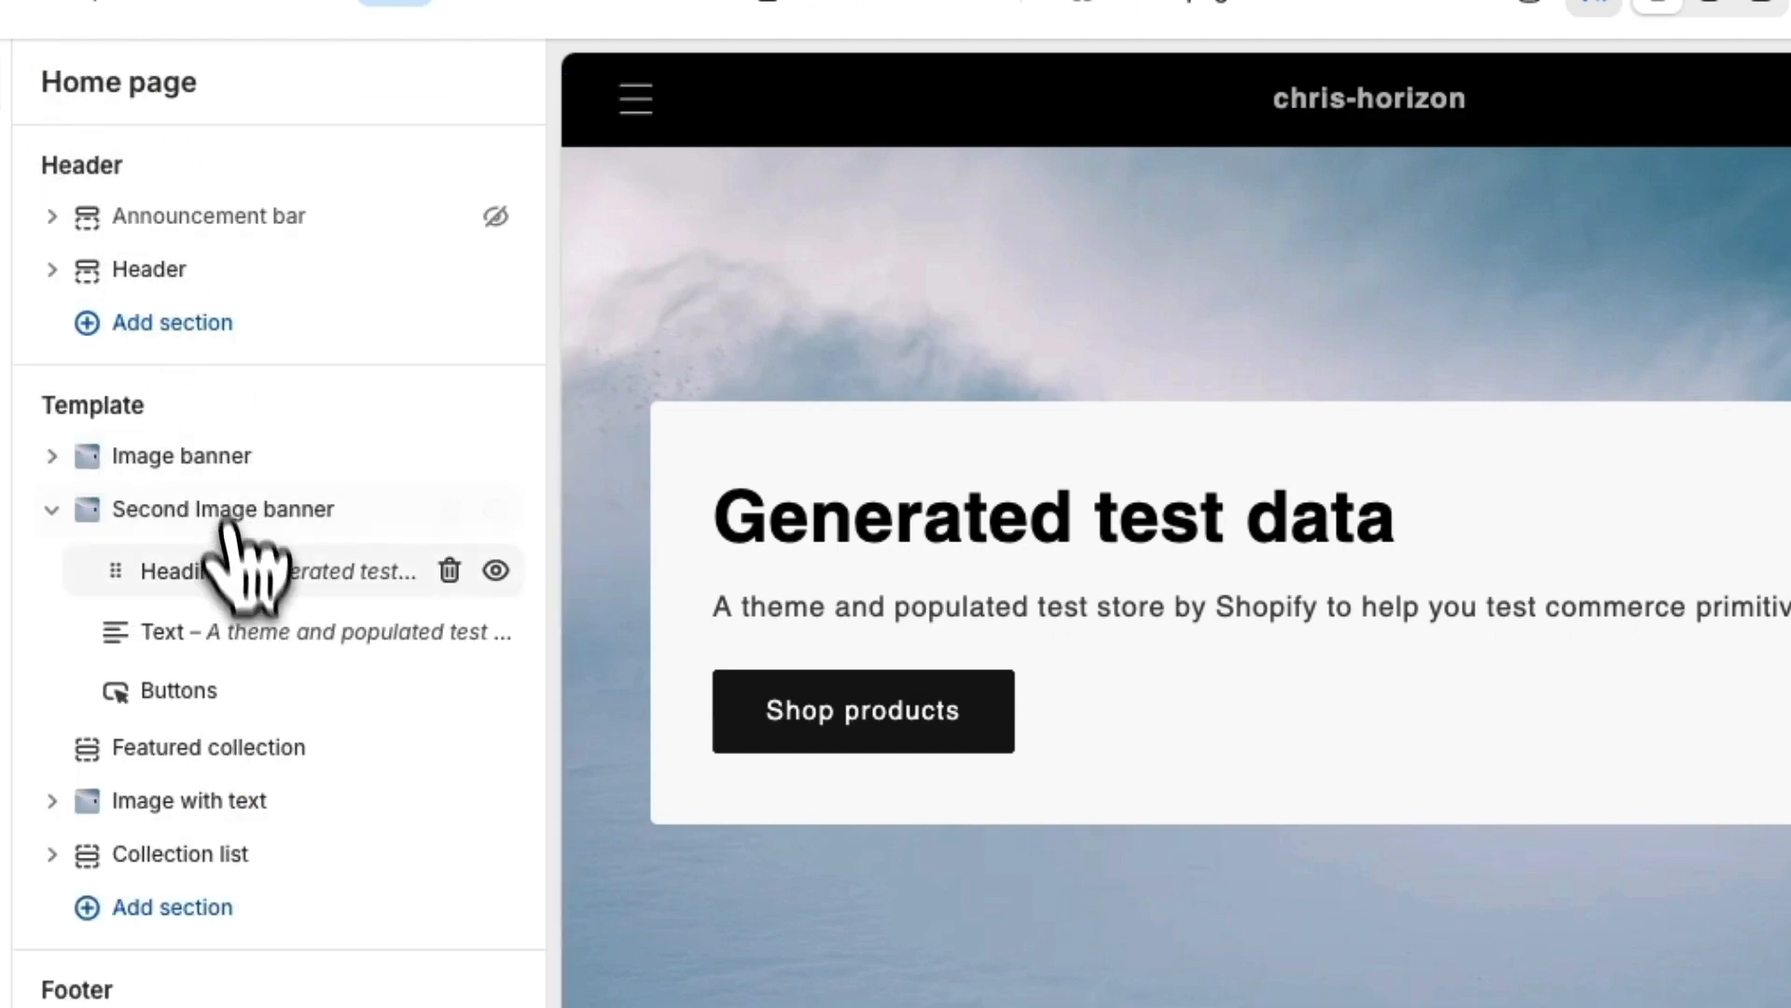
{"action": "left_click", "coordinate": [250, 455]}
{"action": "left_click", "coordinate": [130, 106]}
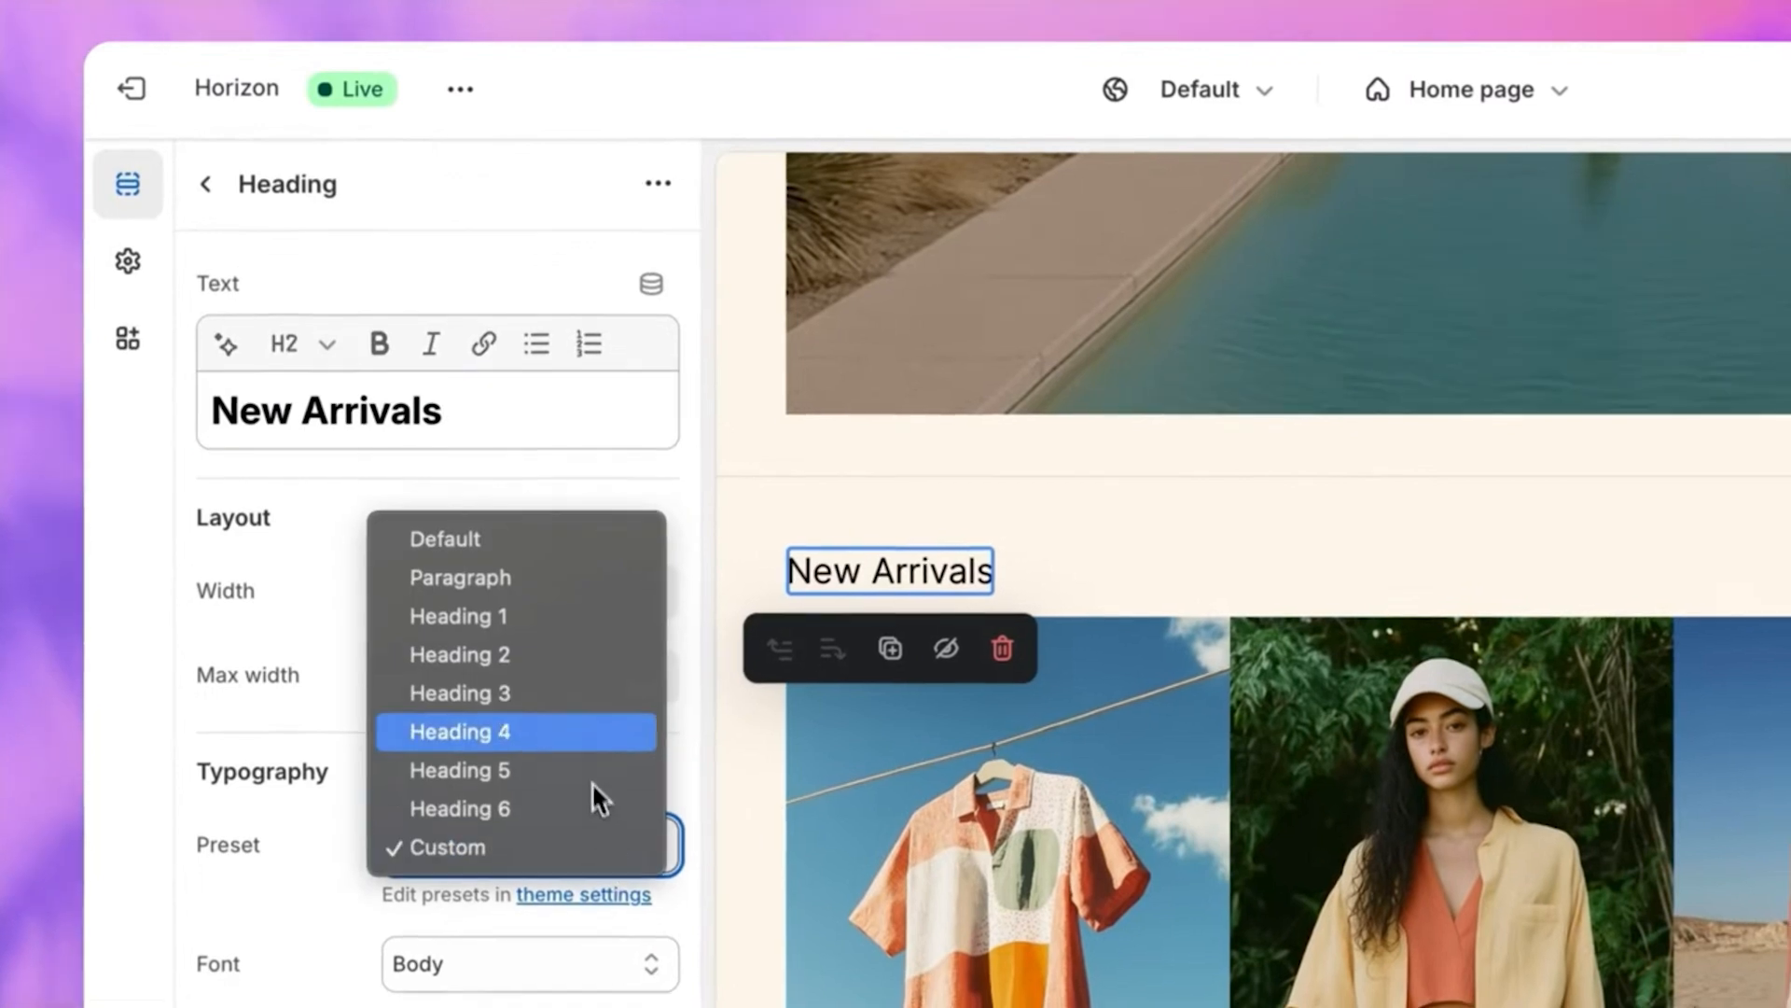
Set the typography preset of the New Arrivals heading to Heading 4 and return to the section list
{"action": "left_click", "coordinate": [594, 783]}
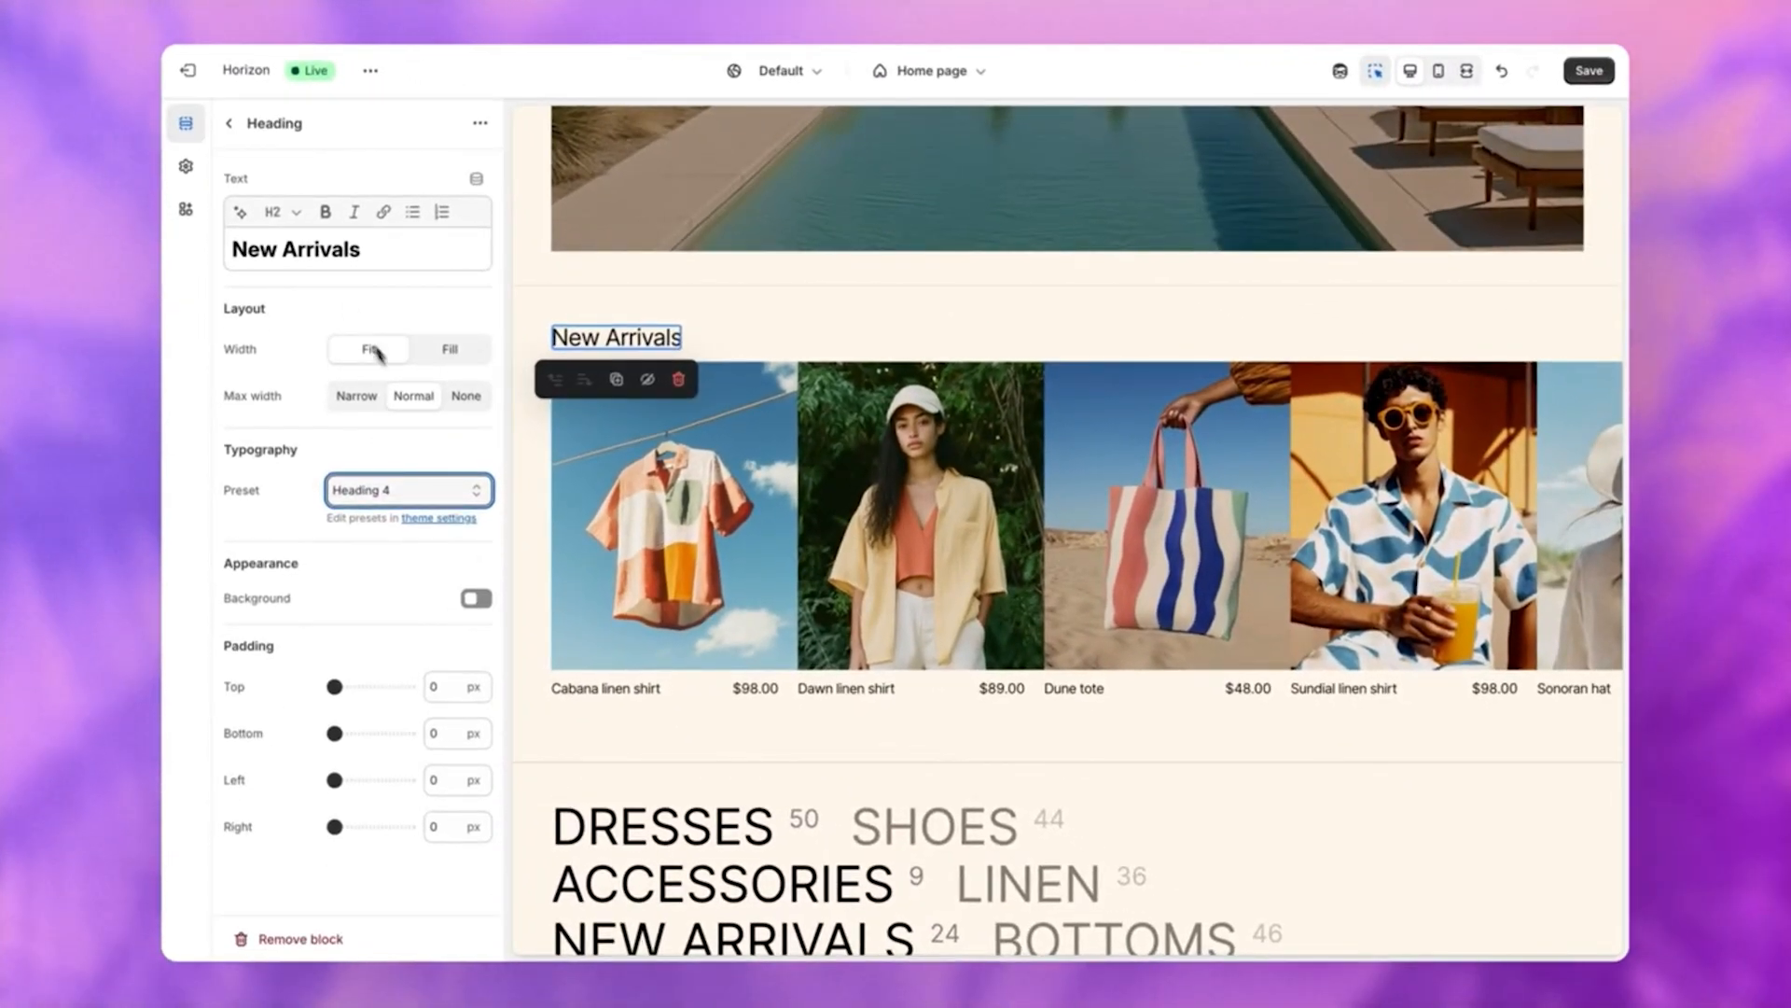
{"action": "left_click", "coordinate": [230, 124]}
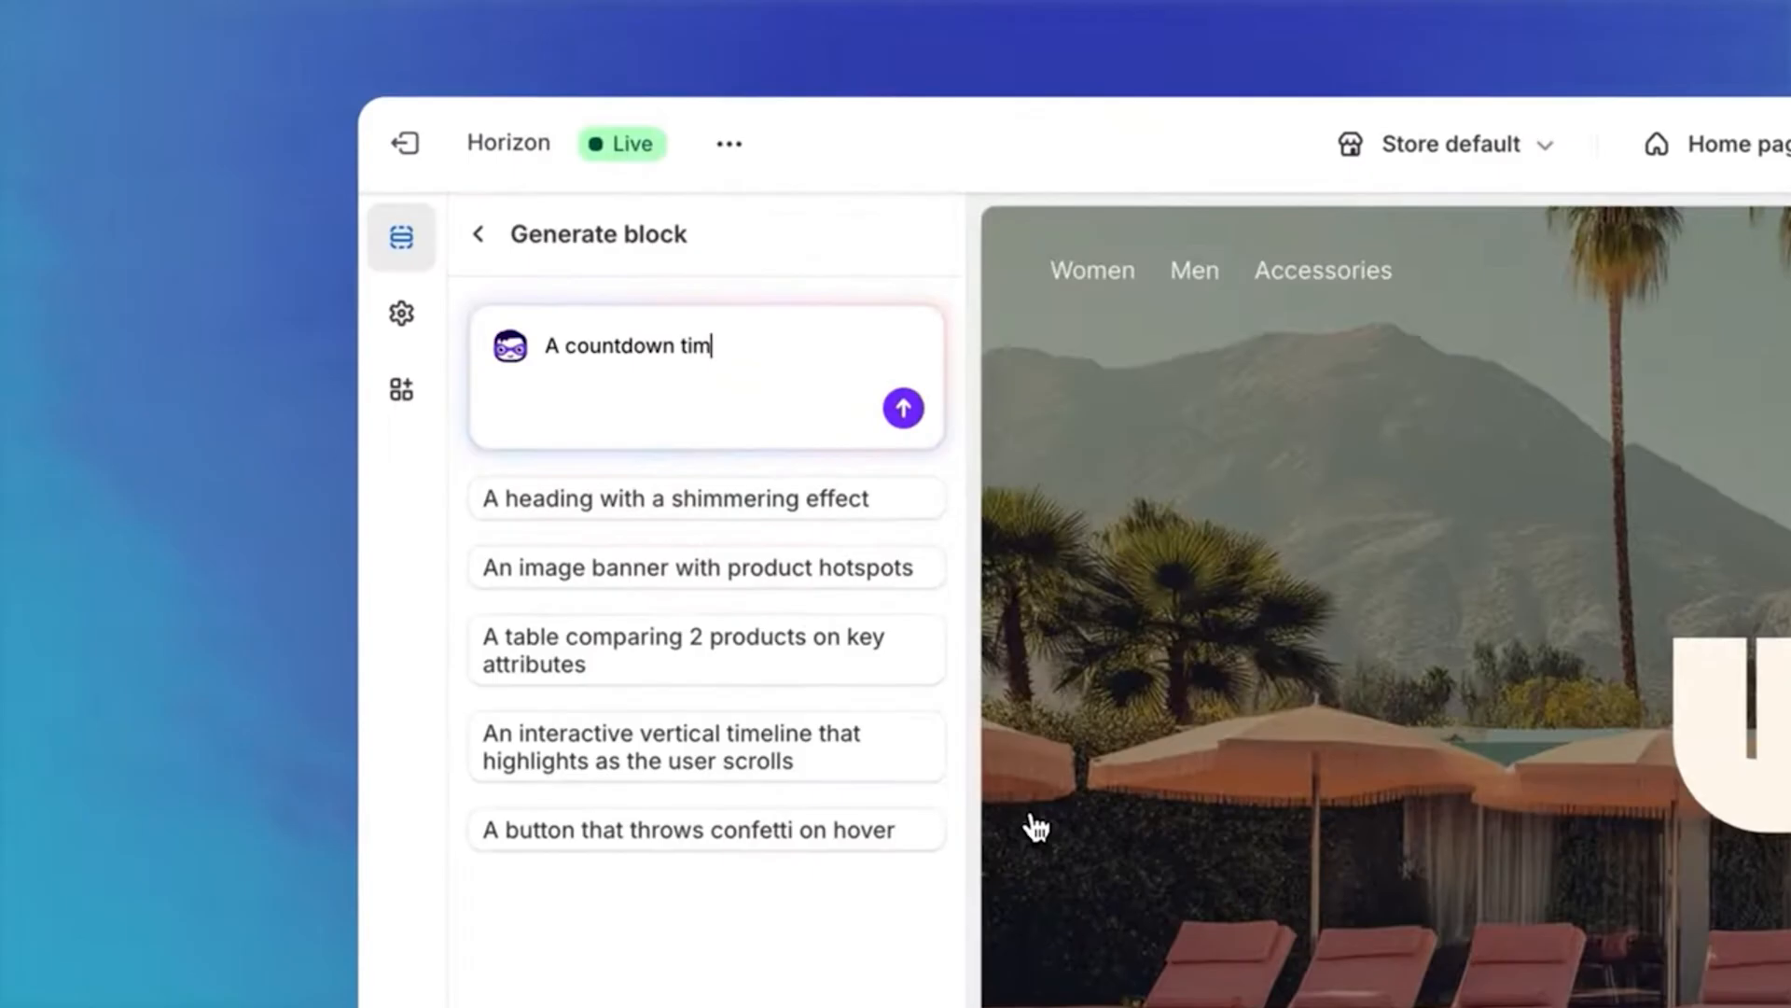
Generate a new block from the prompt "A countdown timer block"
{"action": "type", "text": "er block"}
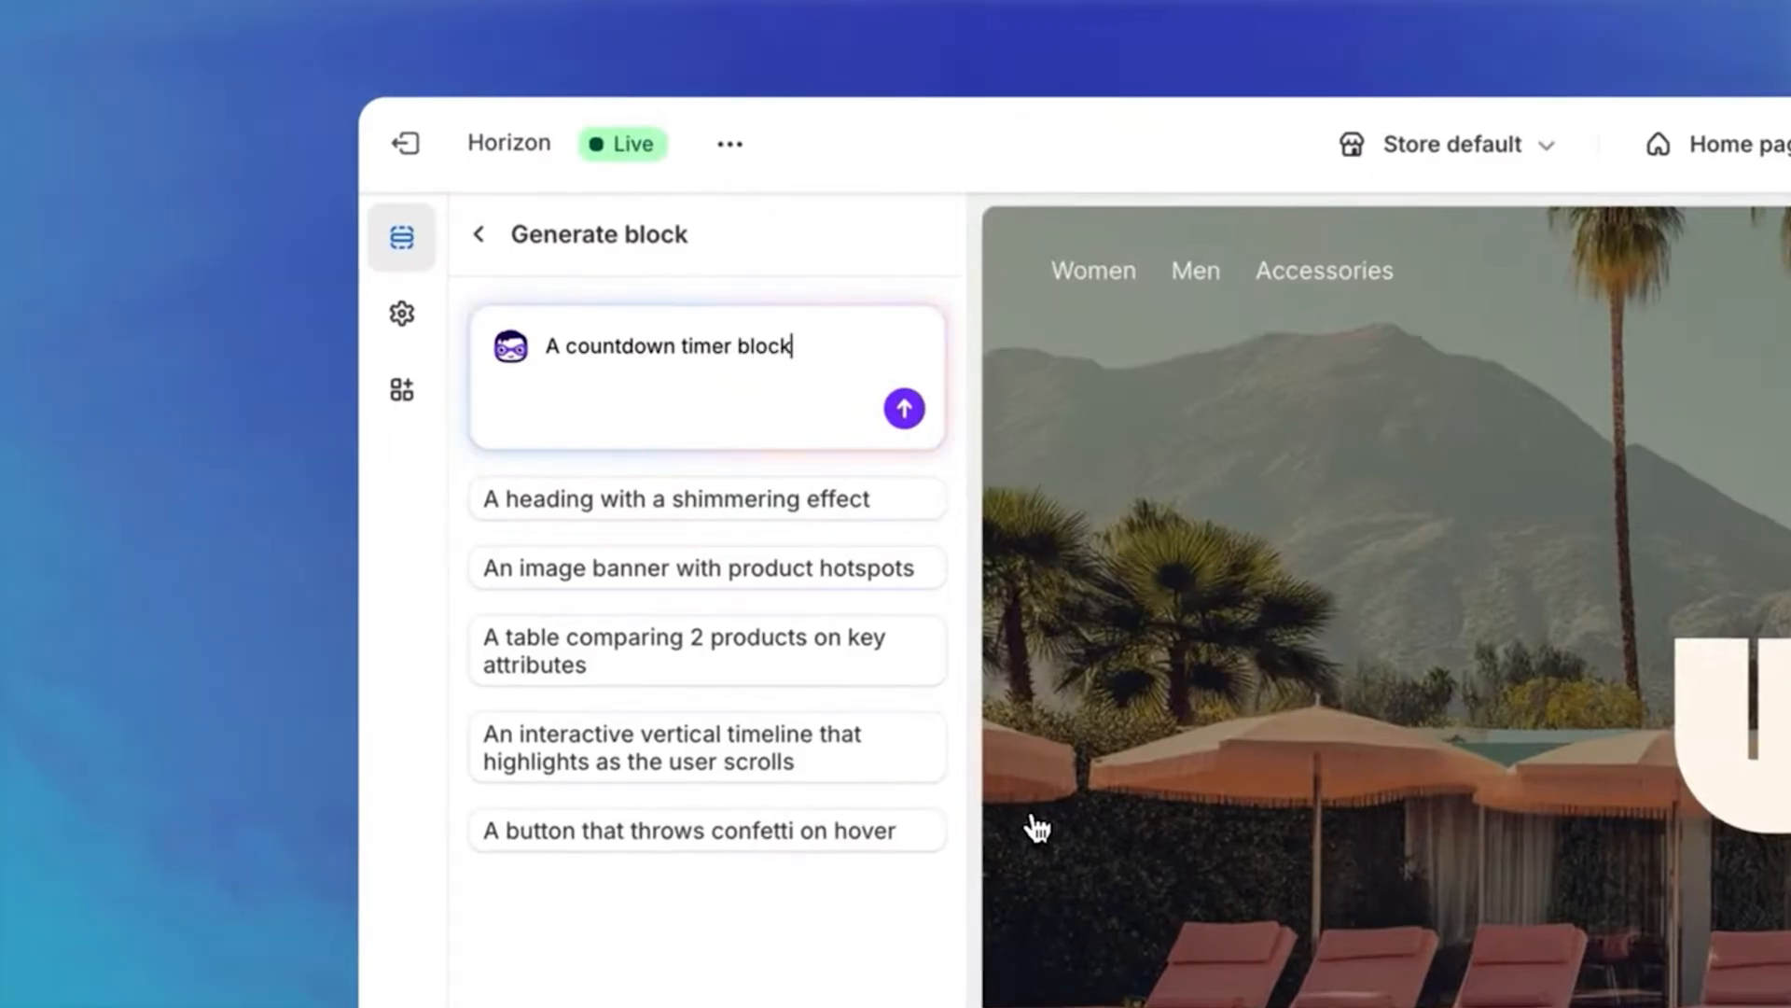
{"action": "left_click", "coordinate": [904, 404]}
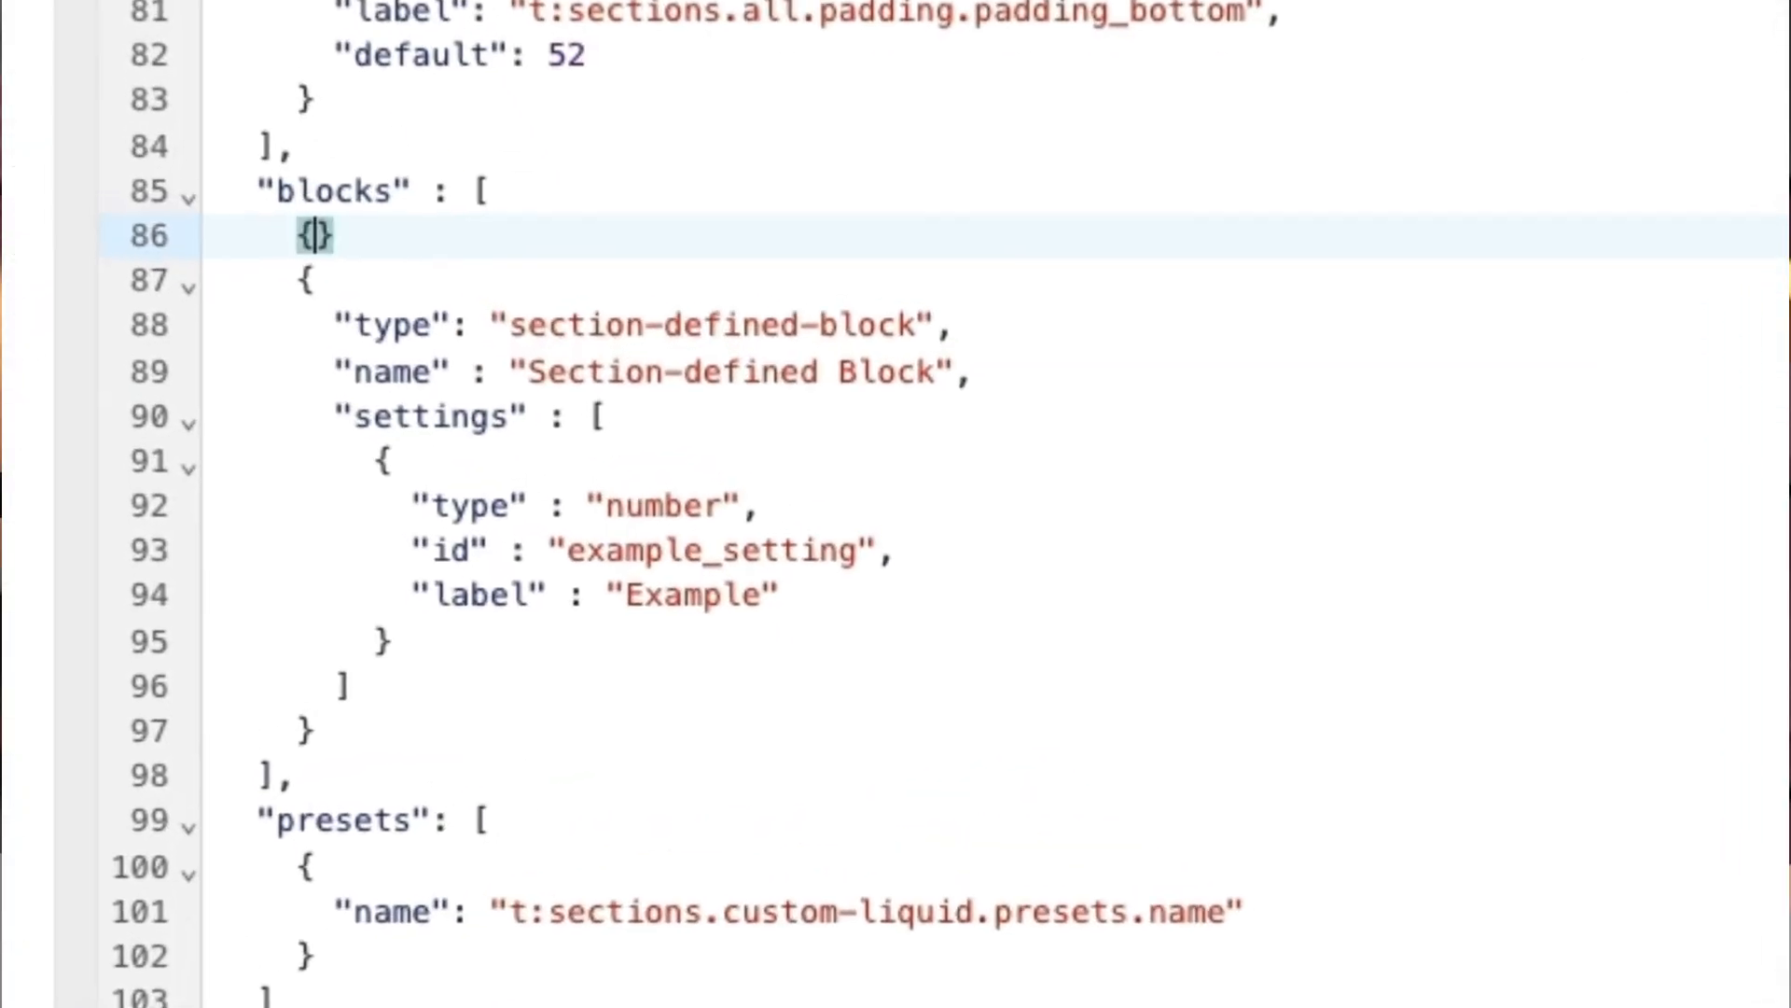
{"action": "key", "text": "Return"}
{"action": "type", "text": ",\""}
{"action": "key", "text": "Return"}
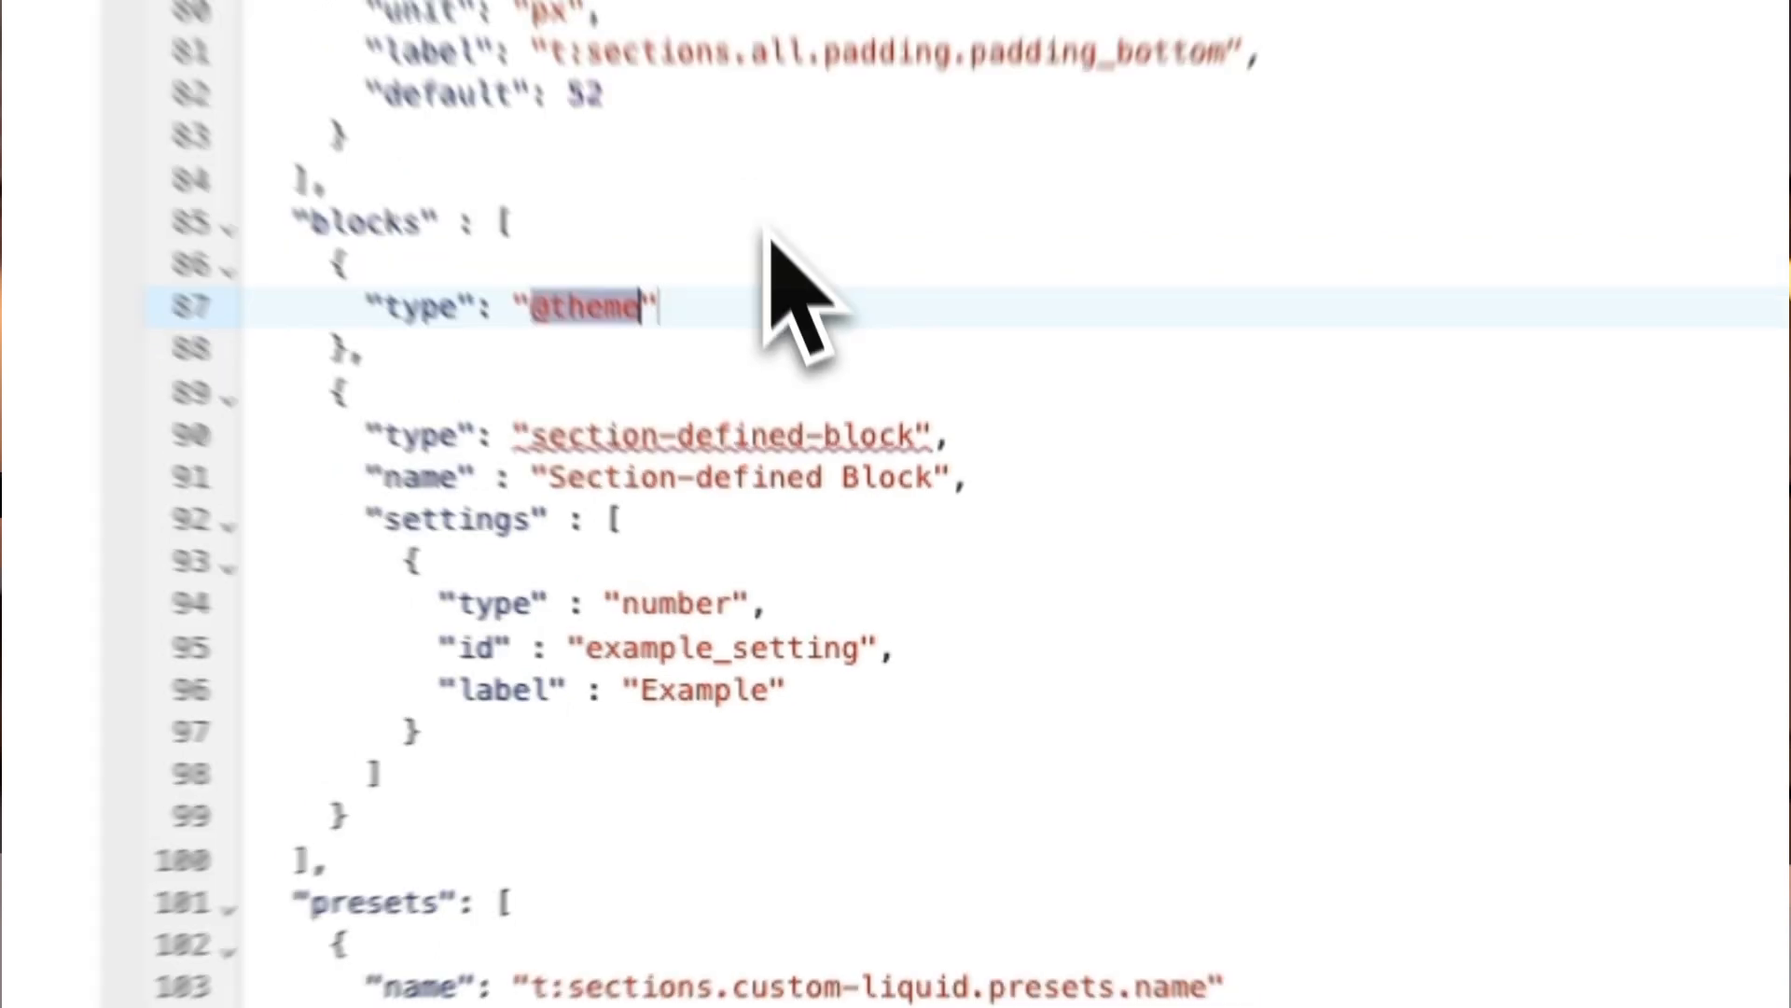
{"action": "left_click", "coordinate": [1679, 216]}
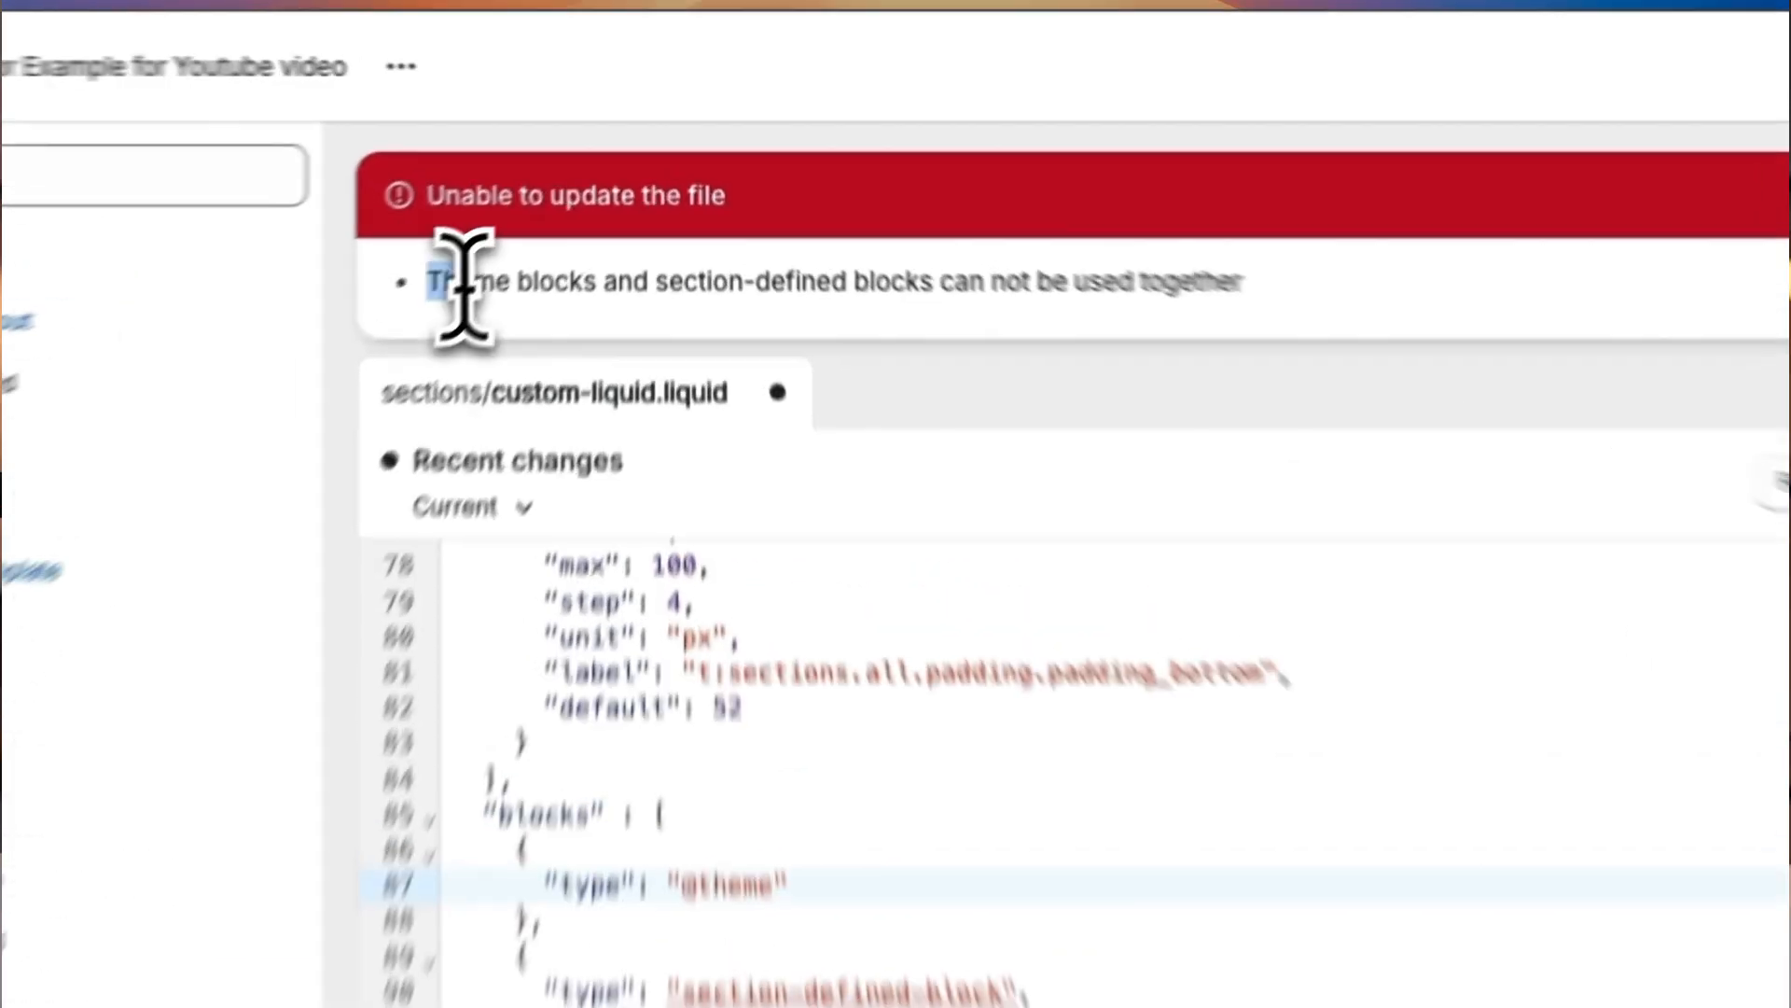
{"action": "left_click_drag", "start_coordinate": [515, 220], "coordinate": [1251, 254]}
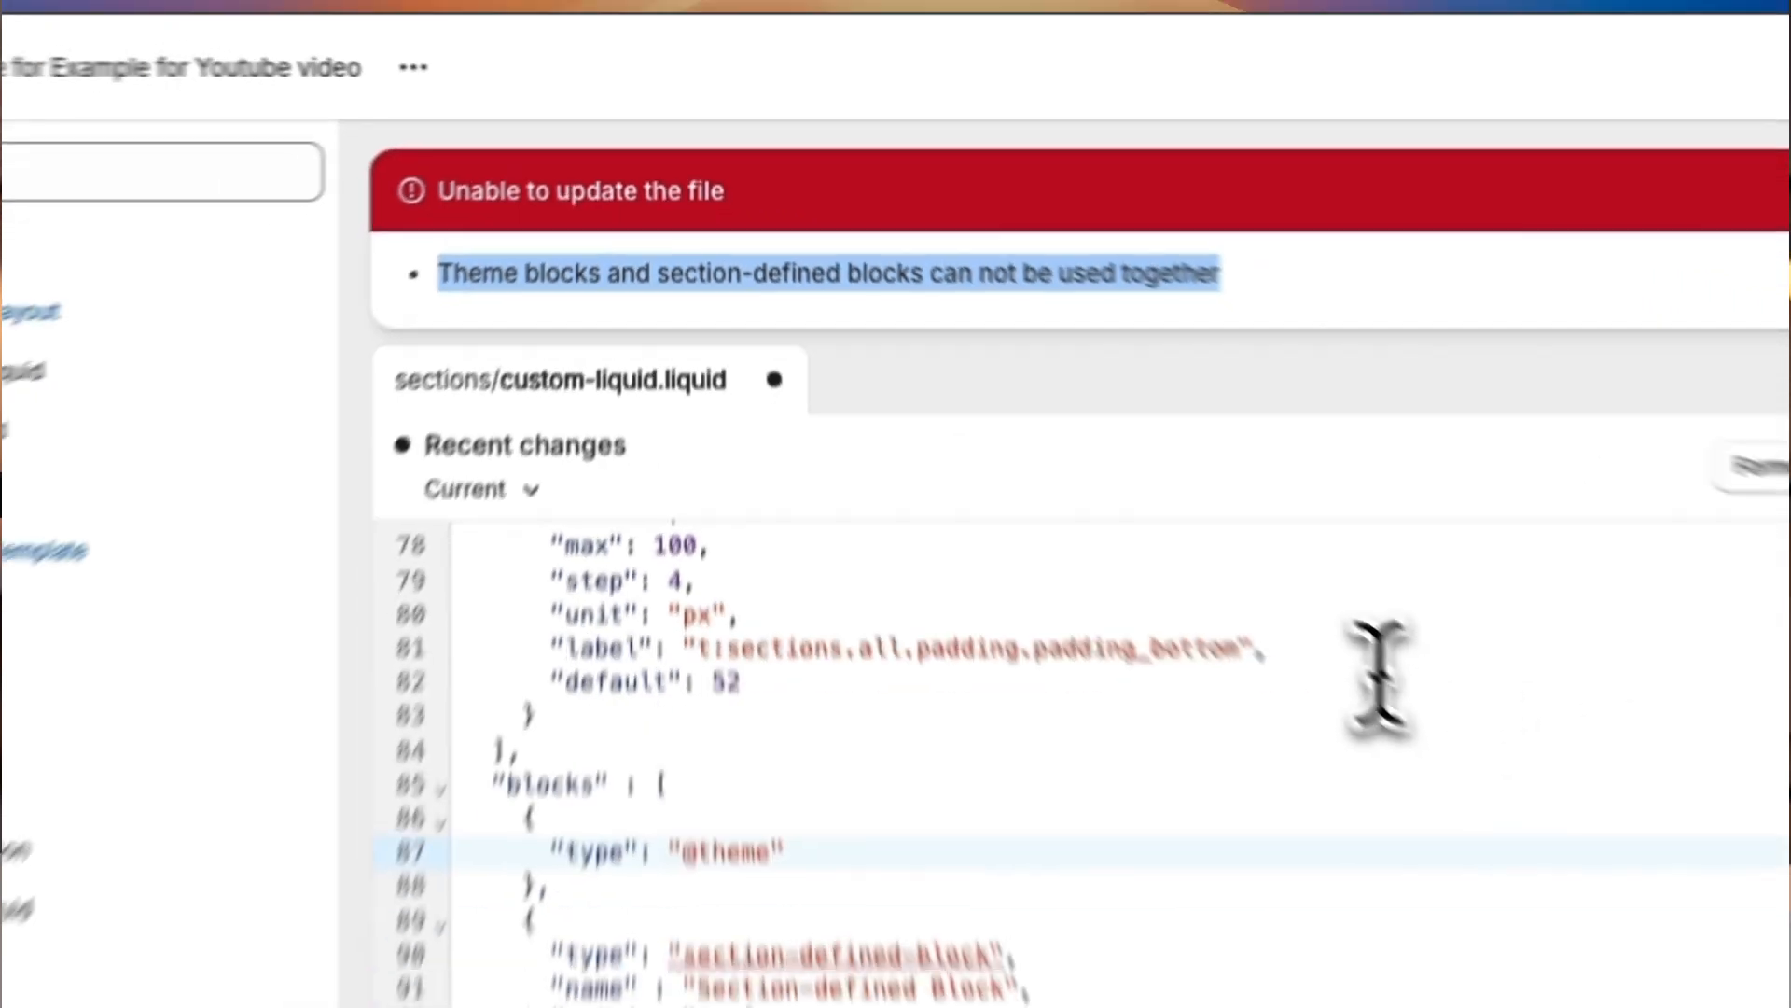
Delete the whole section-defined block entry from the schema's blocks array
{"action": "left_click", "coordinate": [1615, 886]}
{"action": "scroll", "coordinate": [860, 700], "scroll_direction": "down", "scroll_amount": 2}
{"action": "left_click", "coordinate": [573, 534]}
{"action": "left_click_drag", "start_coordinate": [573, 535], "coordinate": [648, 777]}
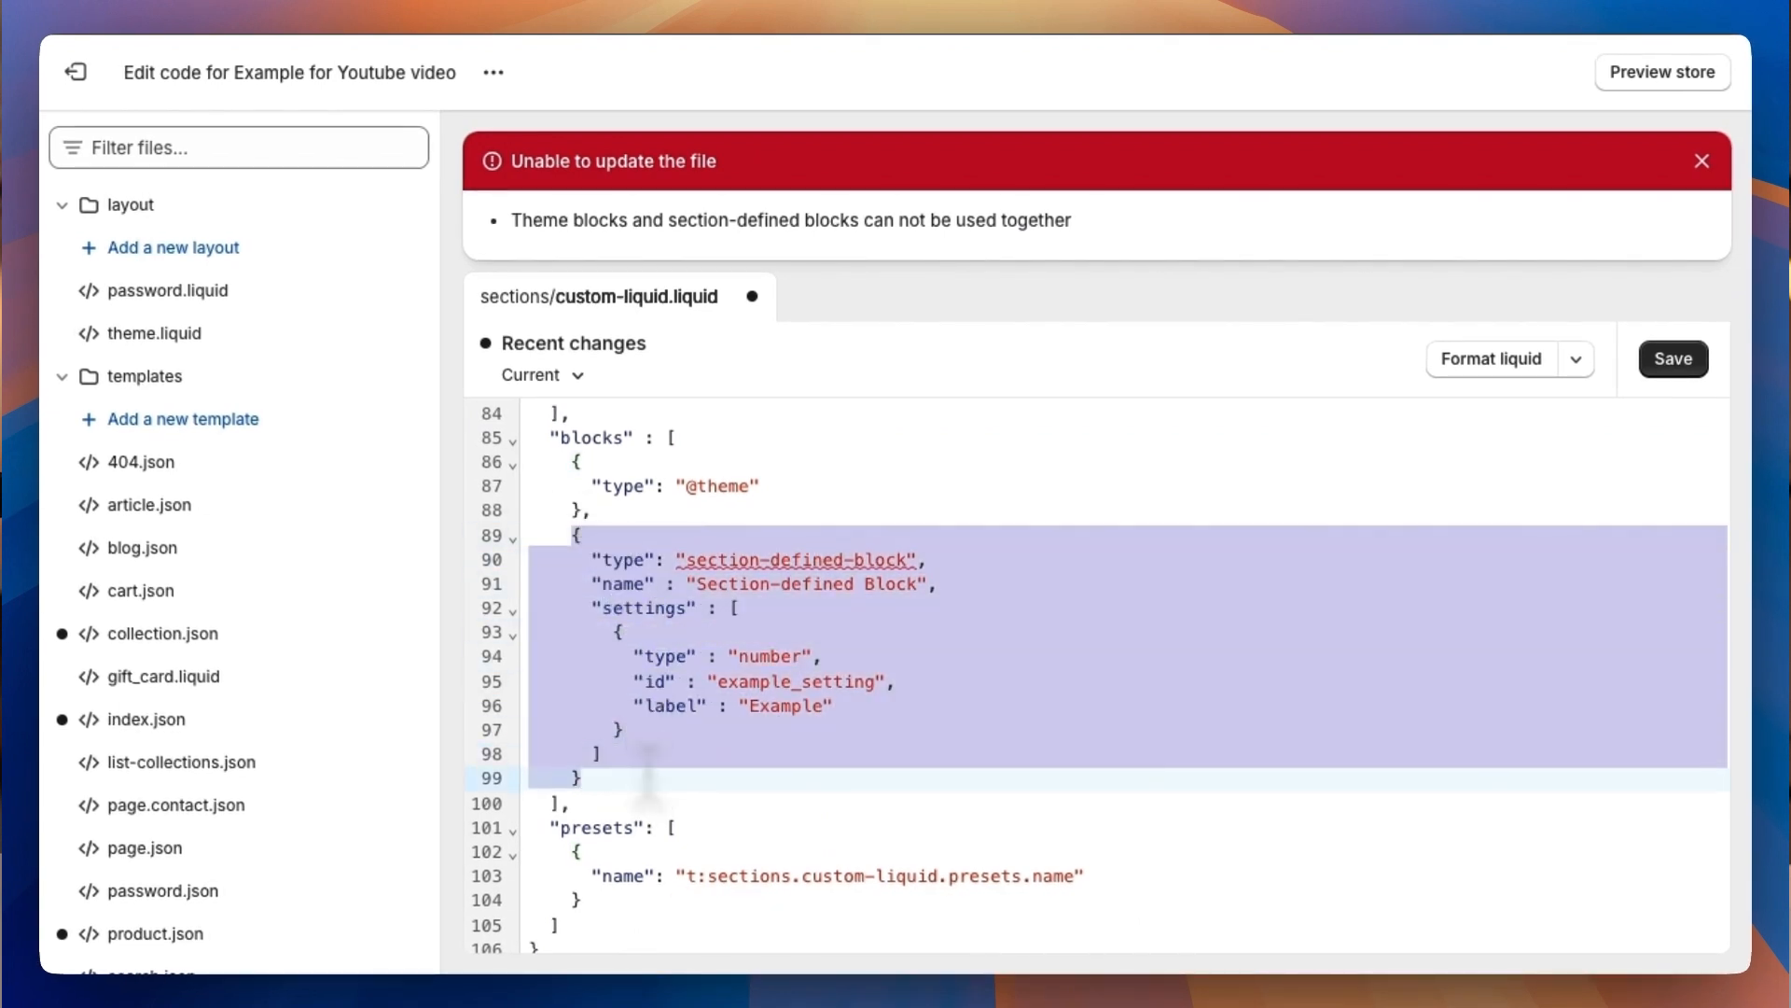
{"action": "key", "text": "BackSpace"}
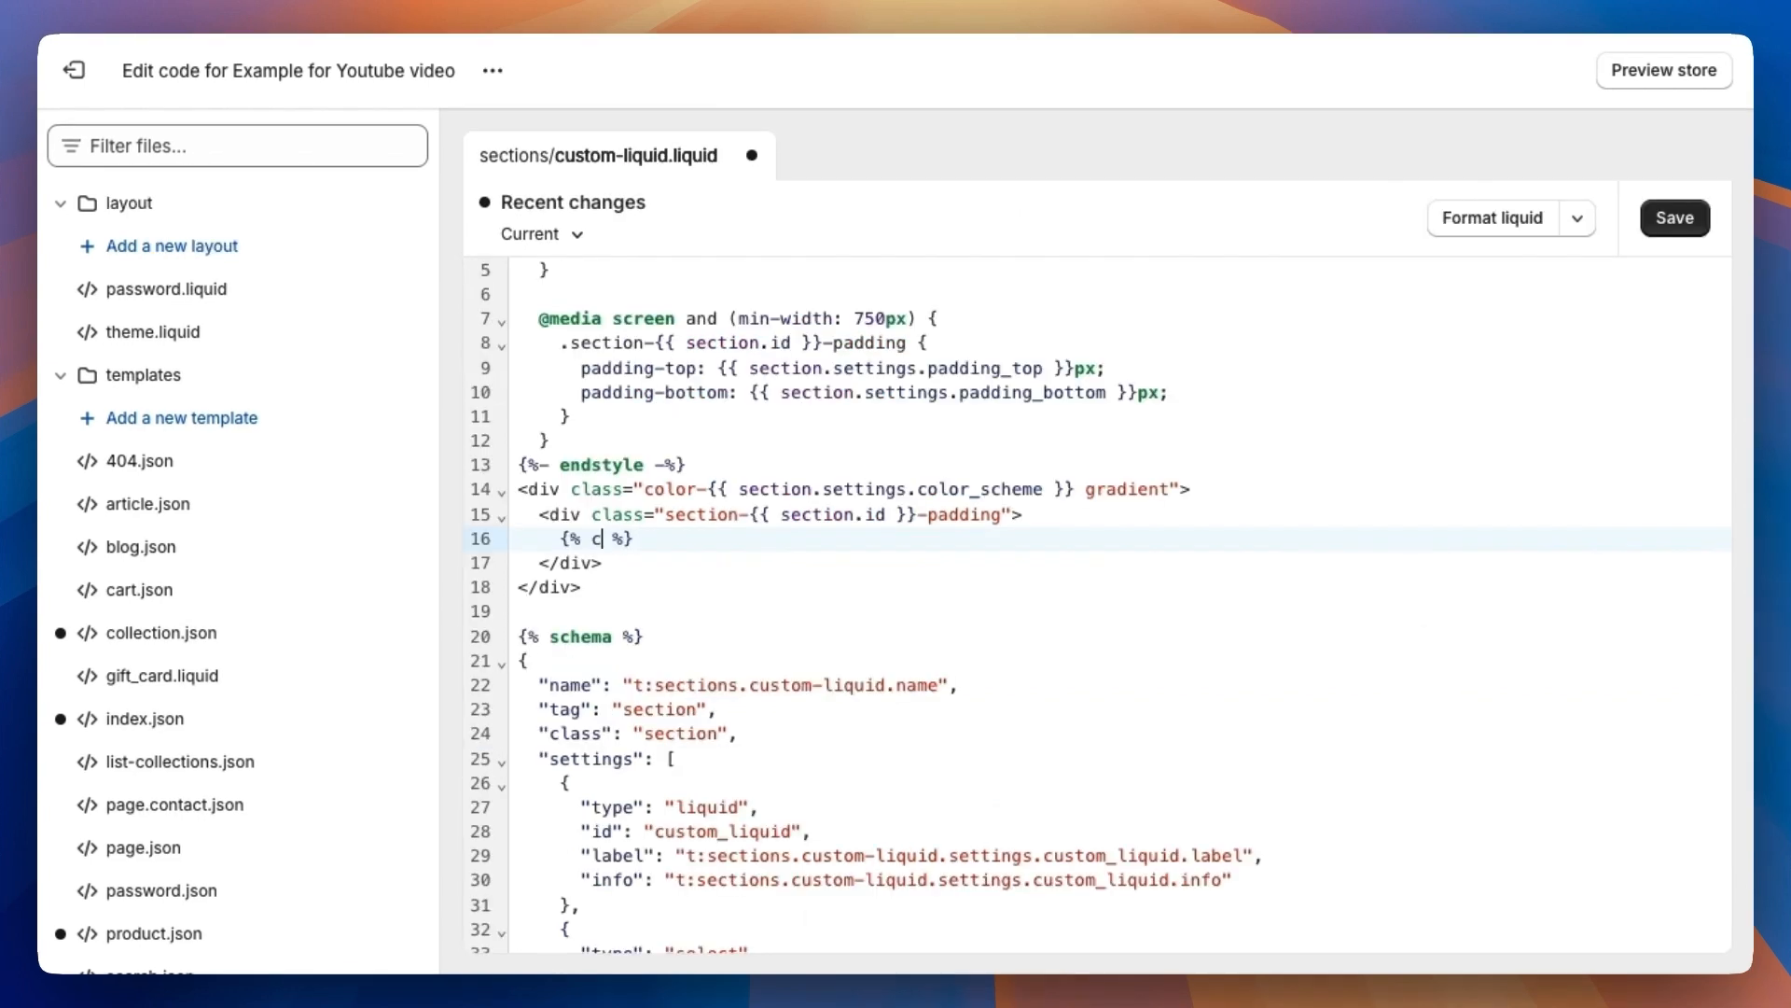
Insert a content_for 'blocks' Liquid tag inside the section's padding div
{"action": "type", "text": "conte %}"}
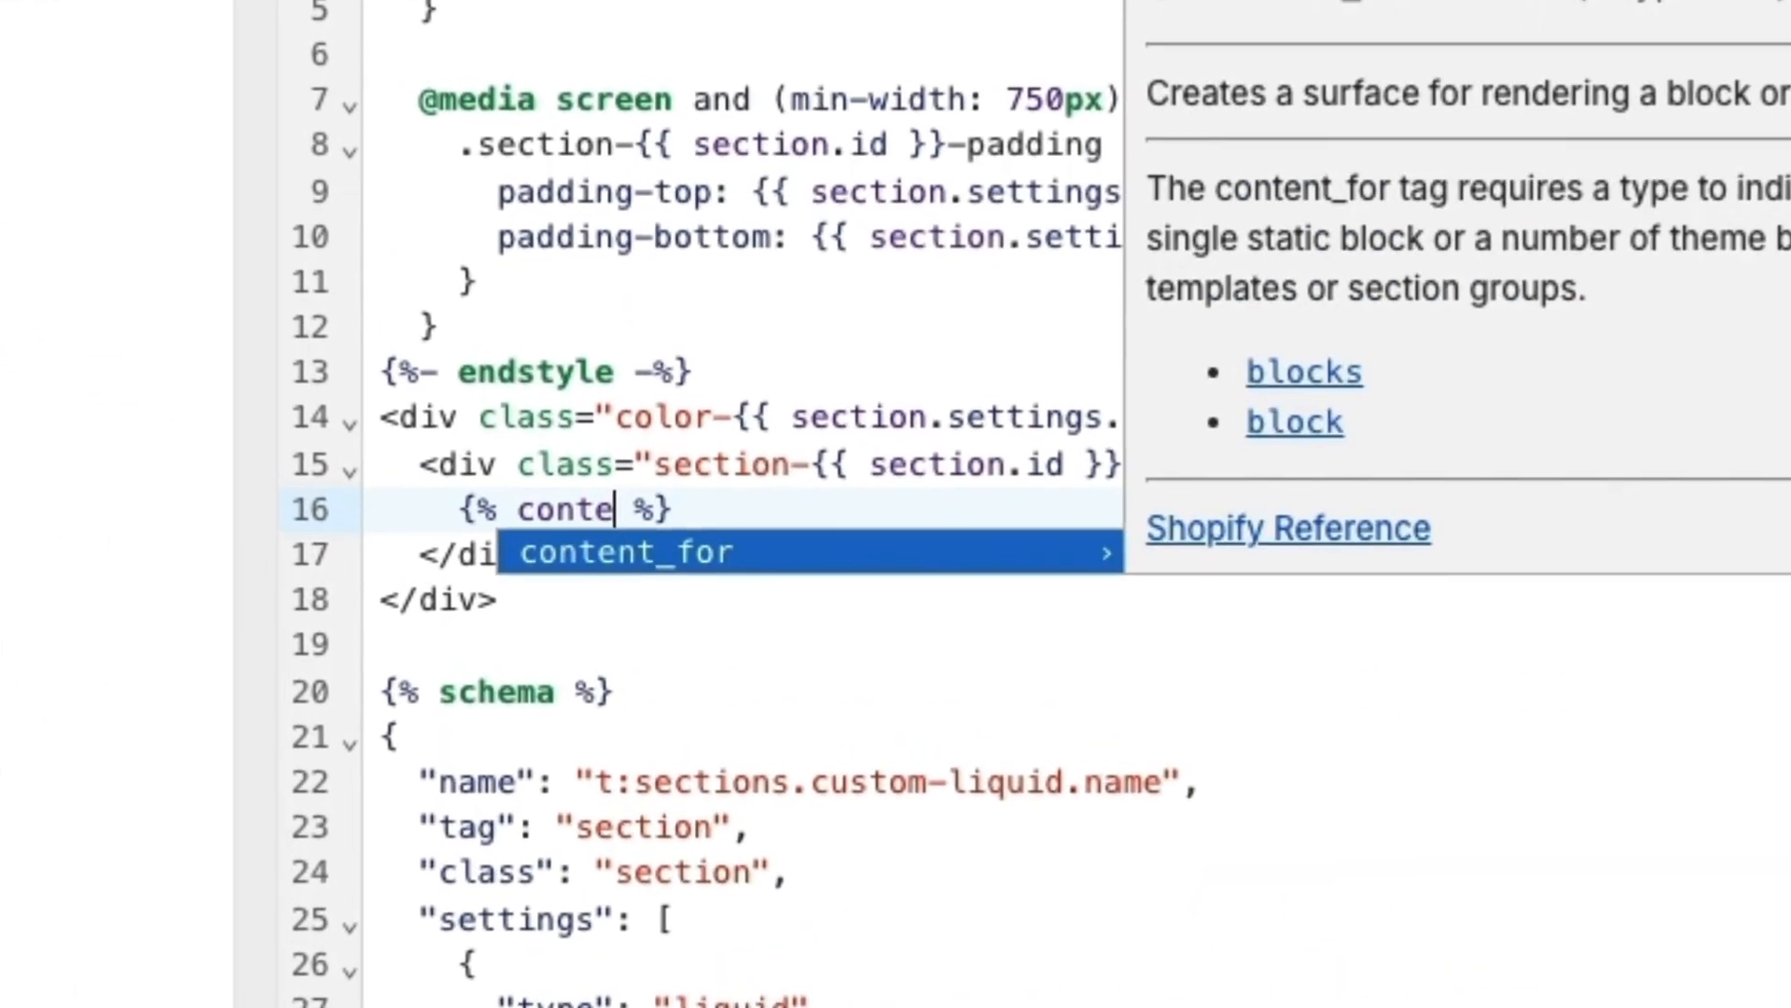
{"action": "key", "text": "Return"}
{"action": "type", "text": "blocks"}
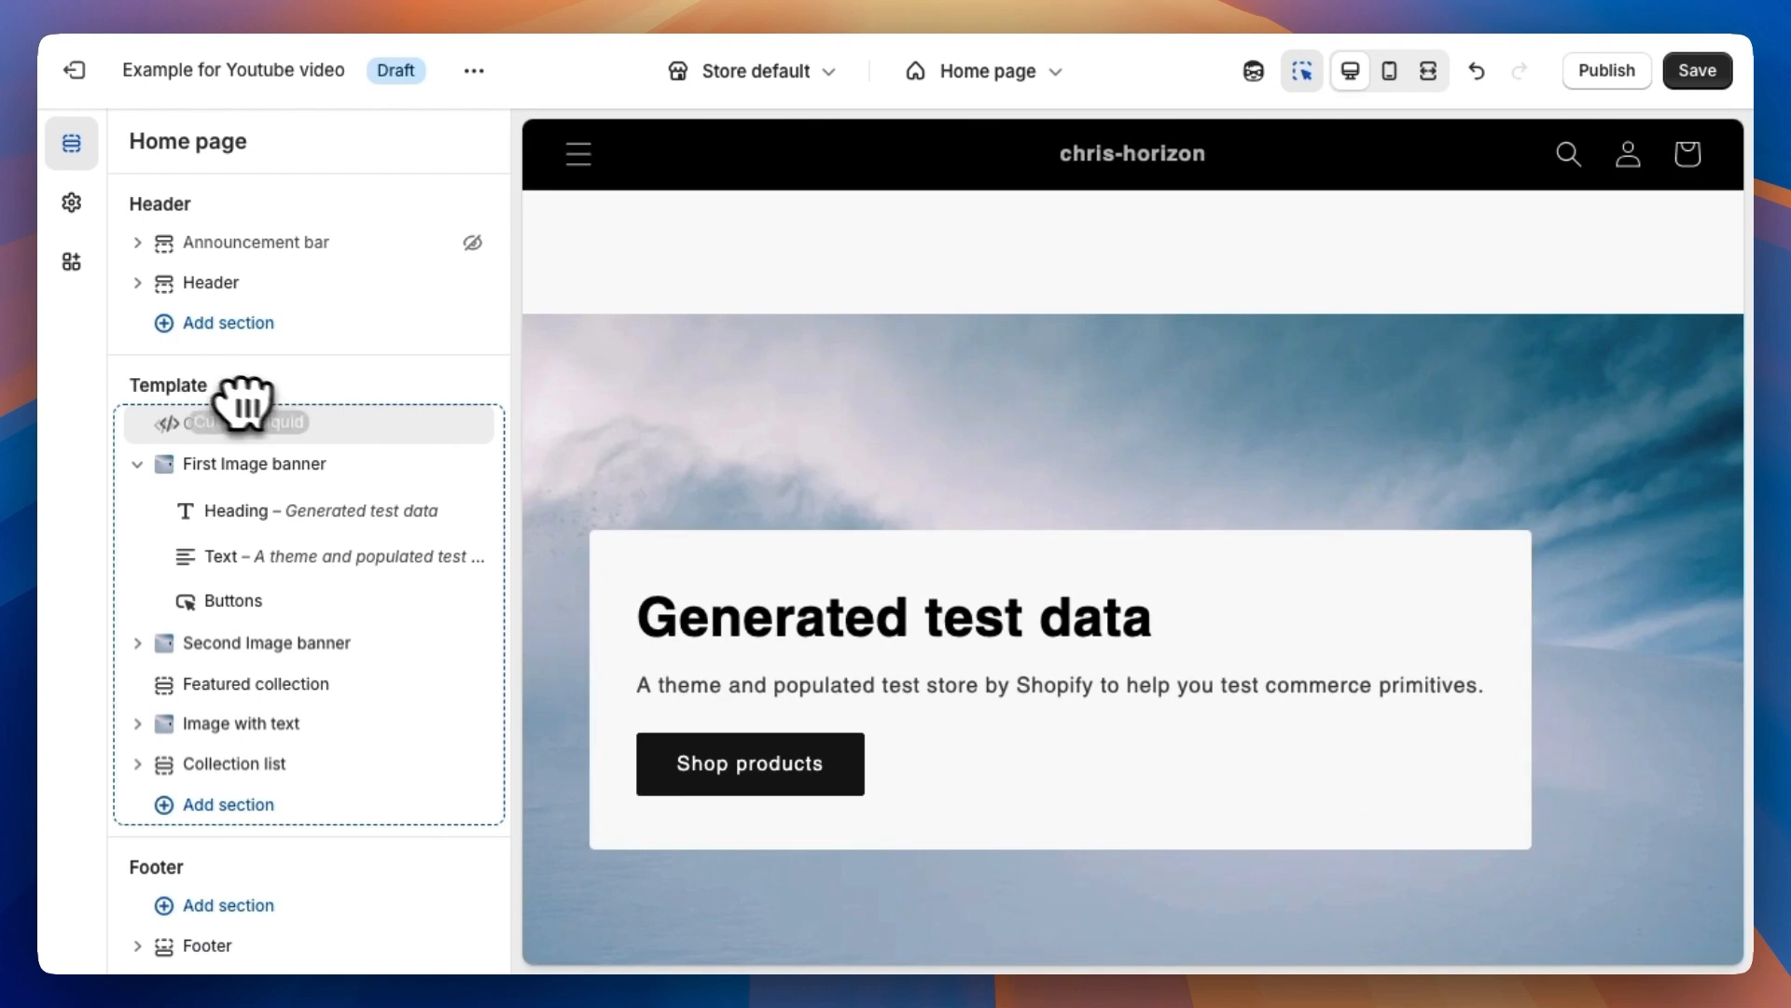
Generate a vertical timeline block inside the Custom Liquid section and view the timeline on the storefront
{"action": "left_click_drag", "start_coordinate": [244, 403], "coordinate": [245, 415]}
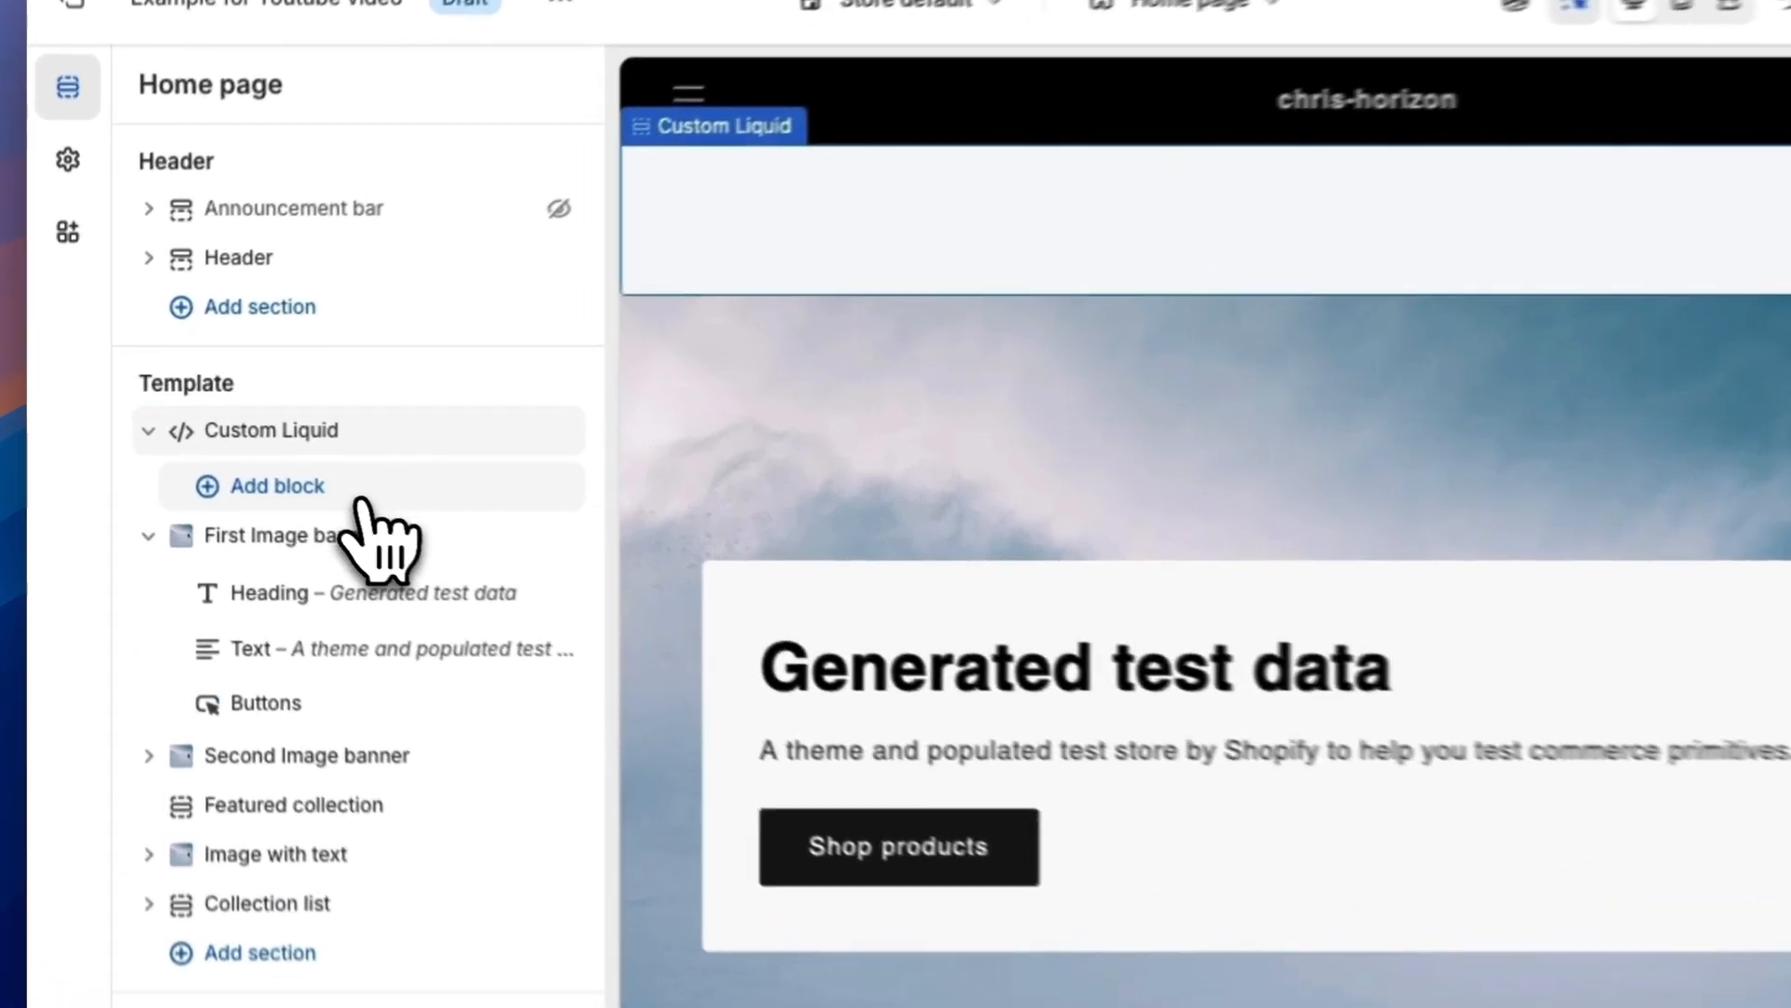
{"action": "left_click", "coordinate": [311, 467]}
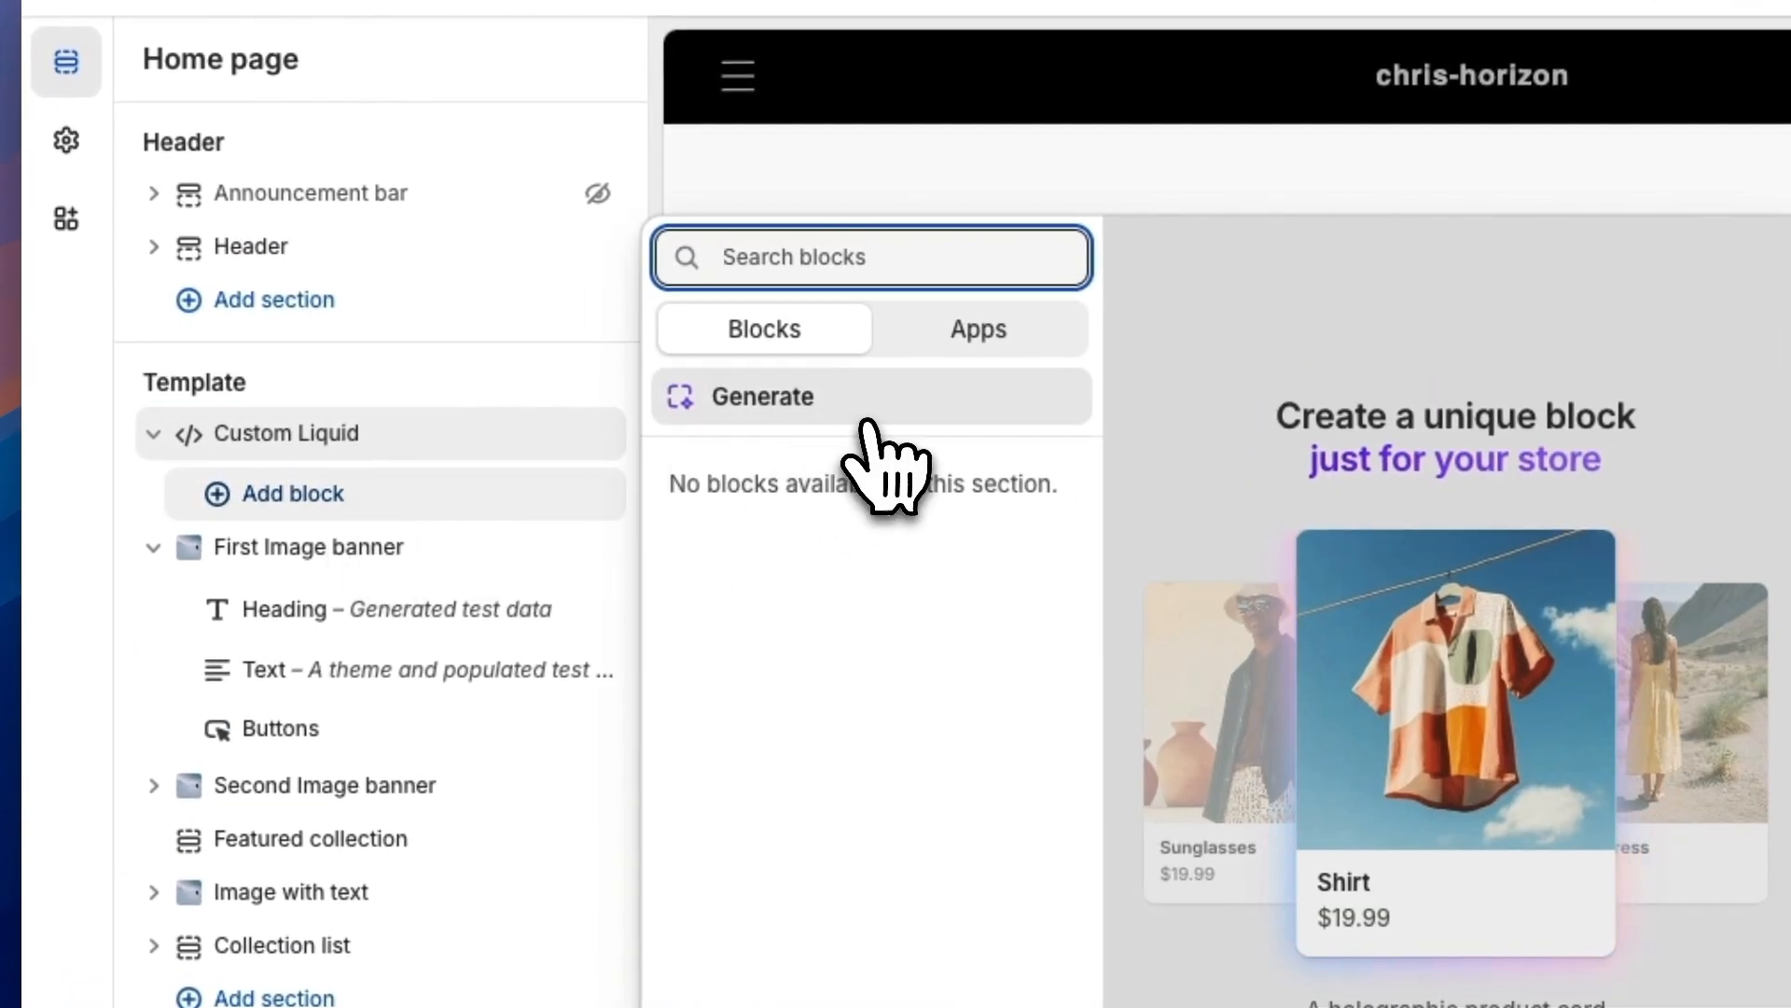
{"action": "left_click", "coordinate": [866, 419]}
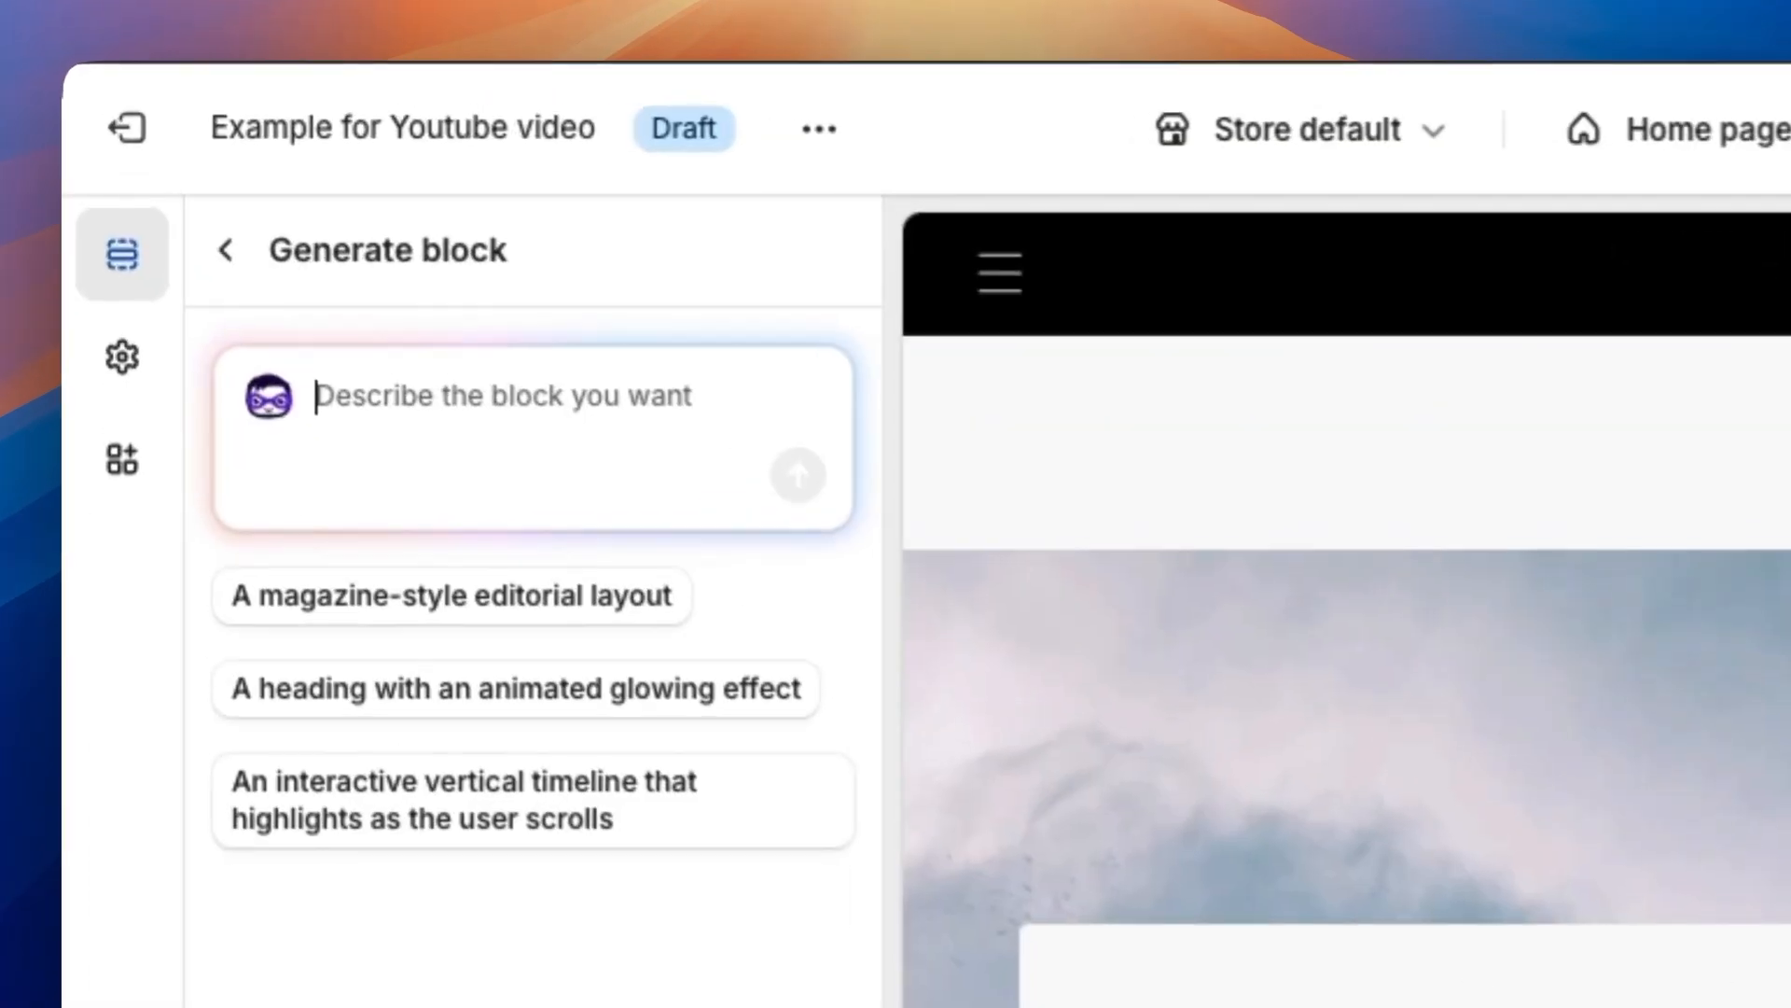
{"action": "type", "text": "A vertical t"}
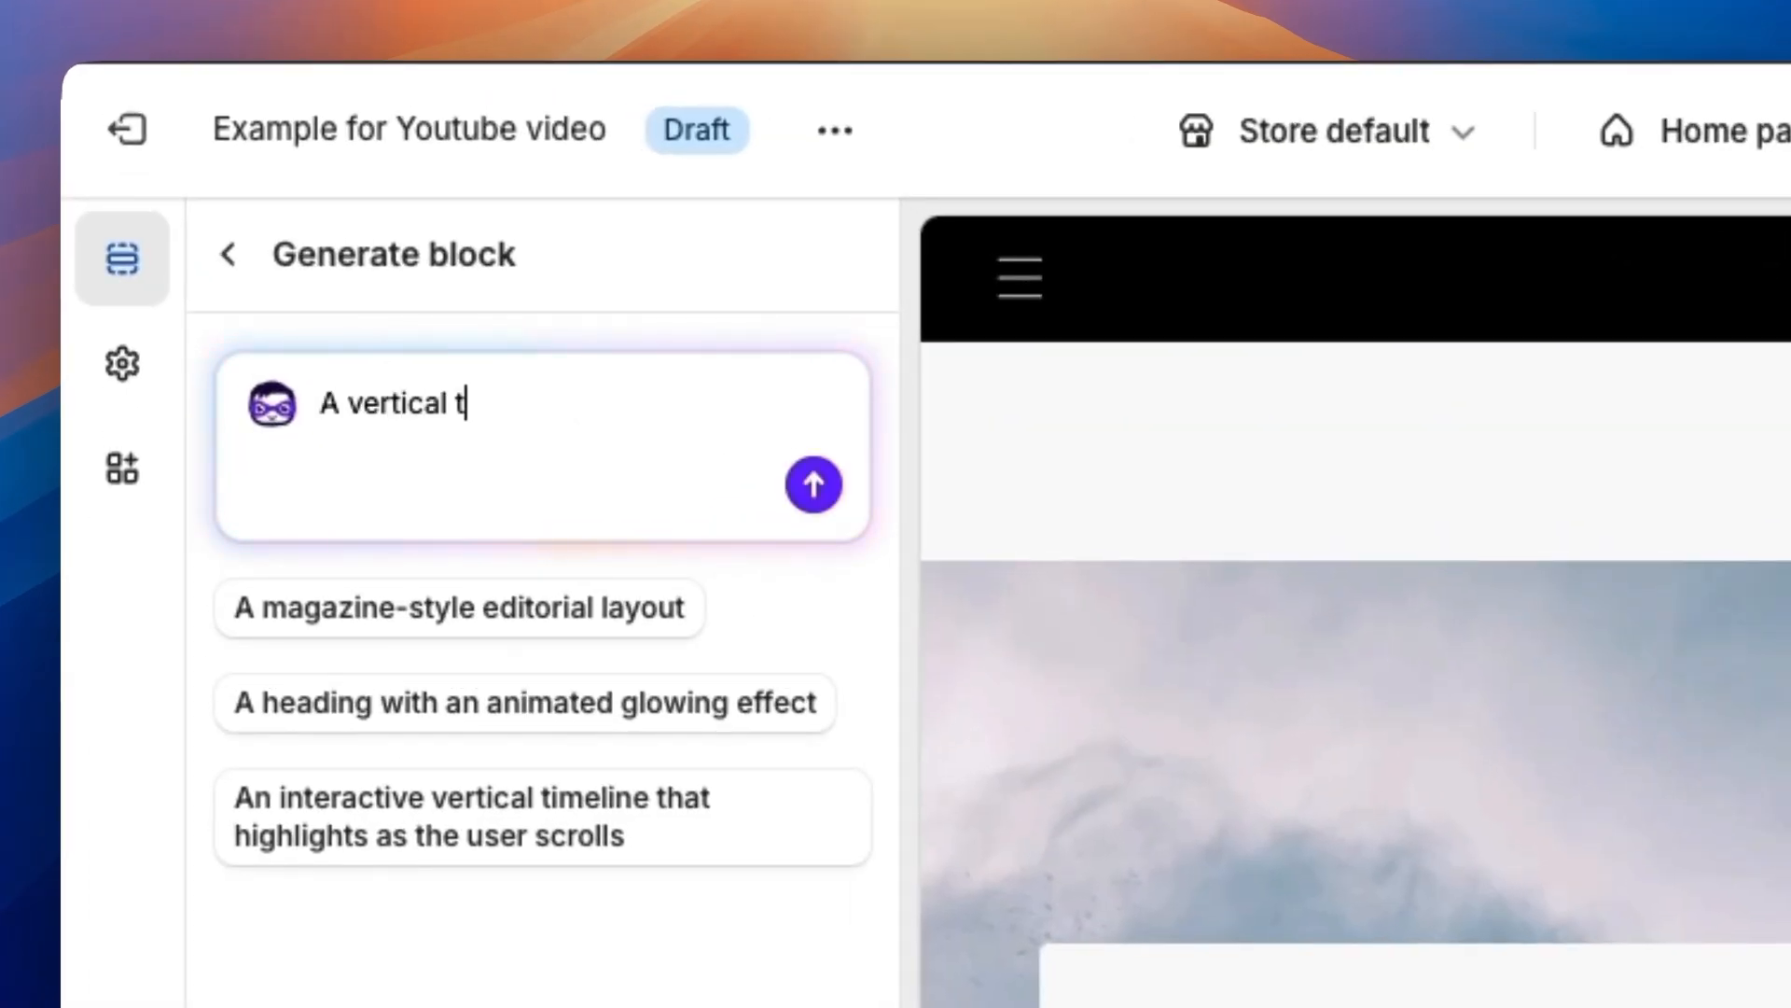
{"action": "key", "text": "Return"}
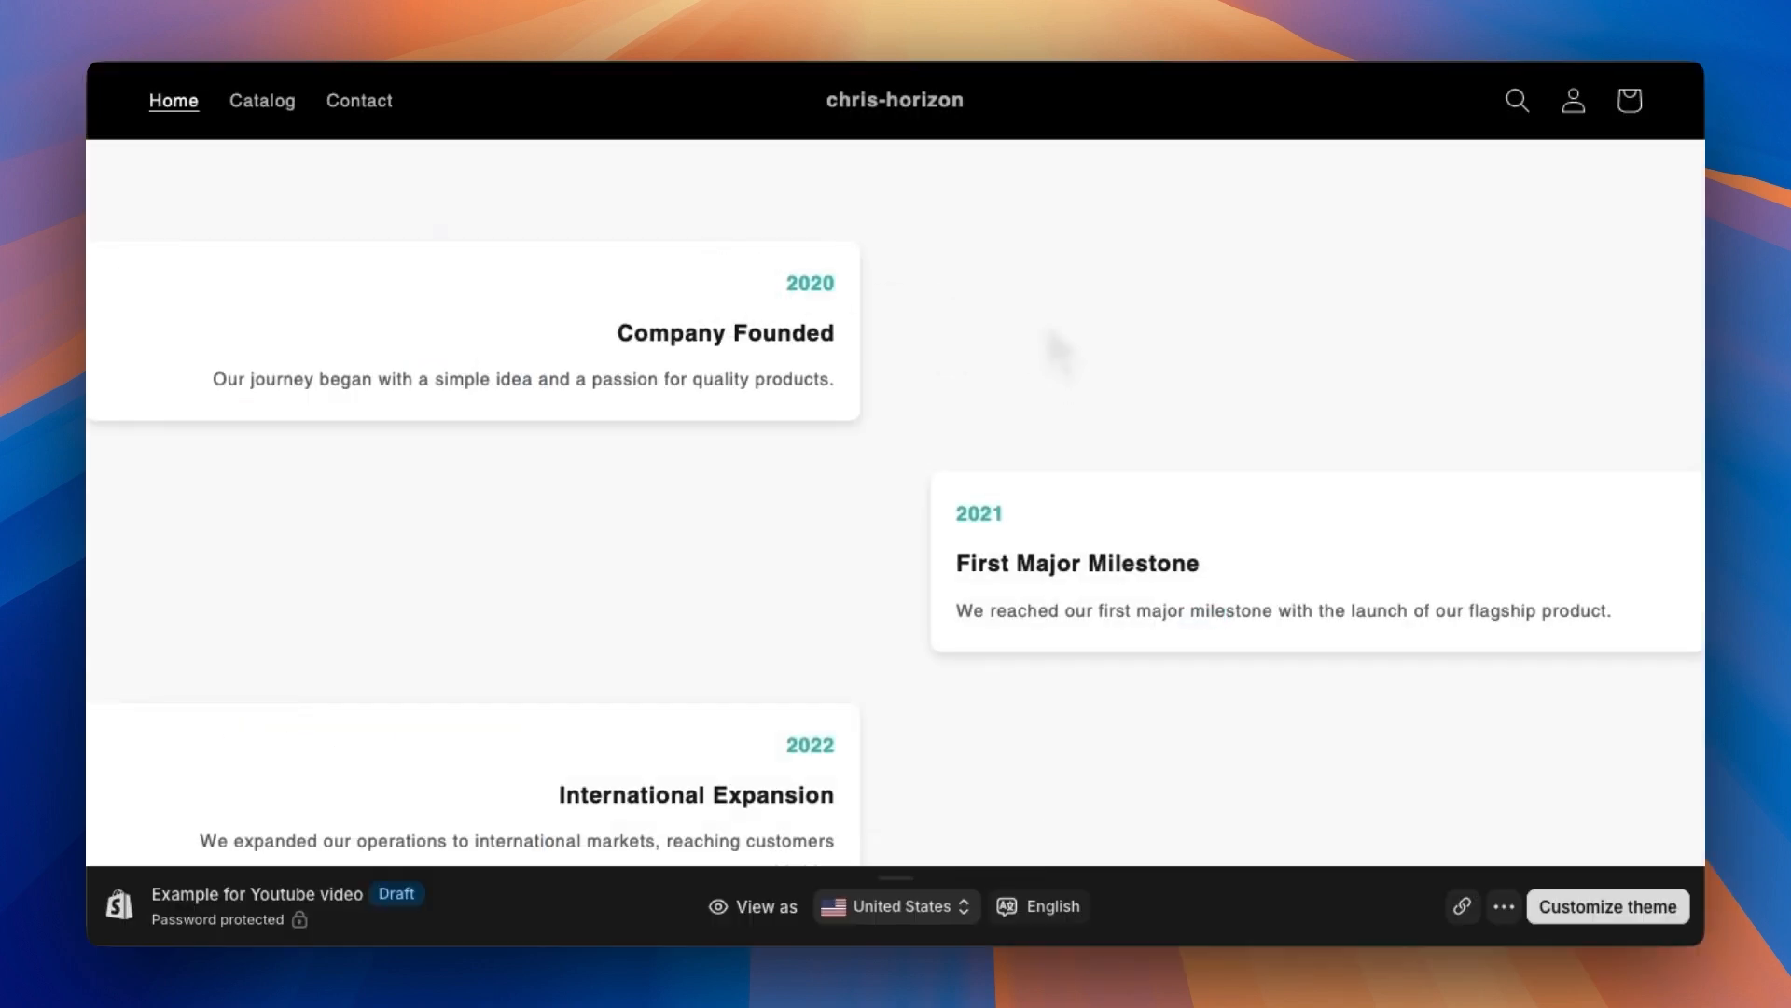
{"action": "scroll", "coordinate": [1057, 350], "scroll_direction": "down", "scroll_amount": 5}
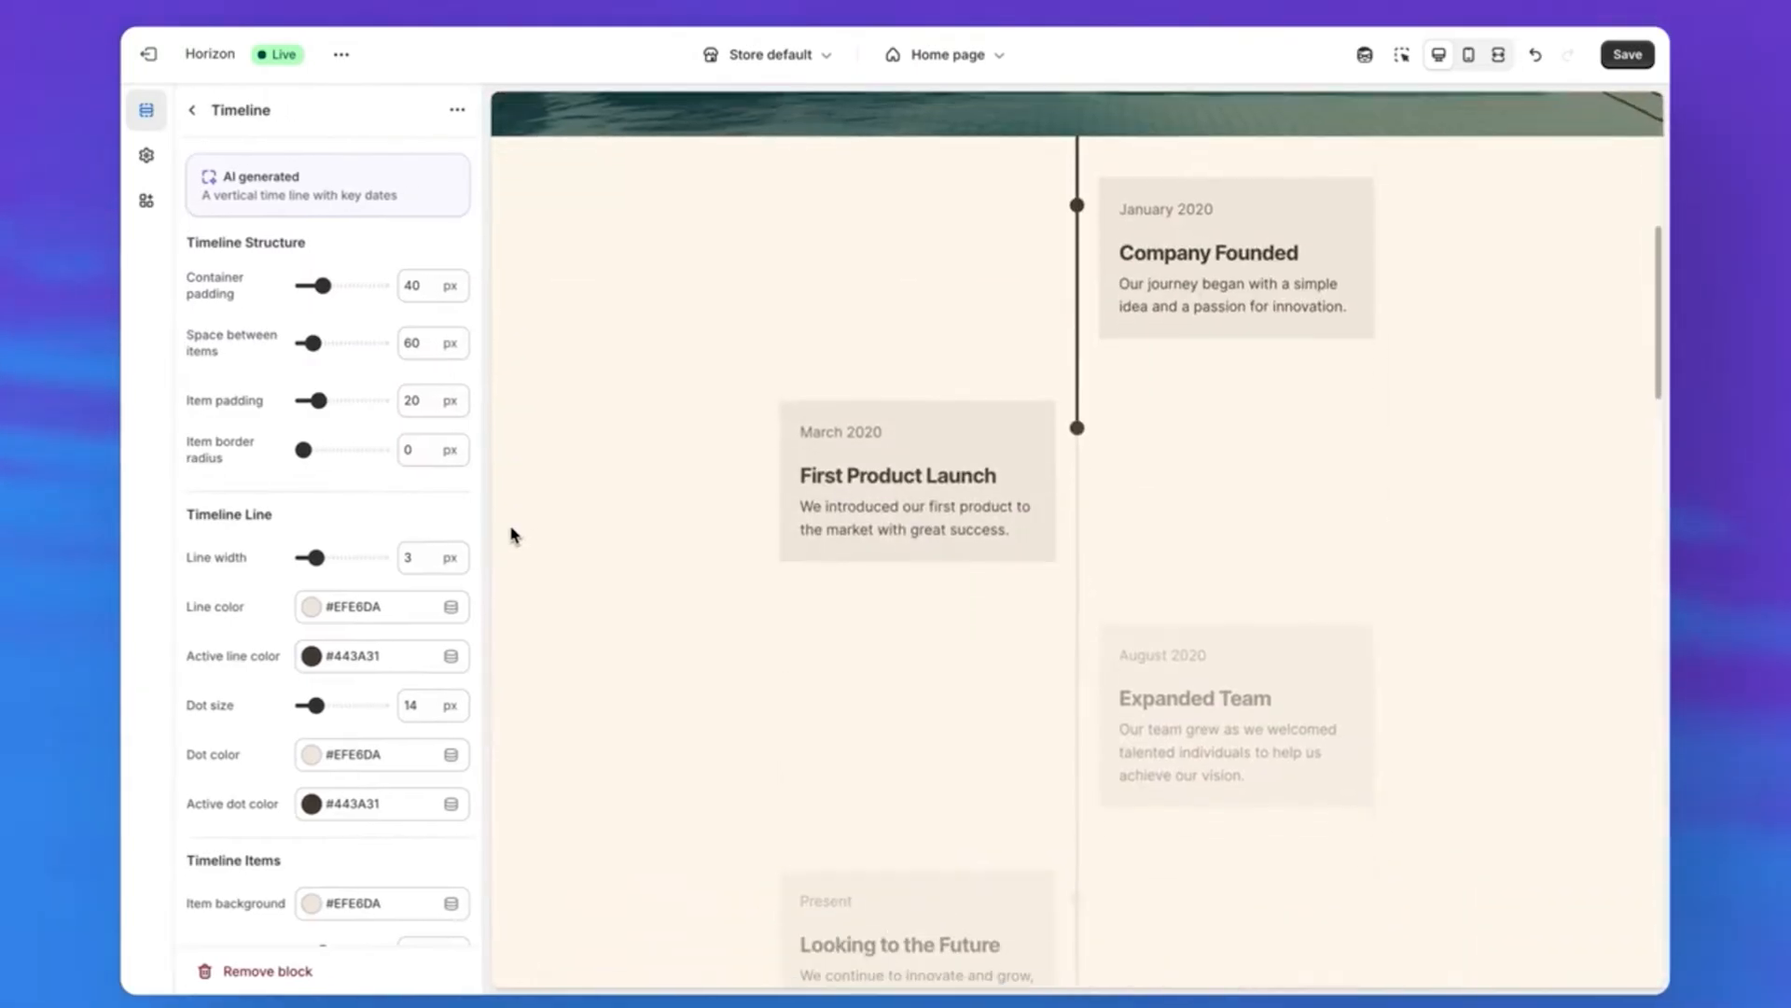
{"action": "scroll", "coordinate": [511, 535], "scroll_direction": "down", "scroll_amount": 4}
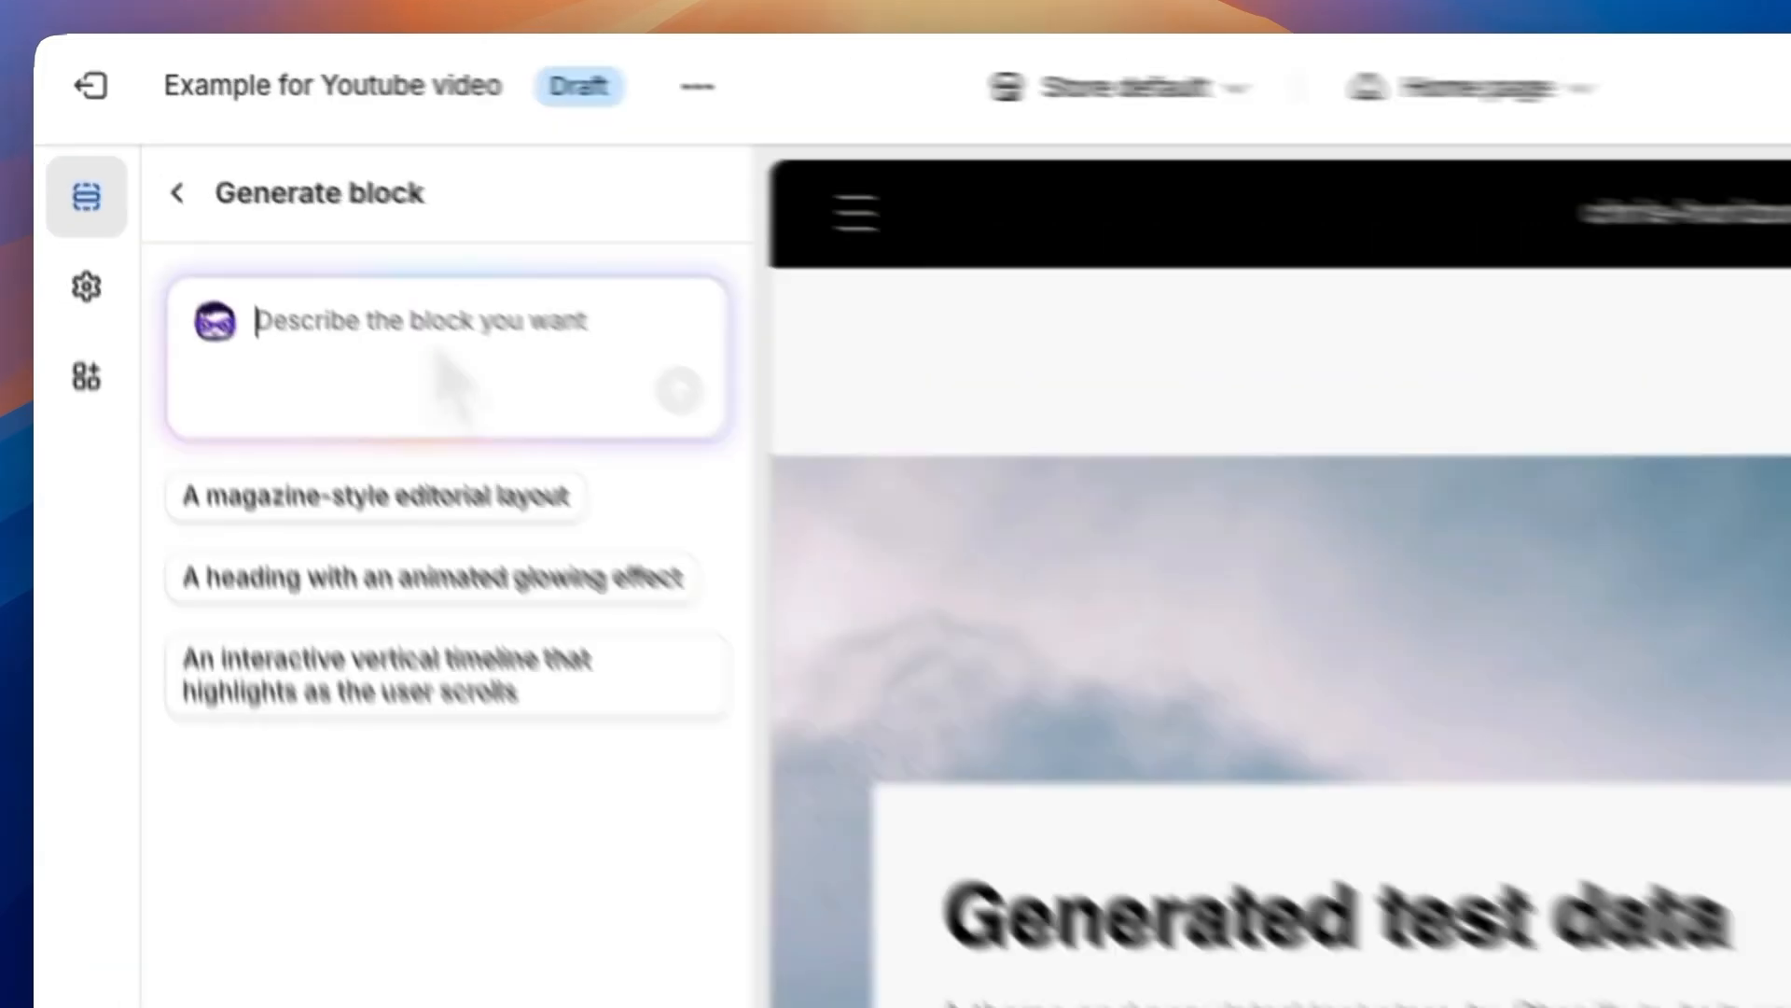
Generate one block from the prompt "A countdown timer block" and another from "An airport split-flap board where each letter animate to appear"
{"action": "type", "text": "A countdown timer"}
{"action": "key", "text": "Return"}
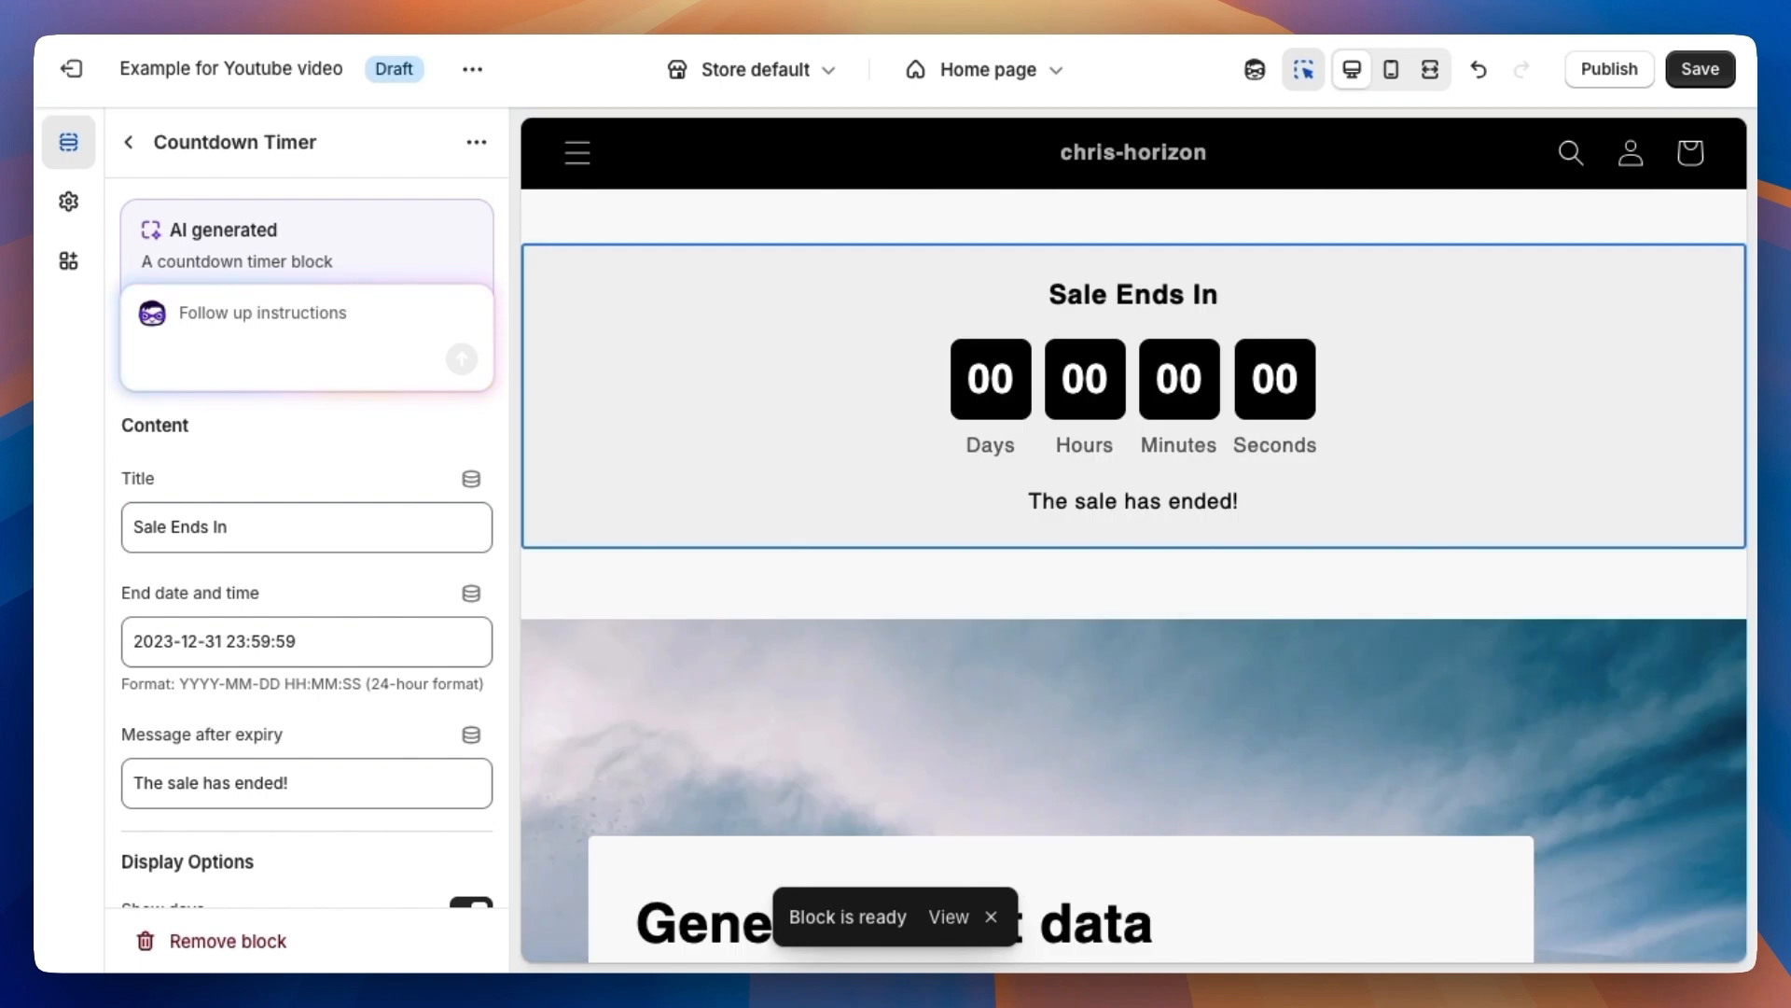
{"action": "type", "text": "An airport "}
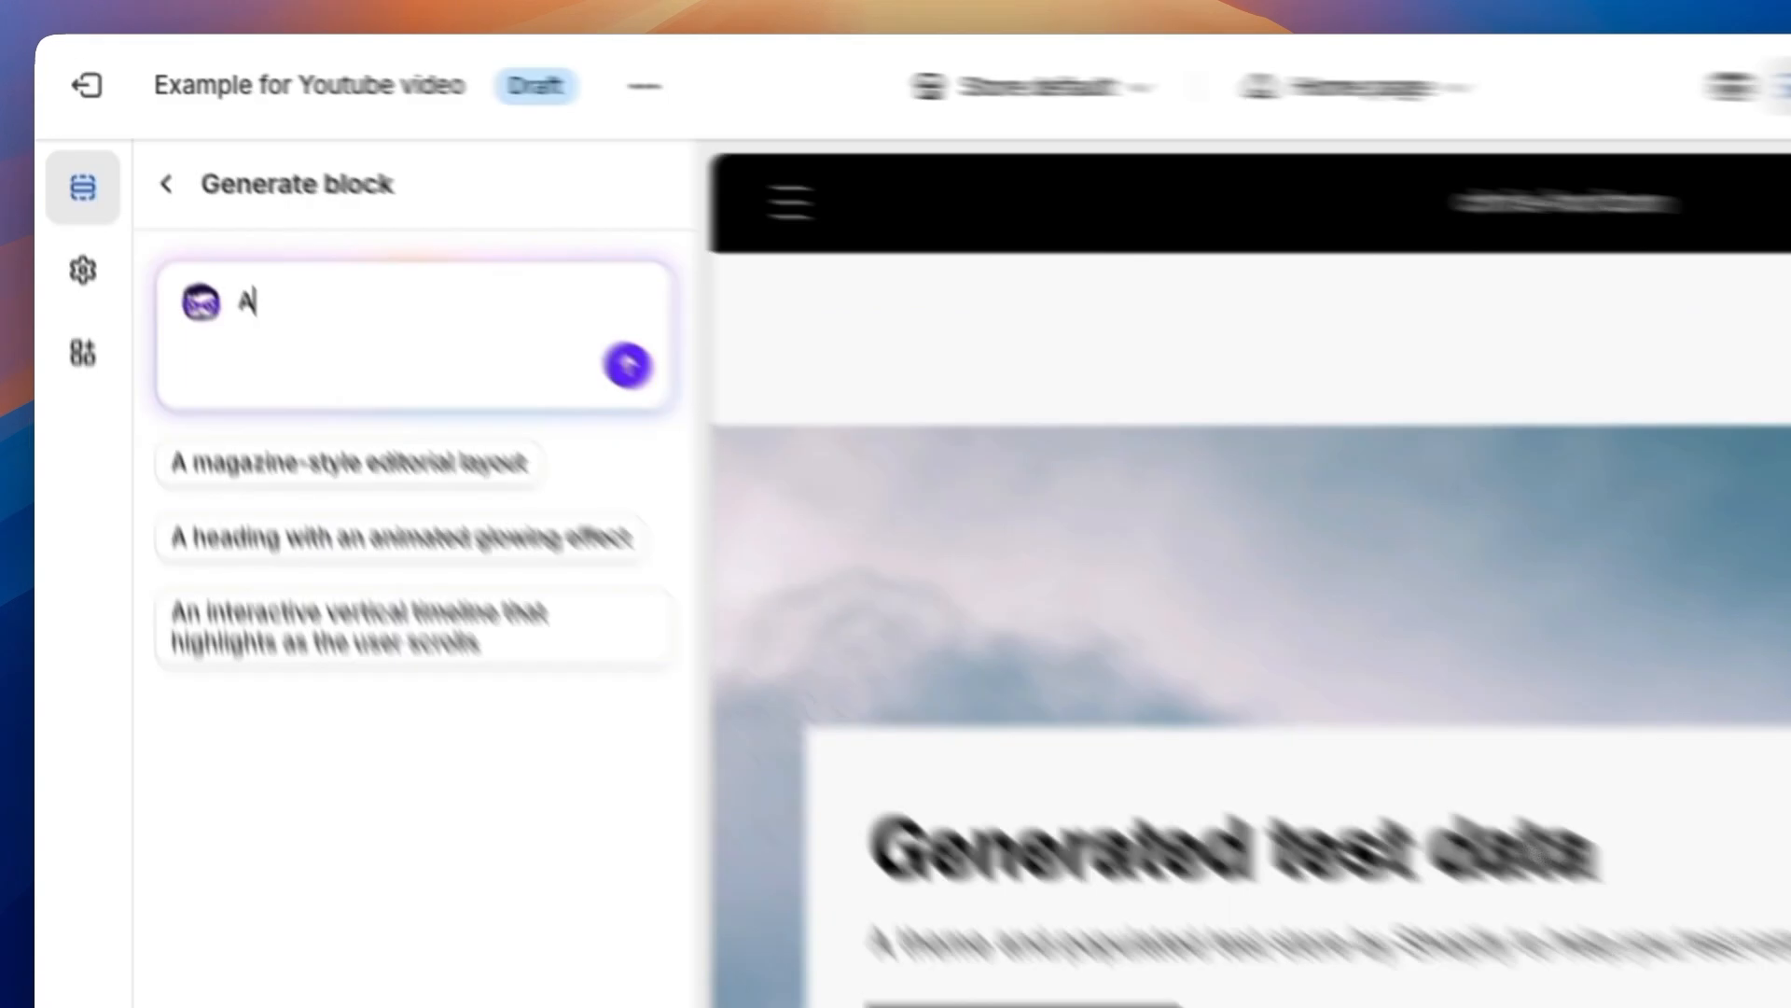
{"action": "type", "text": "split-flap board w"}
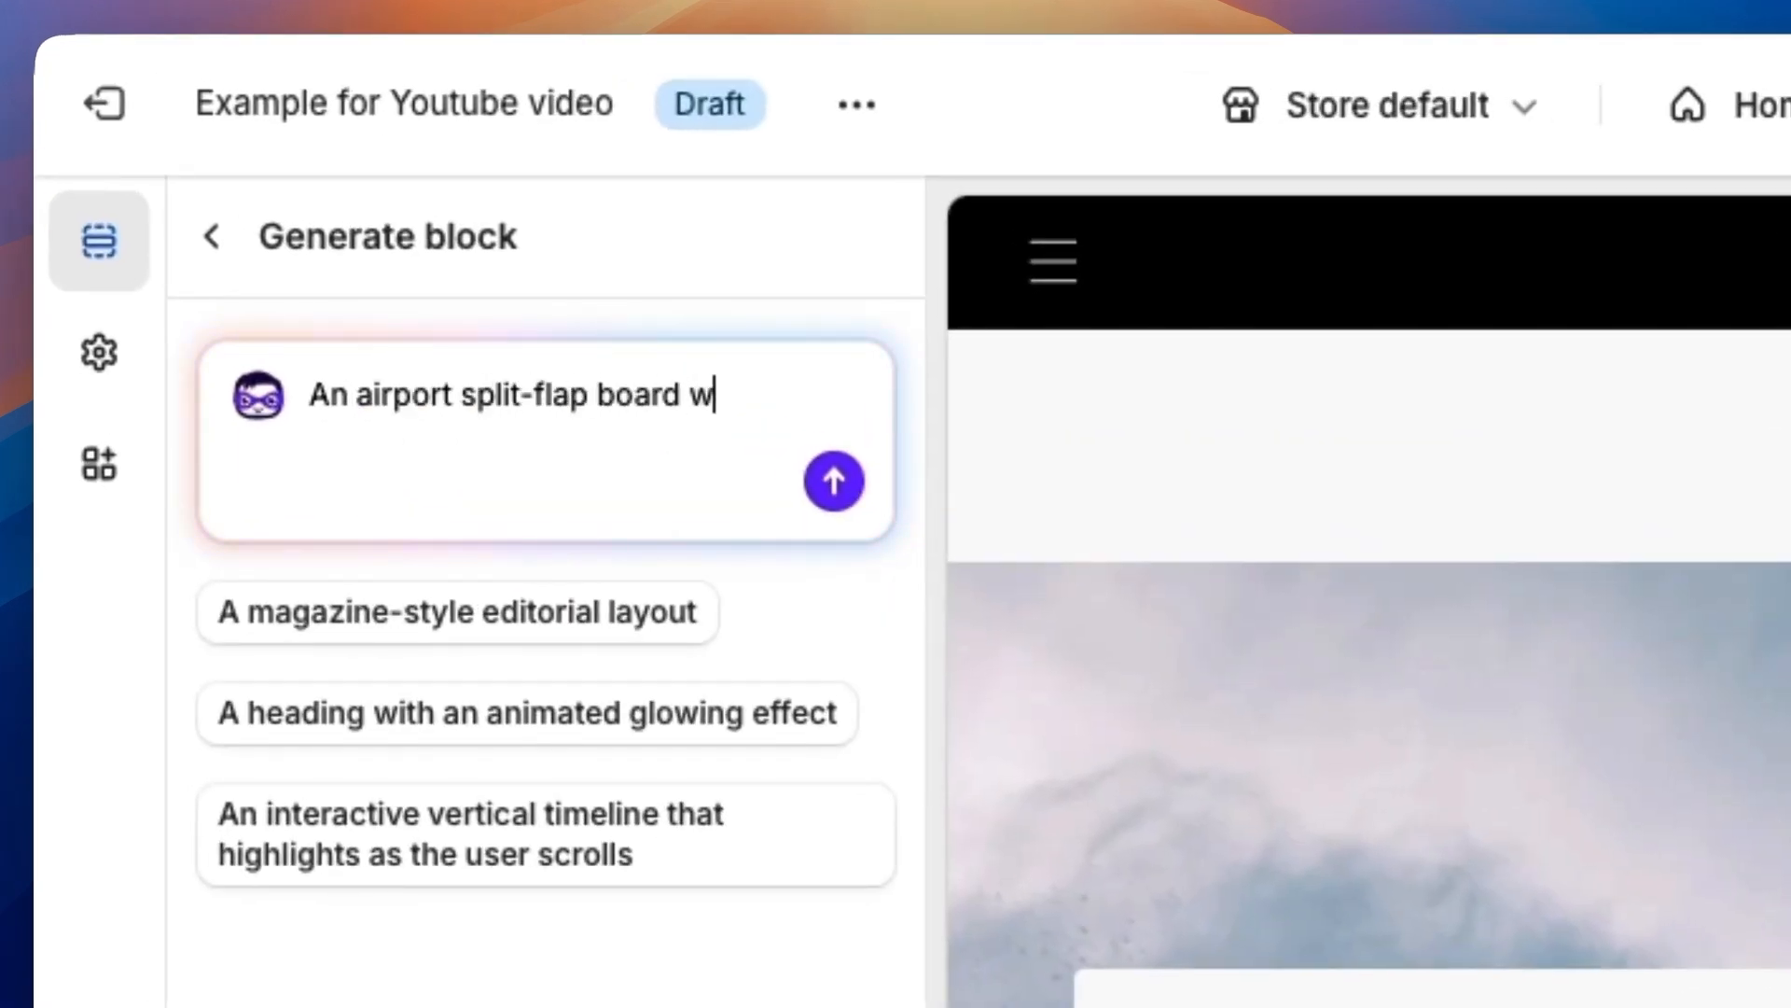
{"action": "type", "text": "here each letter animate to appear"}
{"action": "left_click", "coordinate": [834, 521]}
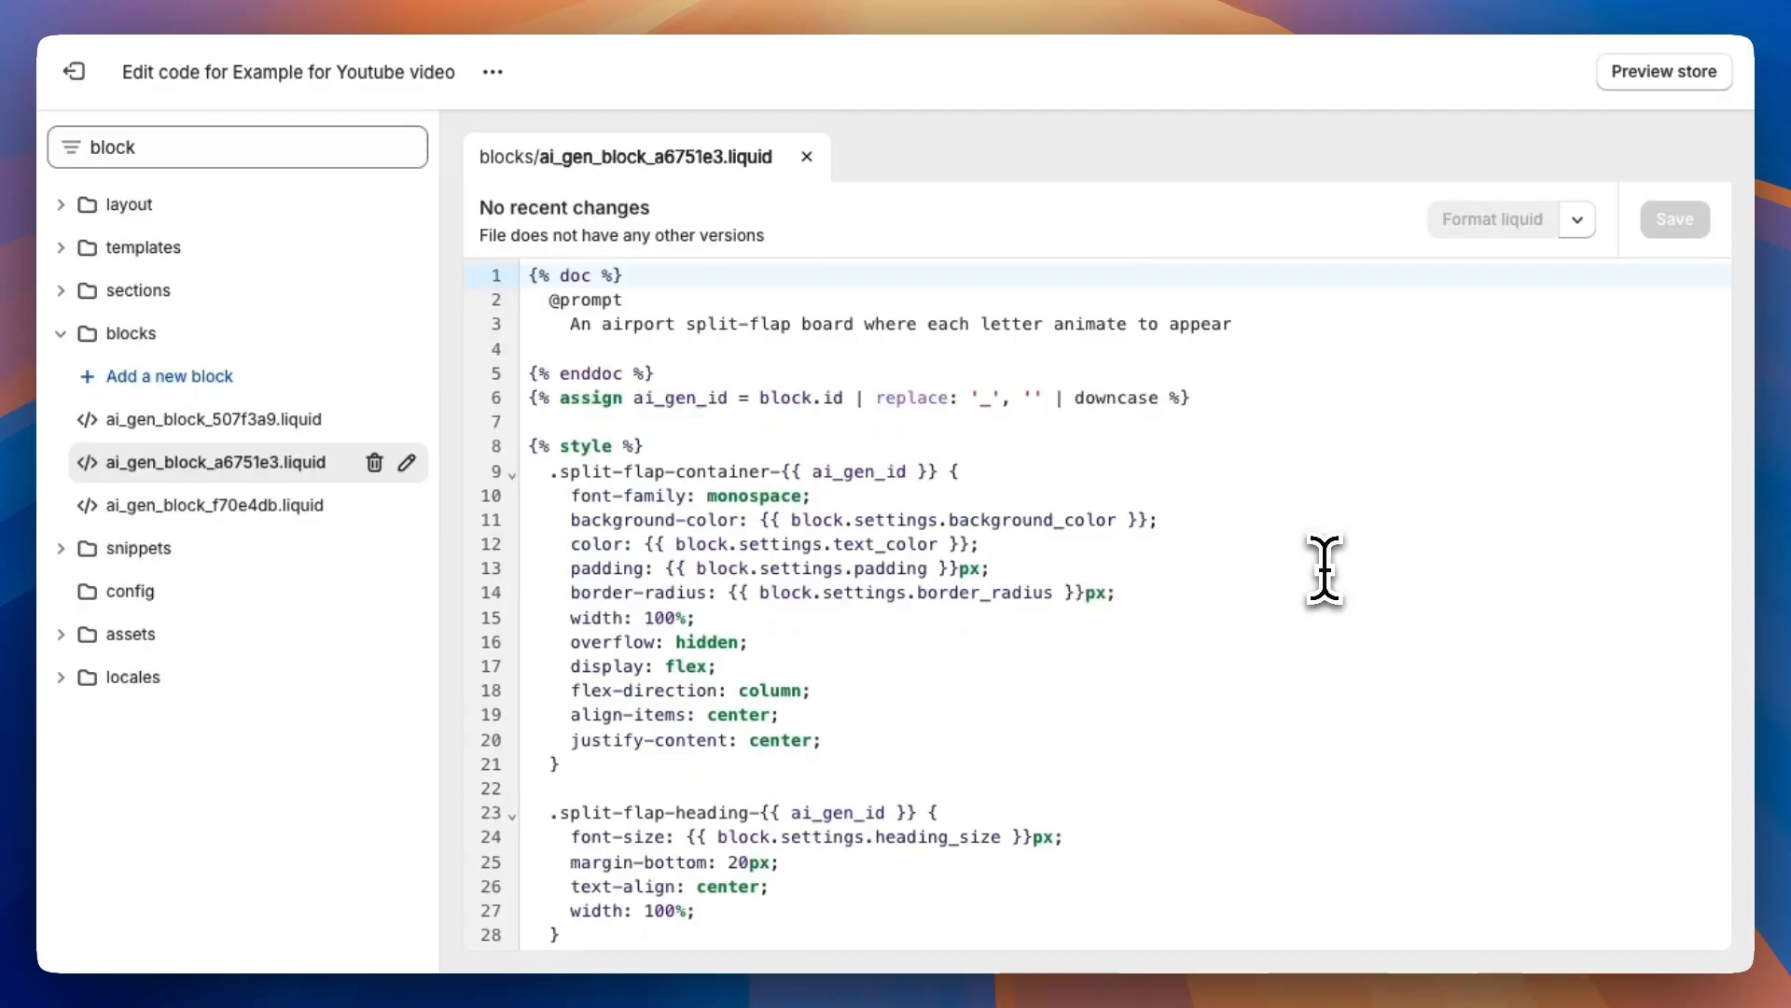
Examine the prompt, styles, markup, script and schema in the generated split-flap block file ai_gen_block_a6751e3.liquid
{"action": "left_click", "coordinate": [1323, 567]}
{"action": "left_click_drag", "start_coordinate": [752, 373], "coordinate": [519, 300]}
{"action": "left_click_drag", "start_coordinate": [551, 452], "coordinate": [1017, 654]}
{"action": "scroll", "coordinate": [1017, 522], "scroll_direction": "down", "scroll_amount": 5}
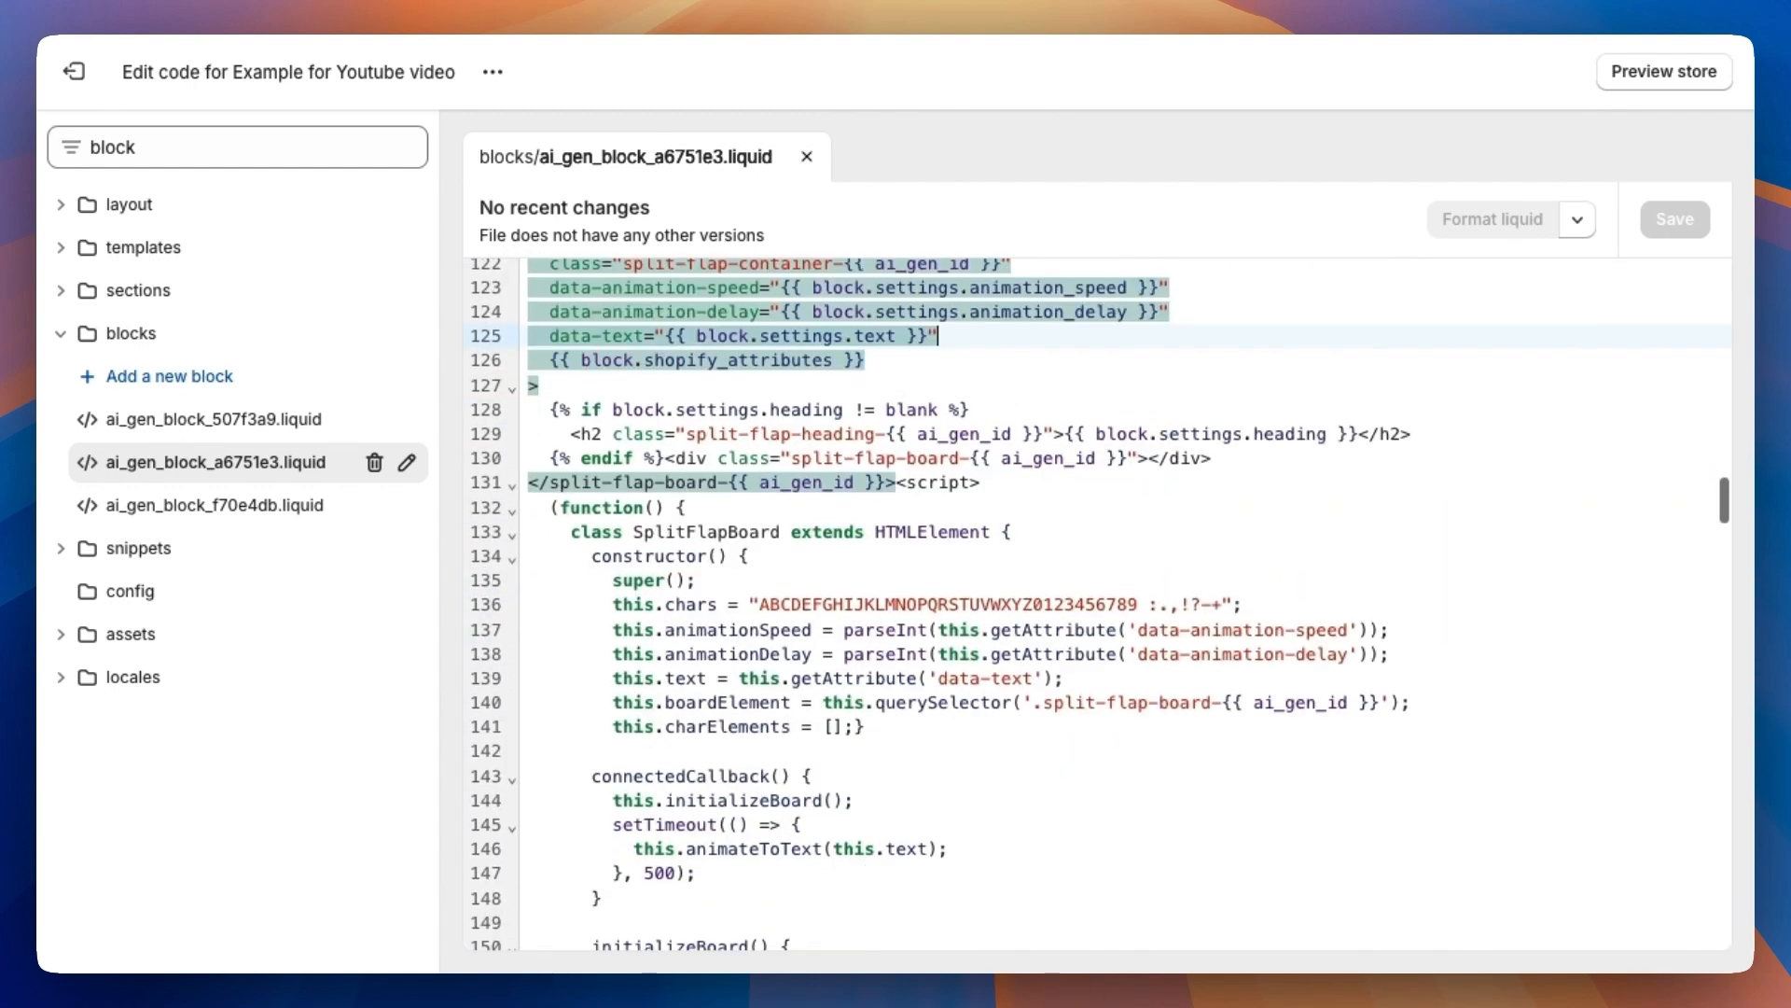
{"action": "left_click_drag", "start_coordinate": [571, 350], "coordinate": [1323, 951]}
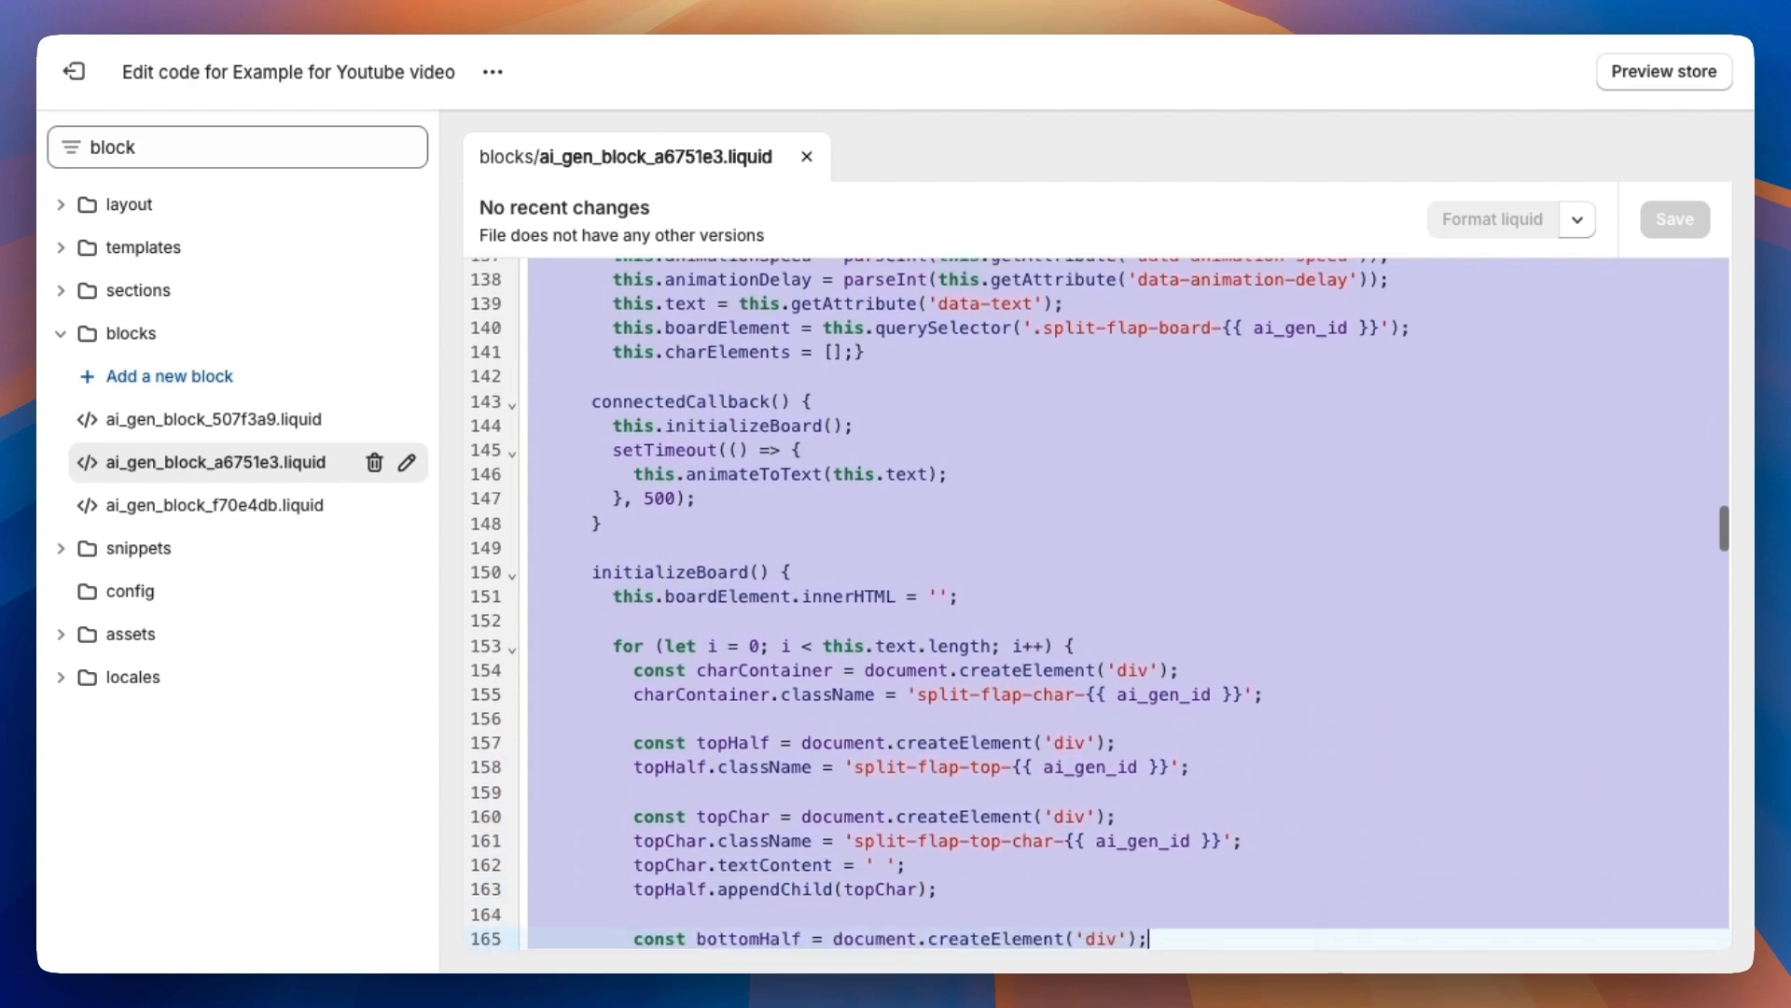
{"action": "scroll", "coordinate": [1155, 796], "scroll_direction": "down", "scroll_amount": 20}
{"action": "scroll", "coordinate": [1030, 718], "scroll_direction": "up", "scroll_amount": 2}
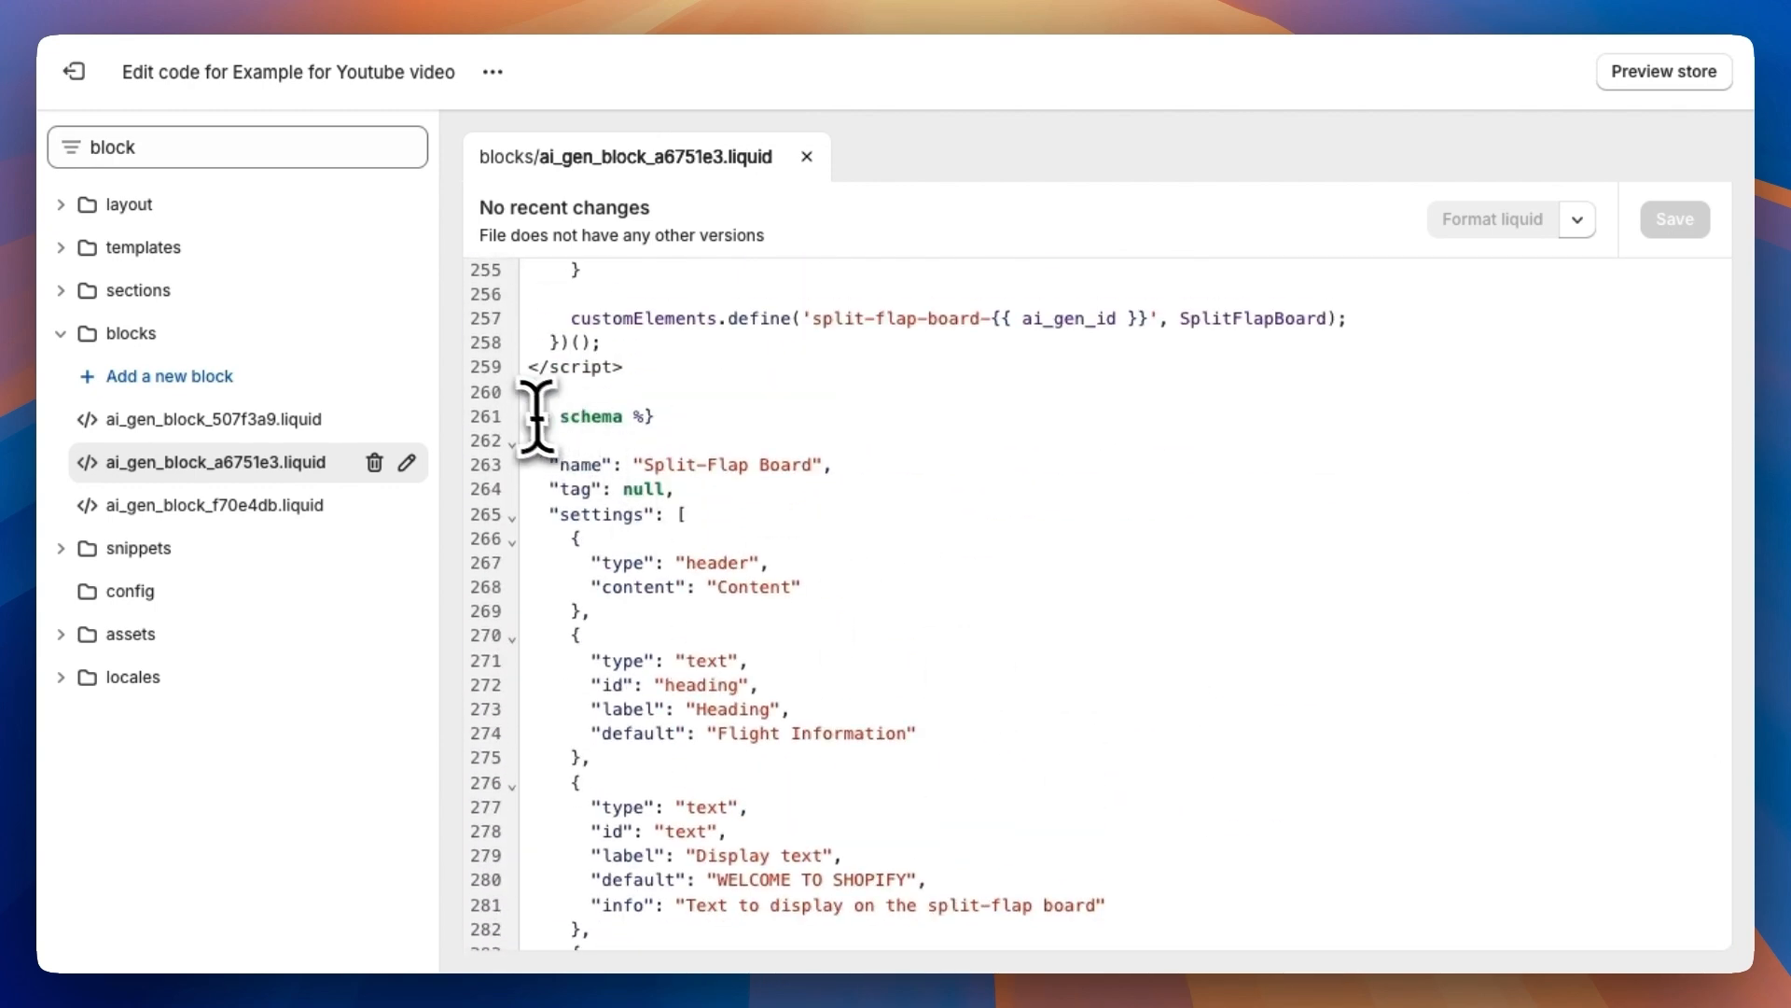
{"action": "left_click_drag", "start_coordinate": [530, 411], "coordinate": [1204, 752]}
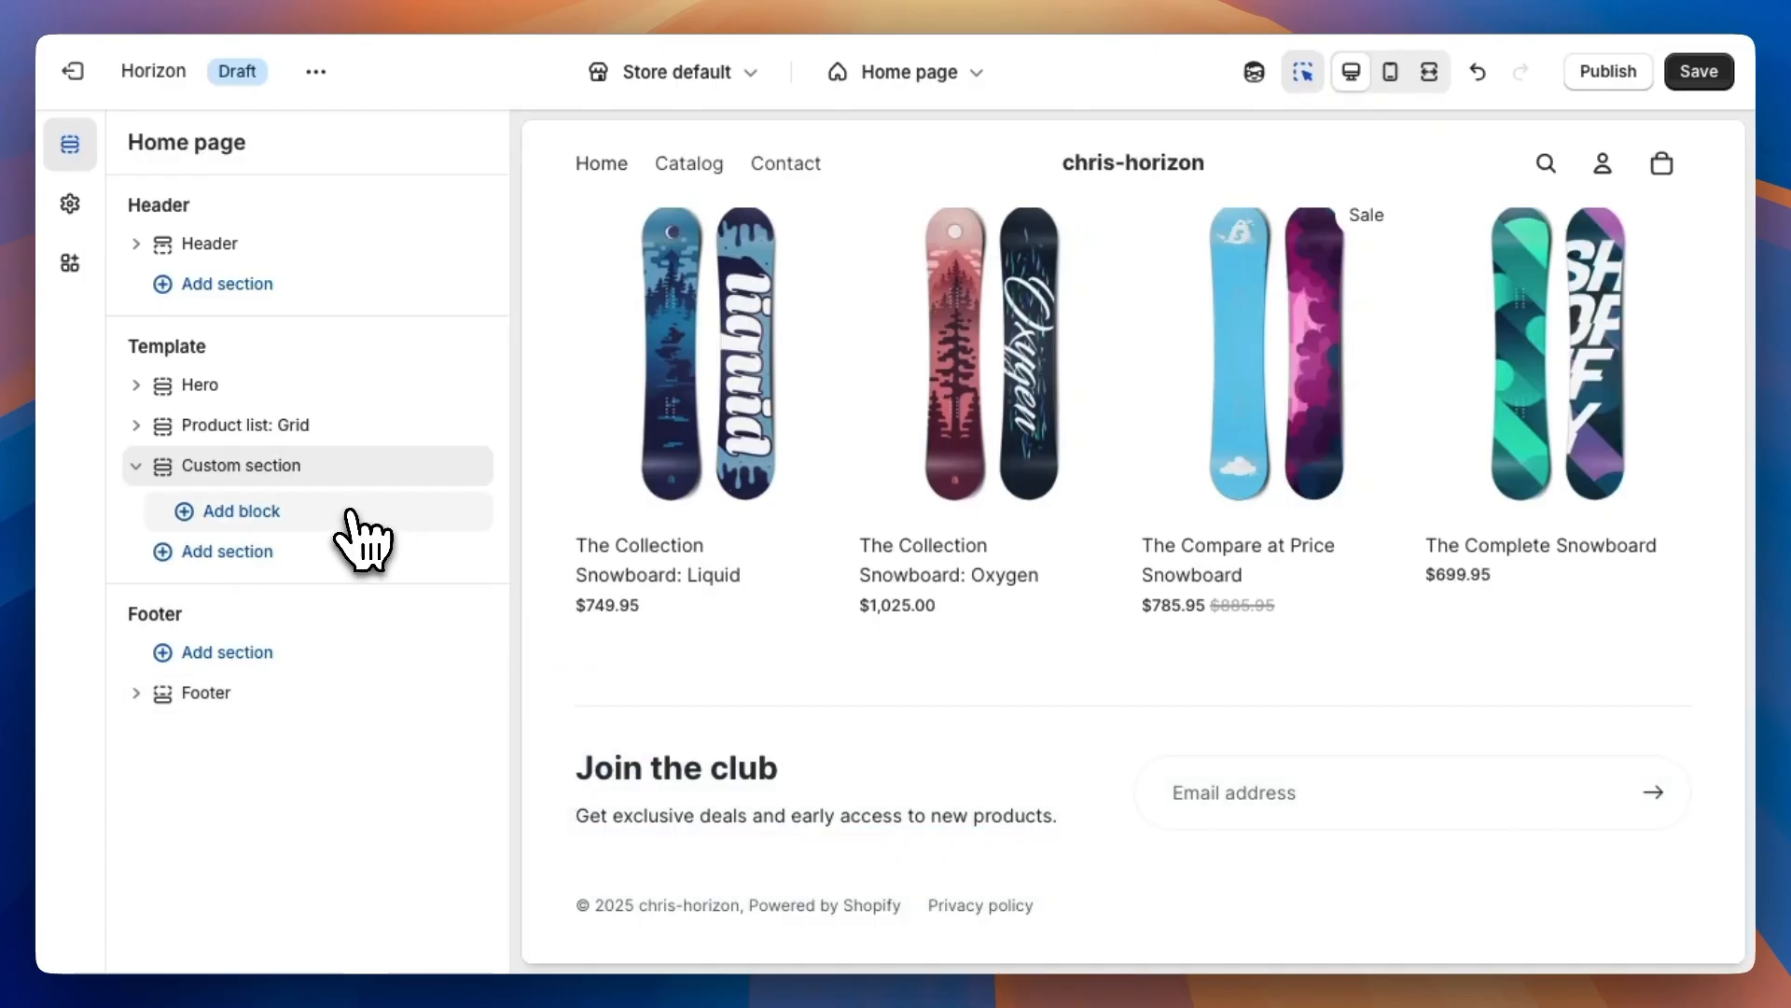
Add an Accordion block from the Layout group to the Custom section of the Horizon theme's home page
{"action": "left_click", "coordinate": [350, 513]}
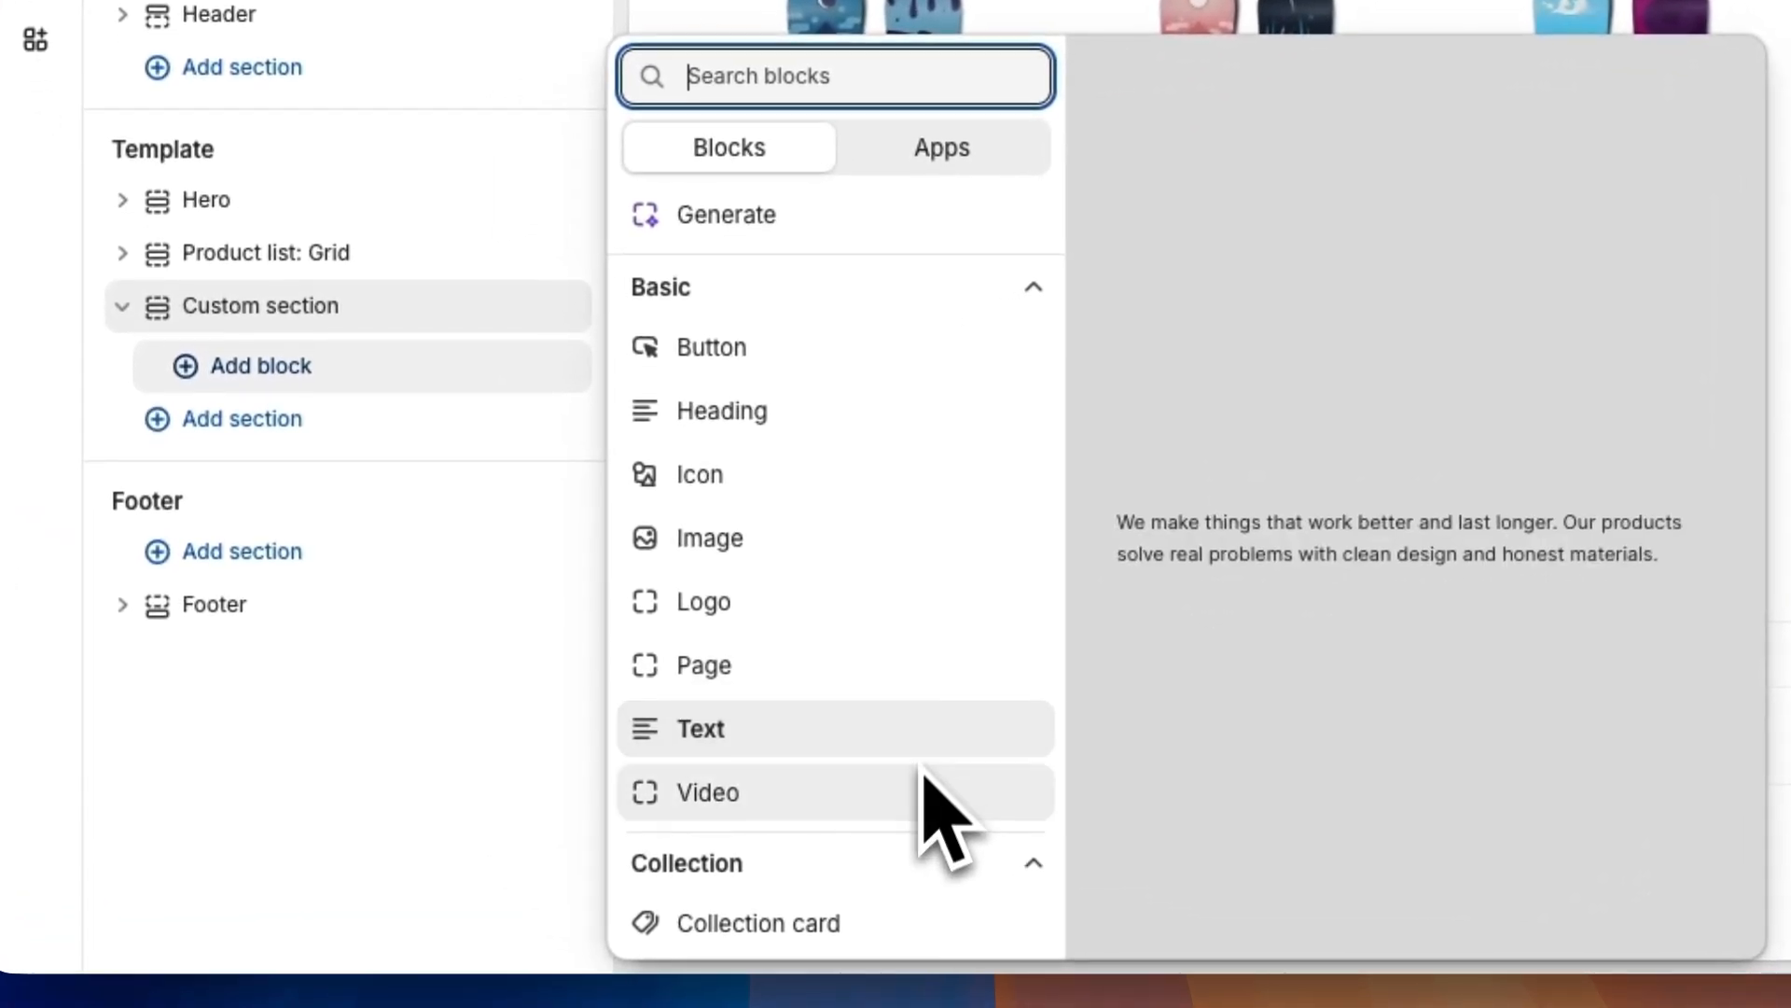
{"action": "scroll", "coordinate": [920, 821], "scroll_direction": "down", "scroll_amount": 5}
{"action": "scroll", "coordinate": [847, 732], "scroll_direction": "down", "scroll_amount": 1}
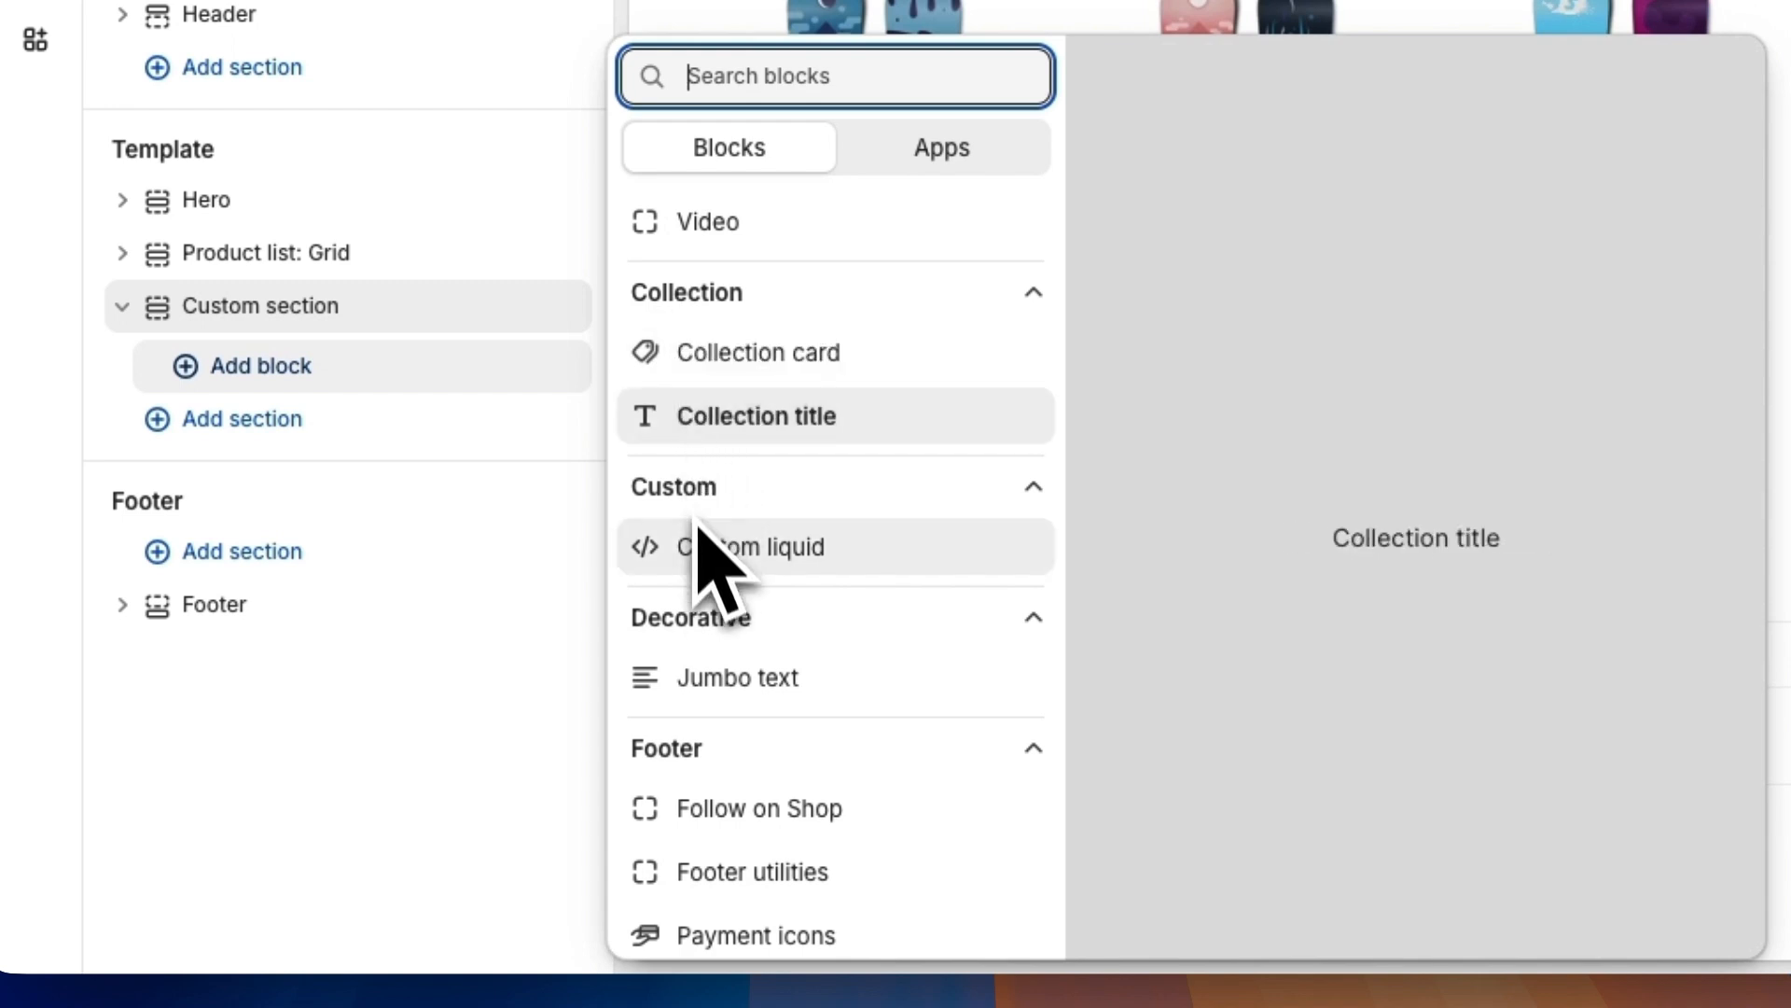
{"action": "scroll", "coordinate": [728, 704], "scroll_direction": "down", "scroll_amount": 9}
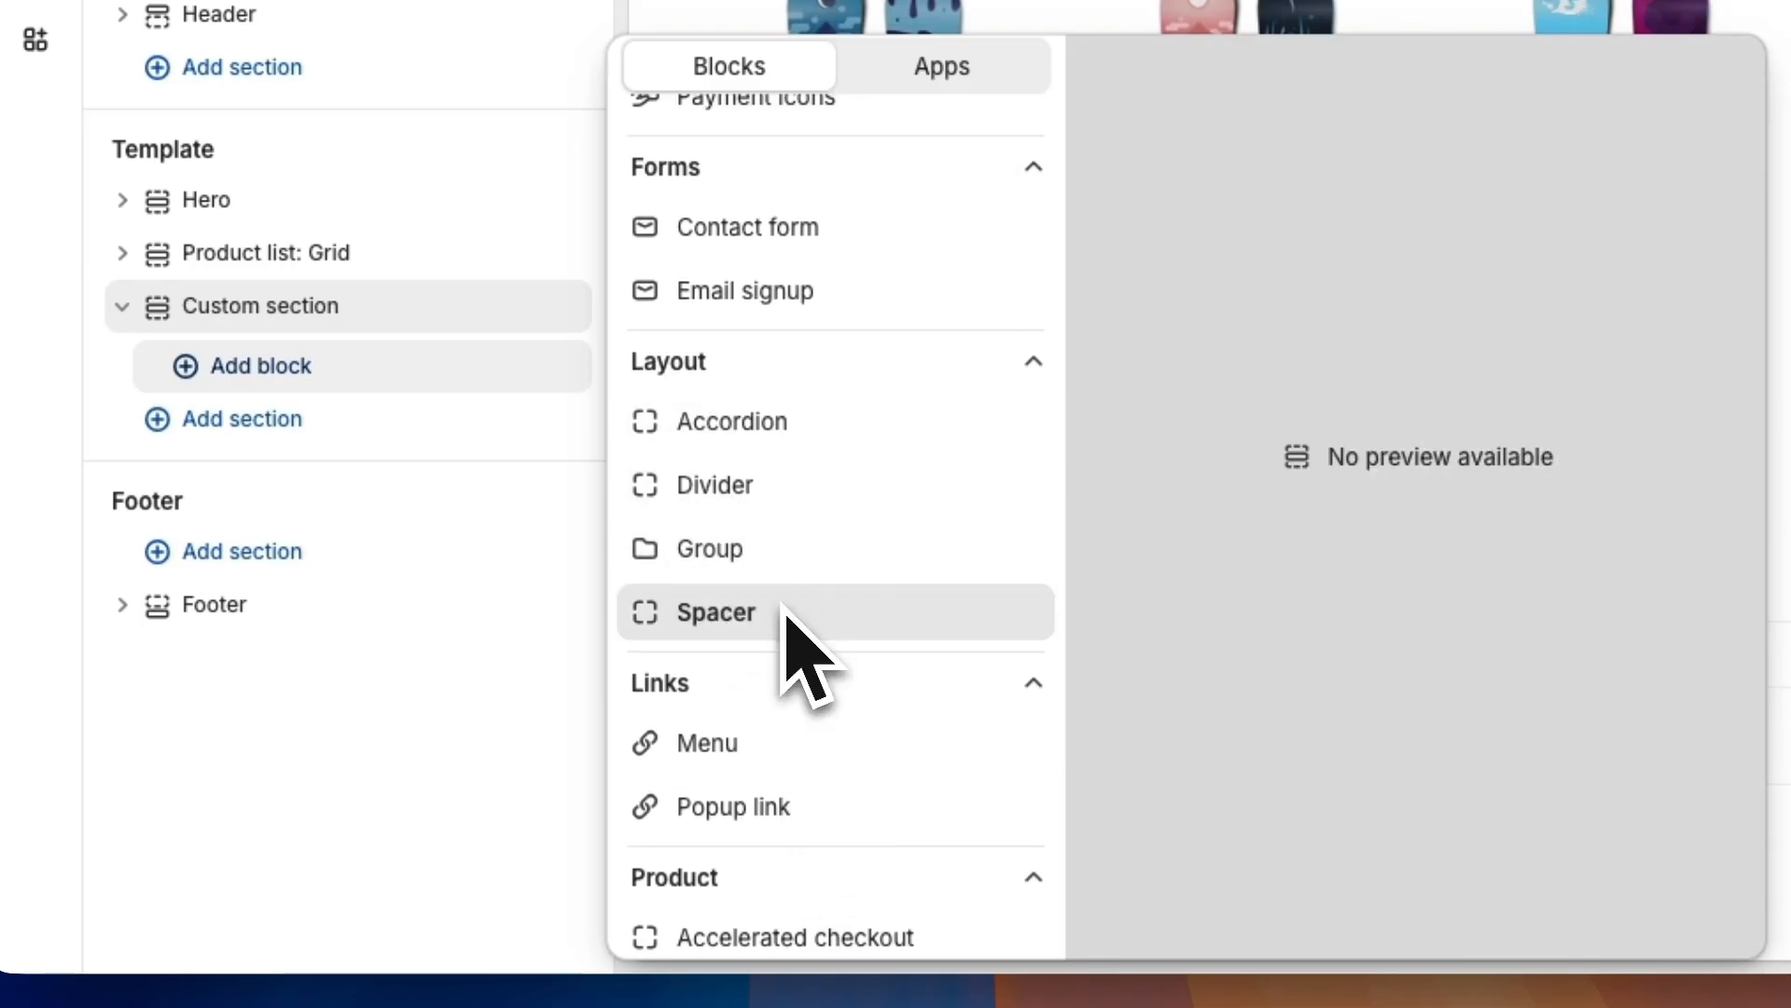
{"action": "left_click", "coordinate": [793, 424]}
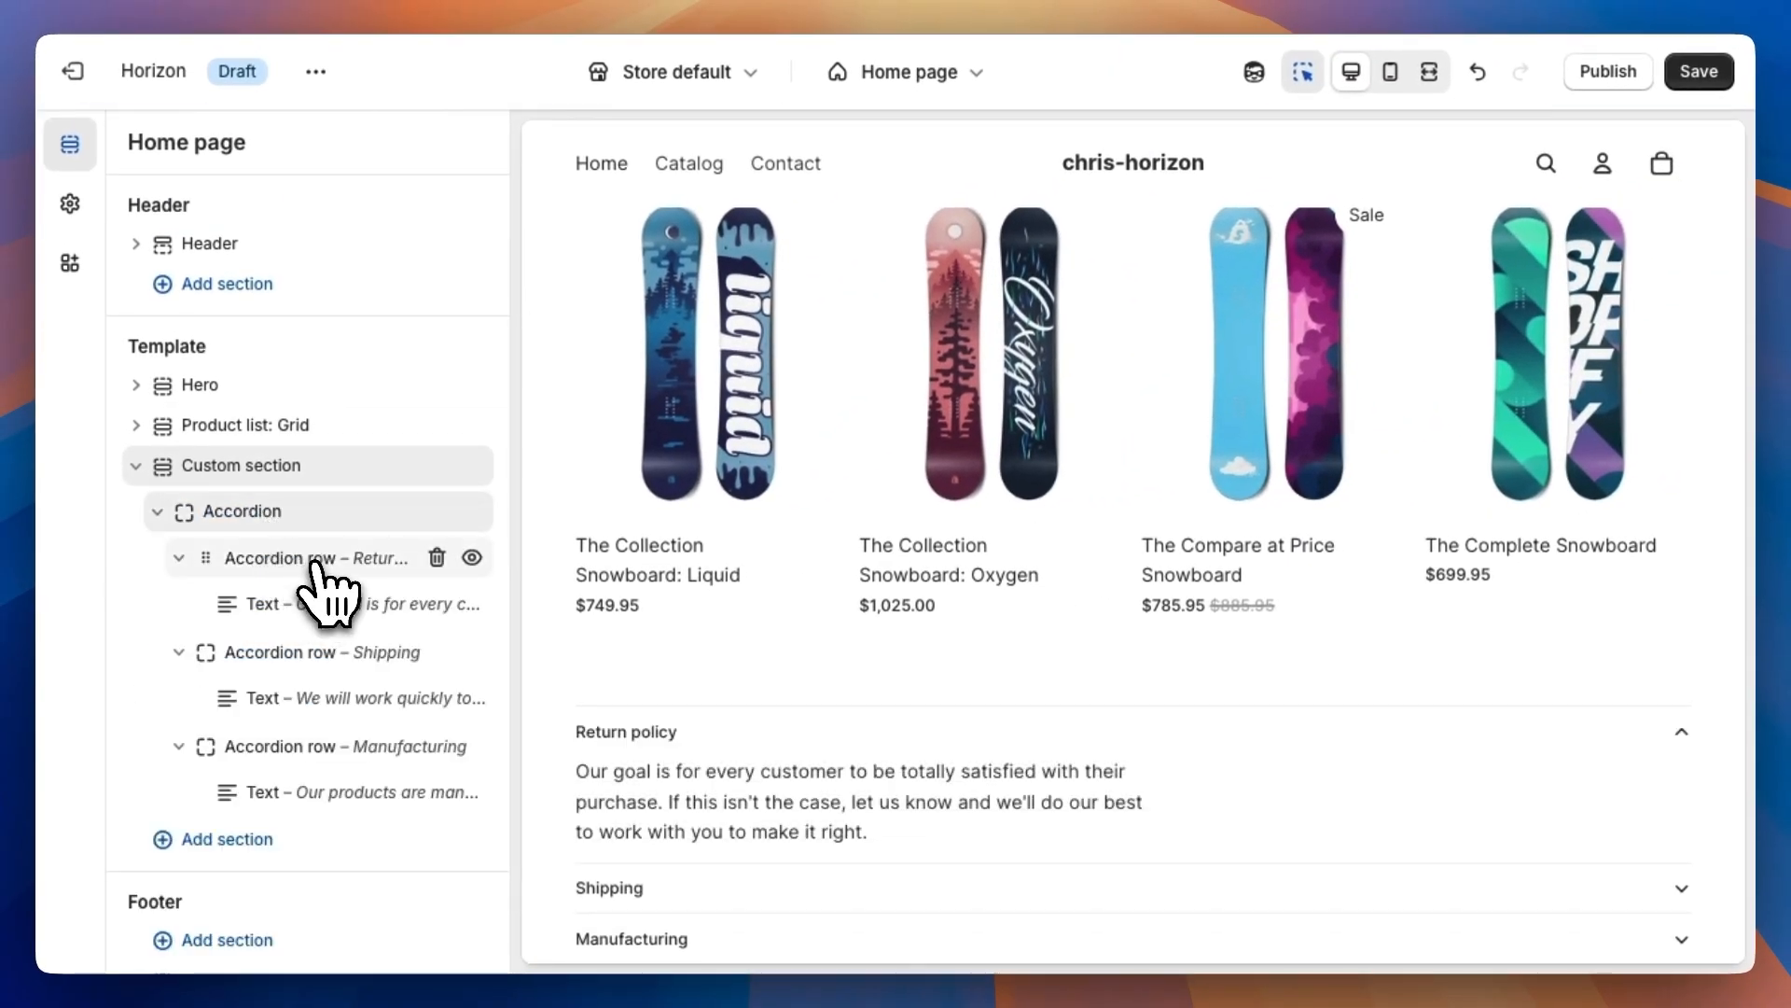
View the Return policy accordion row's settings and the rows' nested text blocks, and collapse the Accordion block
{"action": "left_click", "coordinate": [313, 560]}
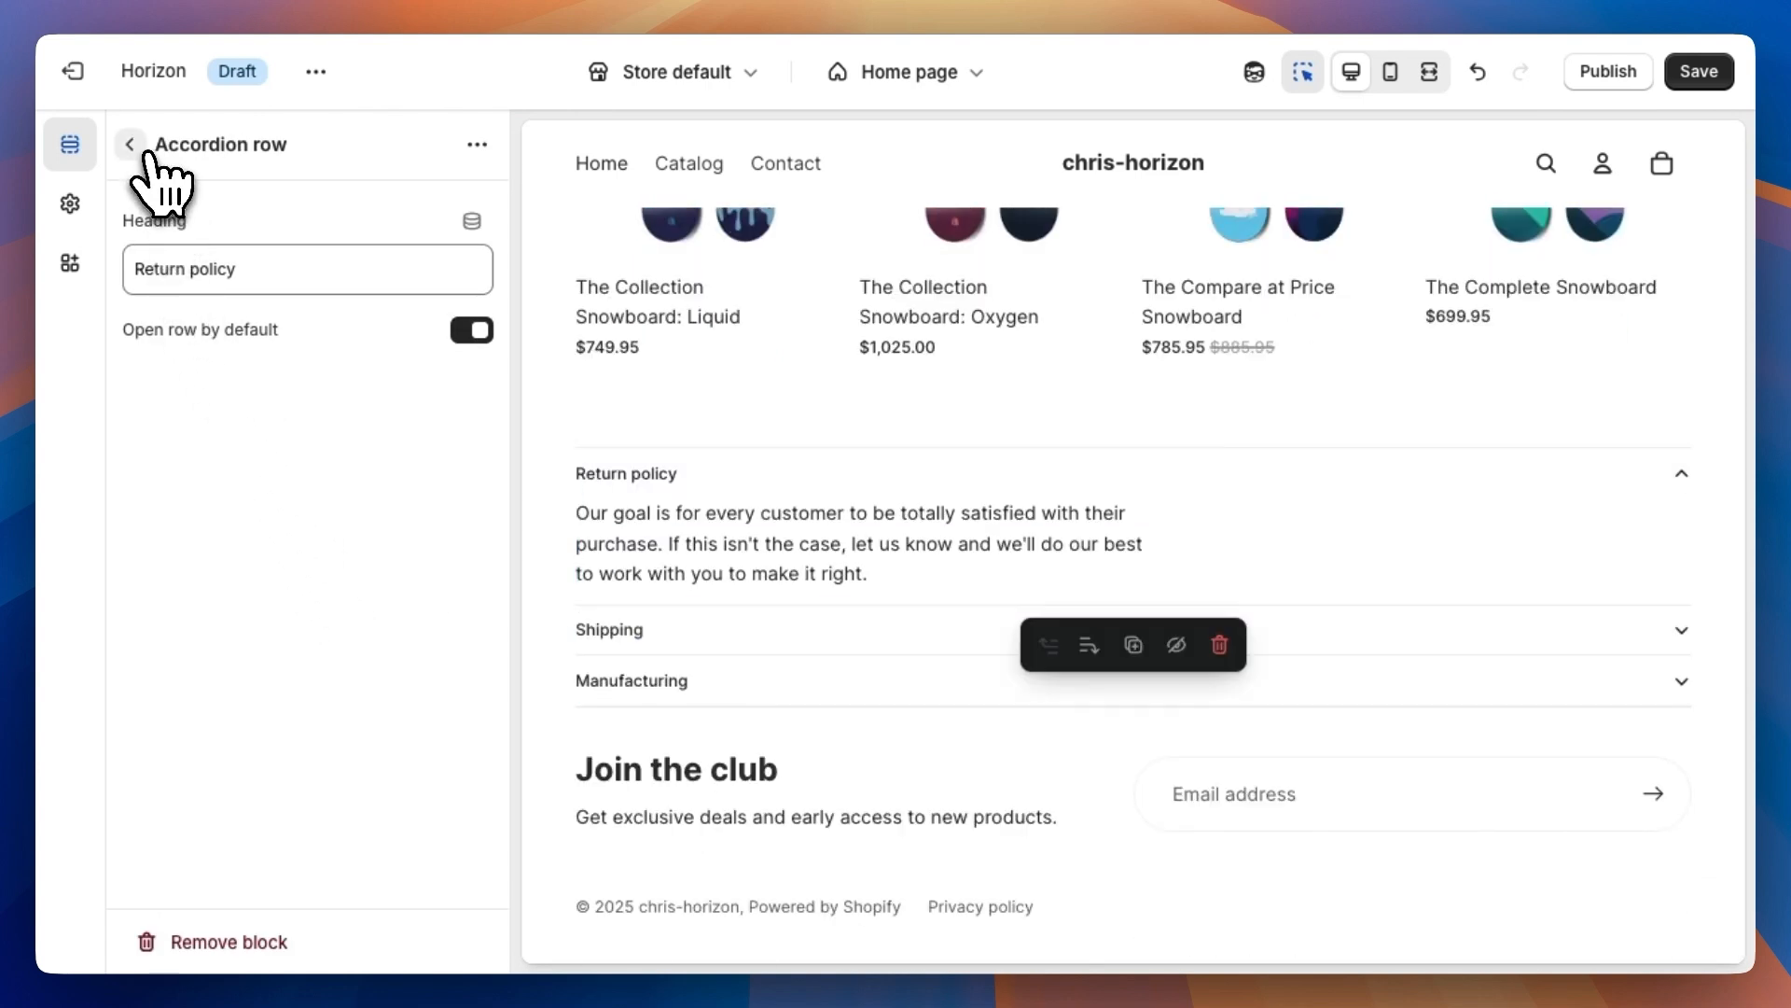
{"action": "left_click", "coordinate": [130, 143]}
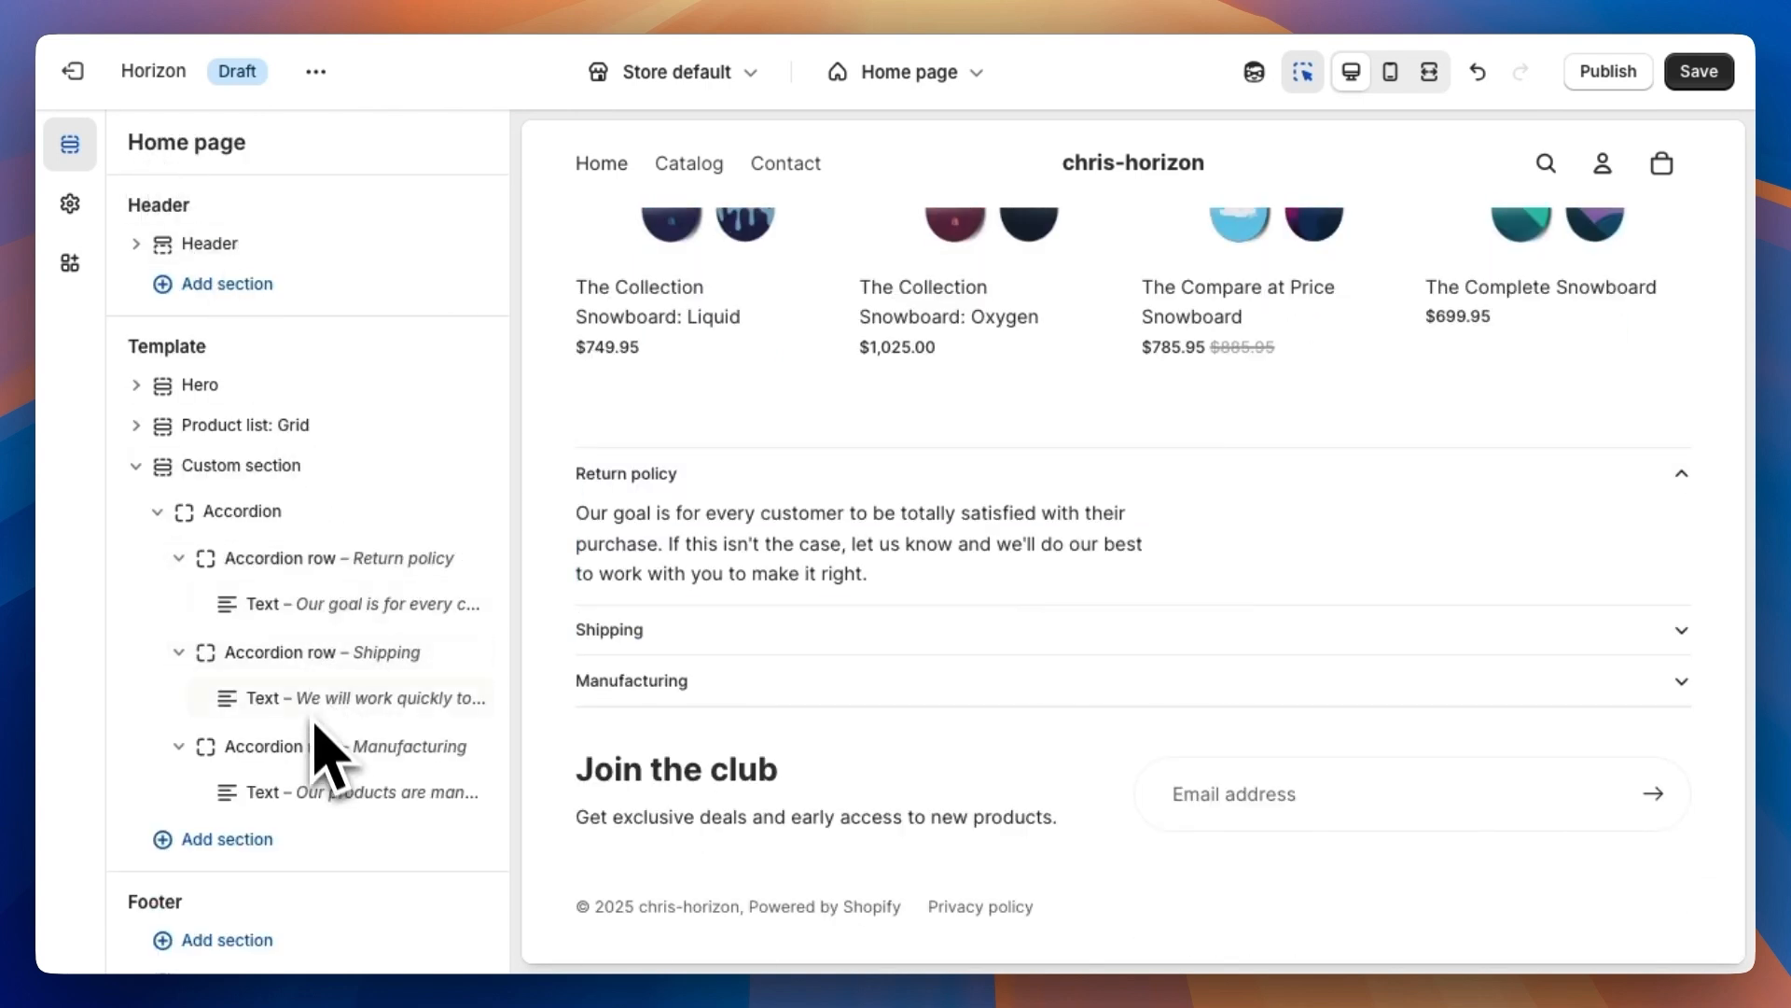
{"action": "scroll", "coordinate": [296, 643], "scroll_direction": "down", "scroll_amount": 1}
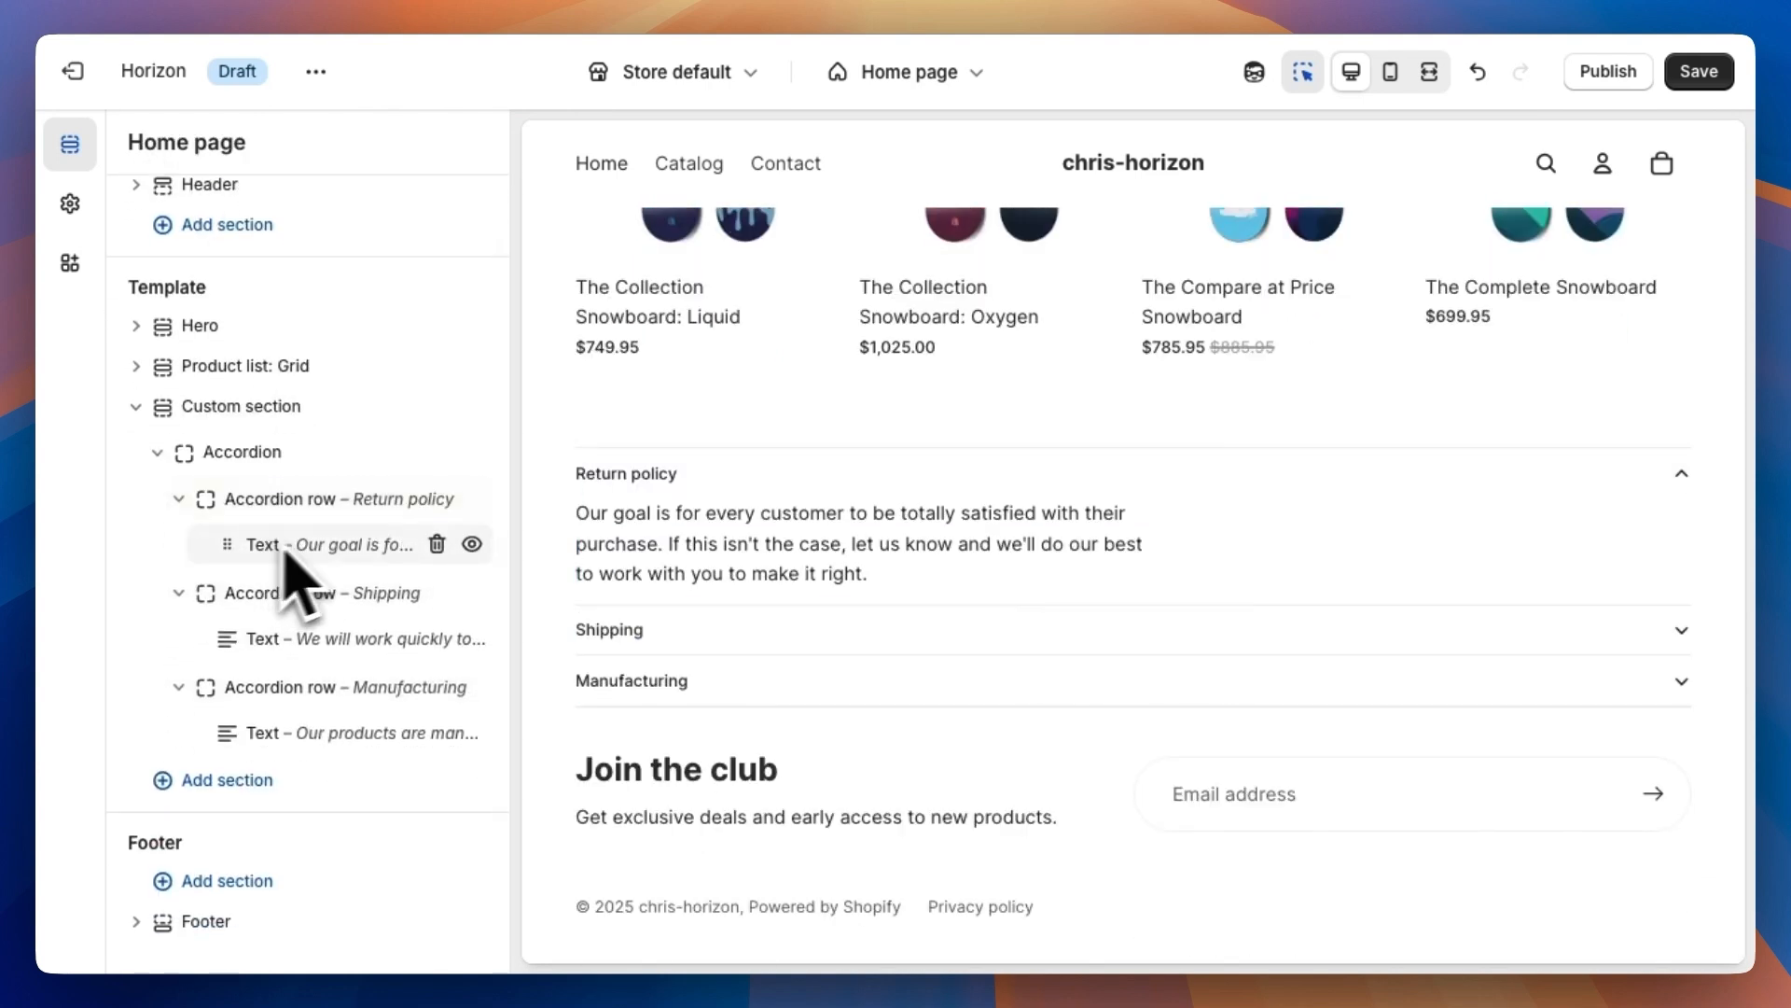
{"action": "left_click", "coordinate": [157, 453]}
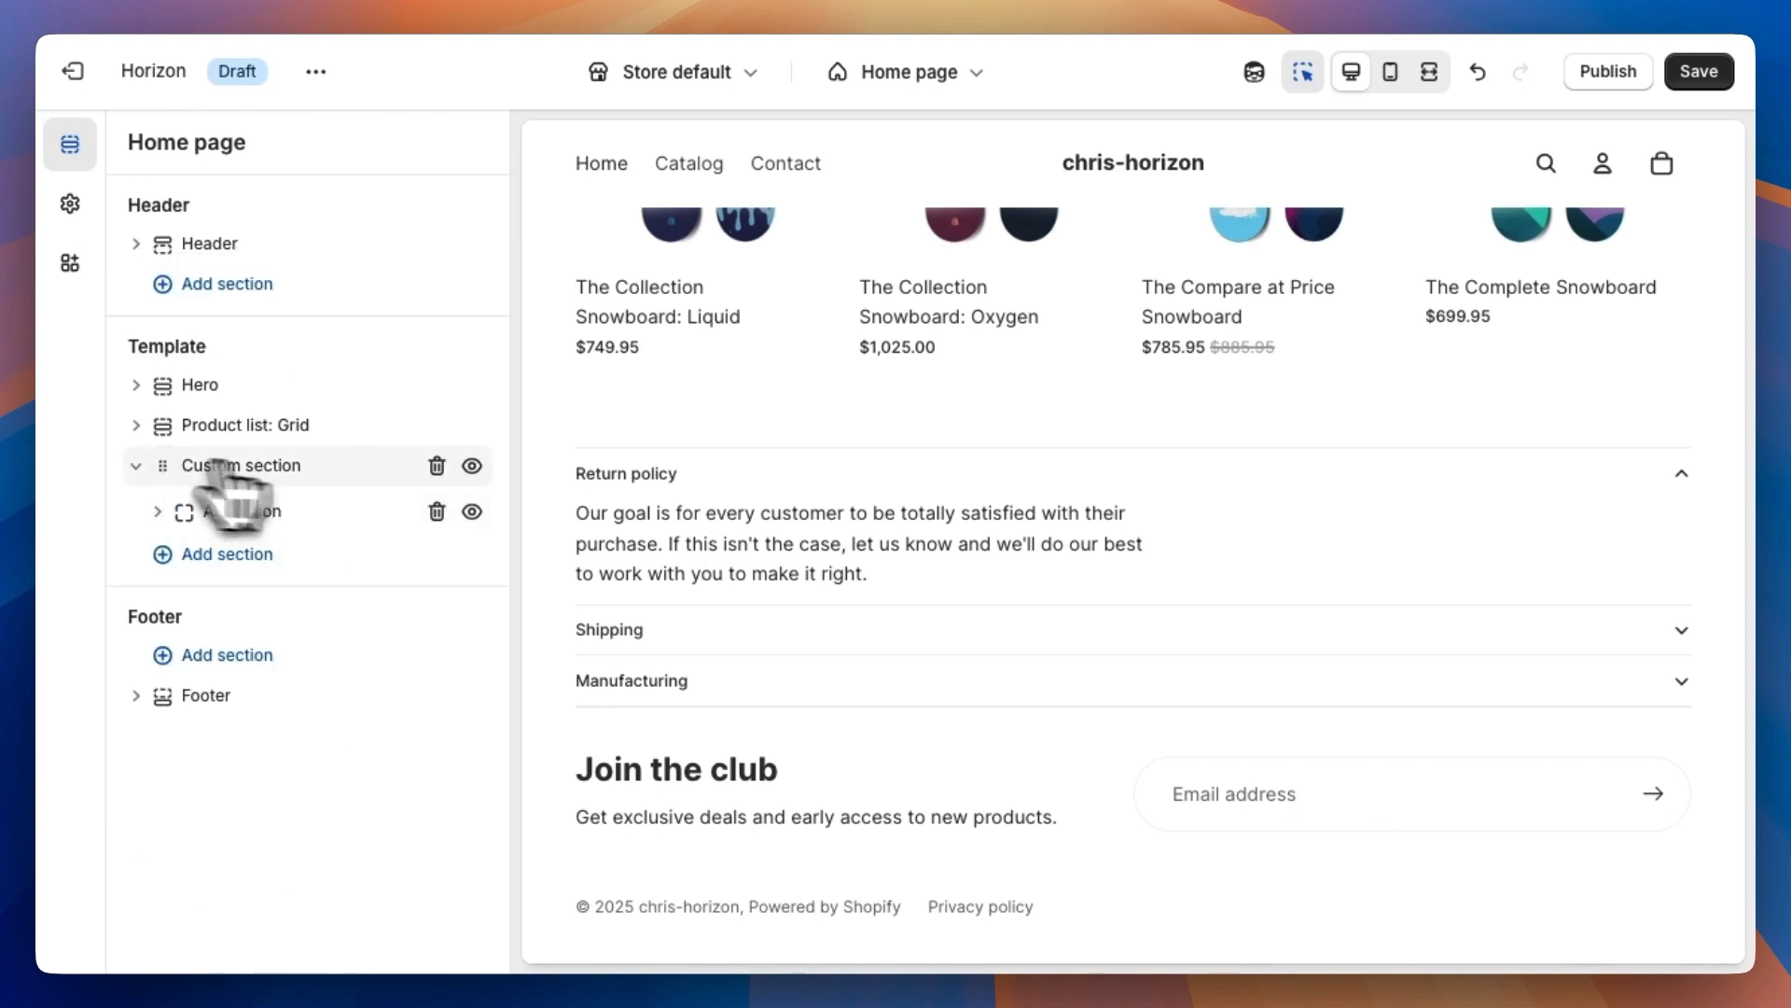
View the settings of the Hero section's text block and browse the blocks that can be inserted beneath it
{"action": "scroll", "coordinate": [860, 472], "scroll_direction": "up", "scroll_amount": 10}
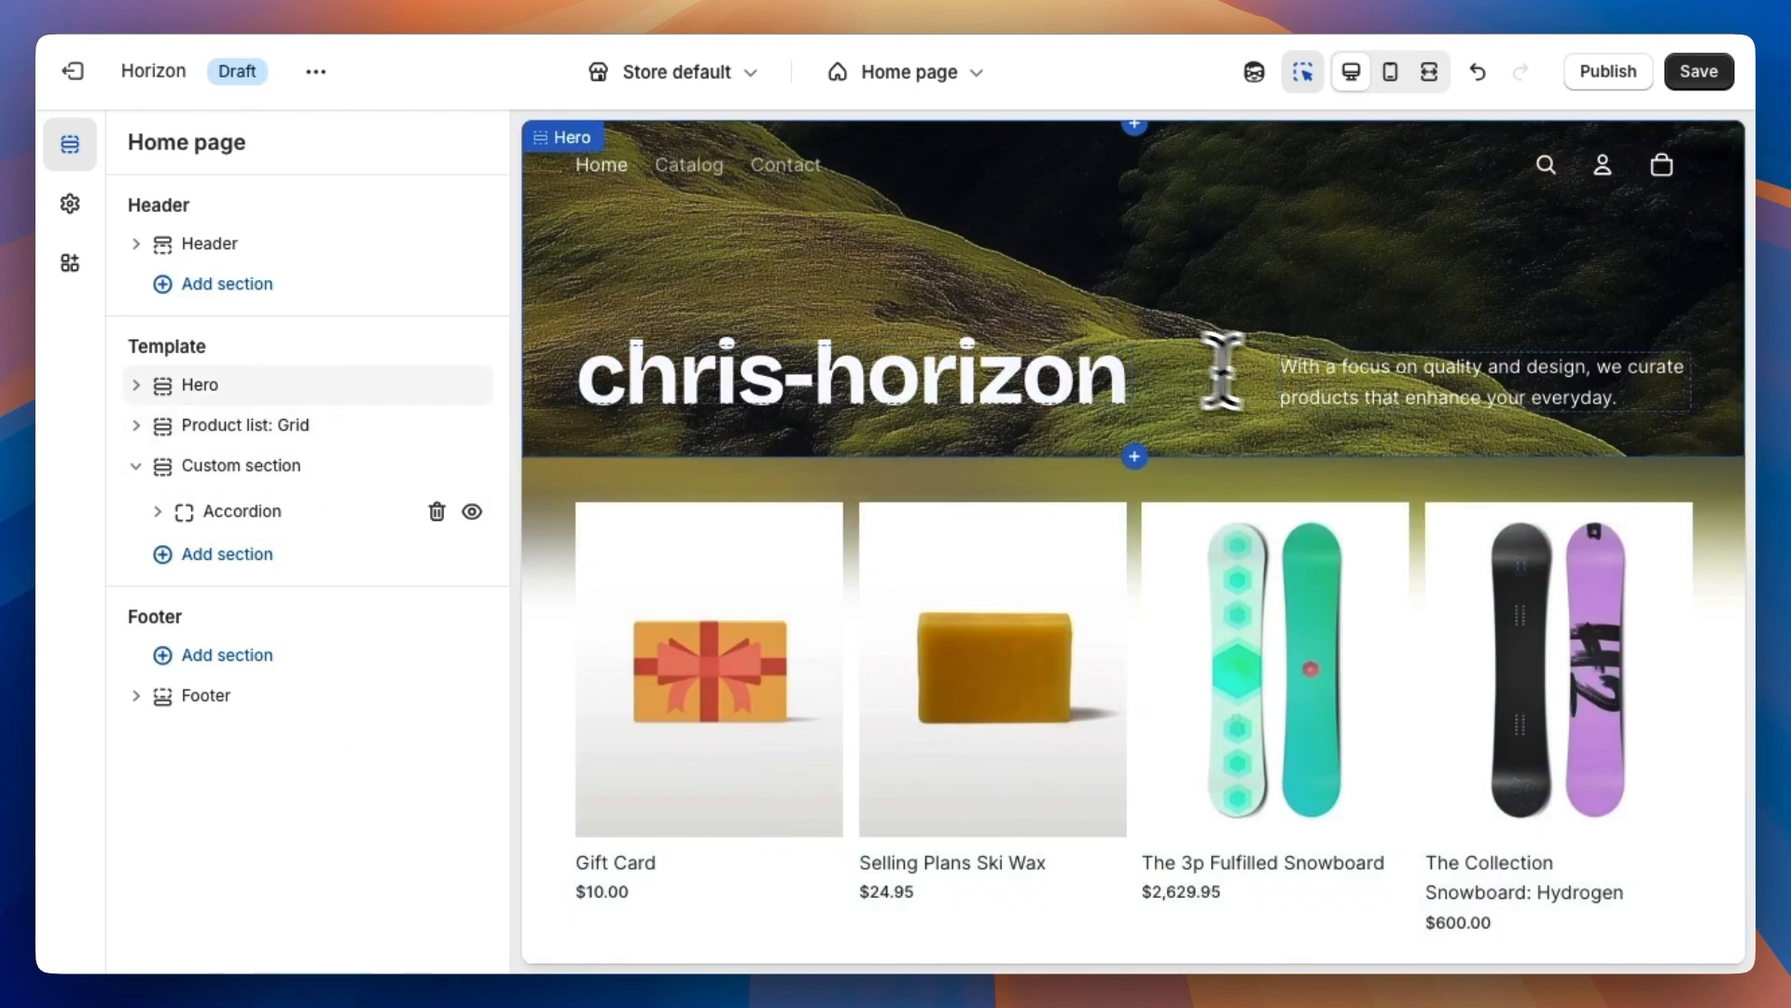
{"action": "left_click", "coordinate": [1302, 384]}
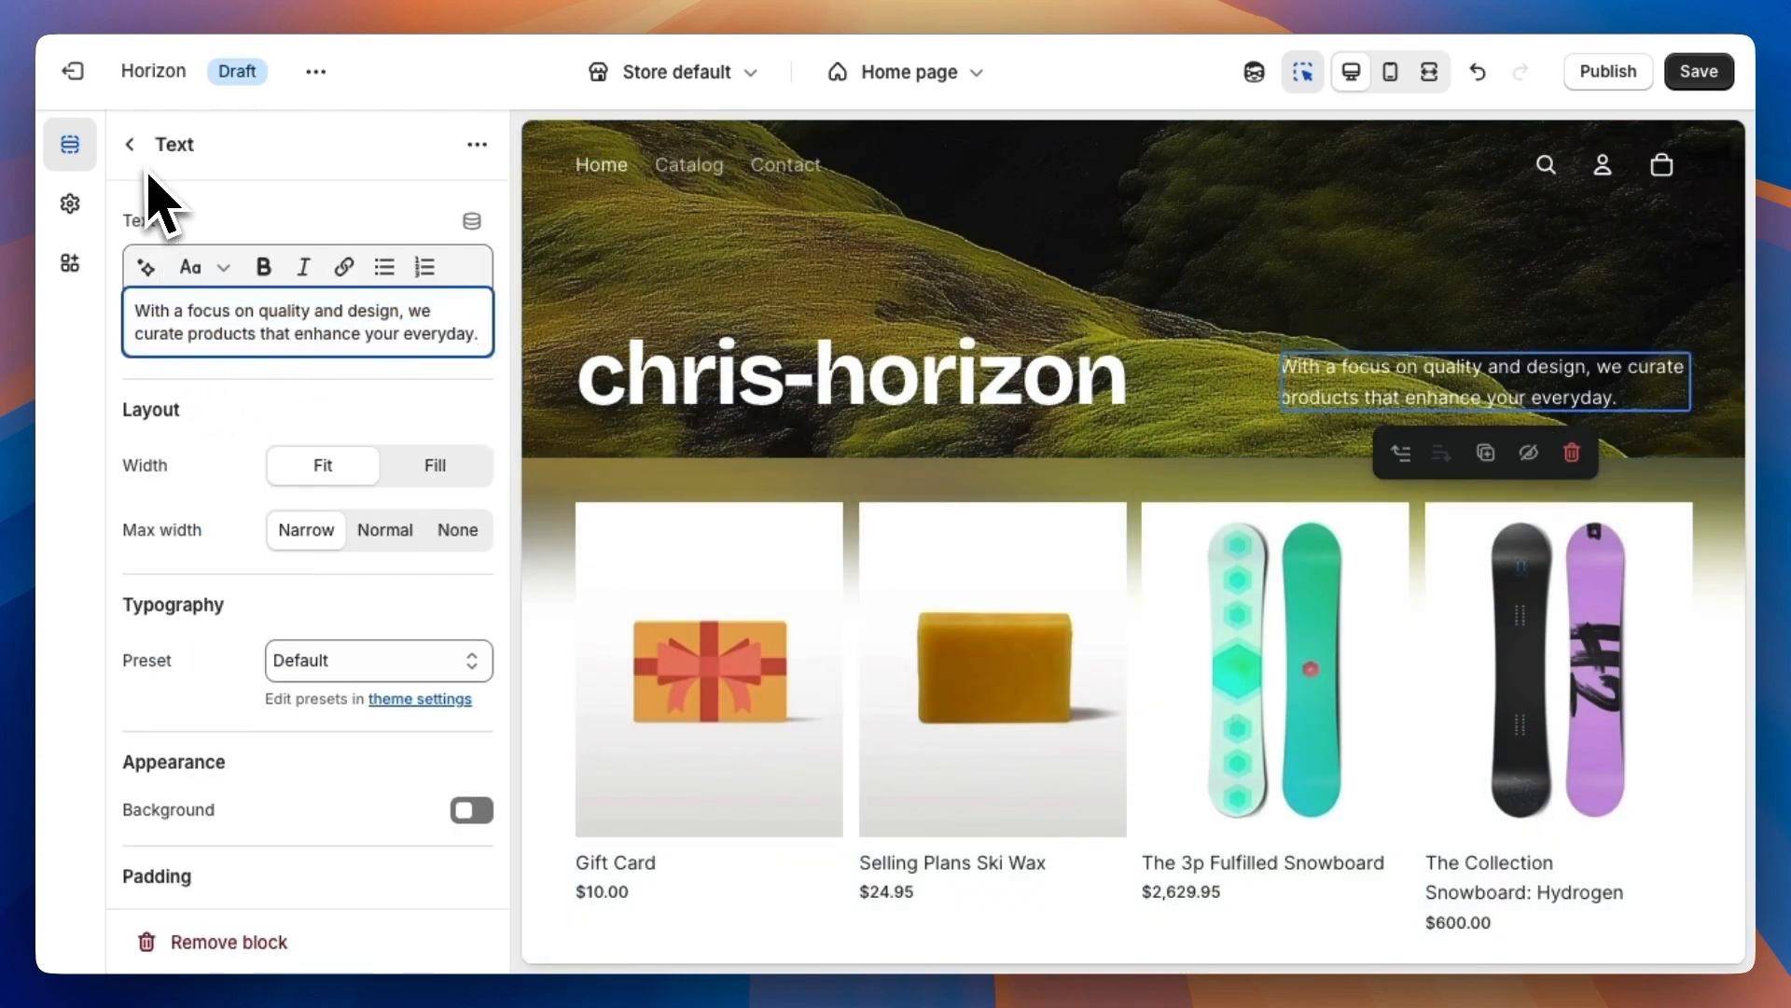
{"action": "left_click", "coordinate": [131, 147]}
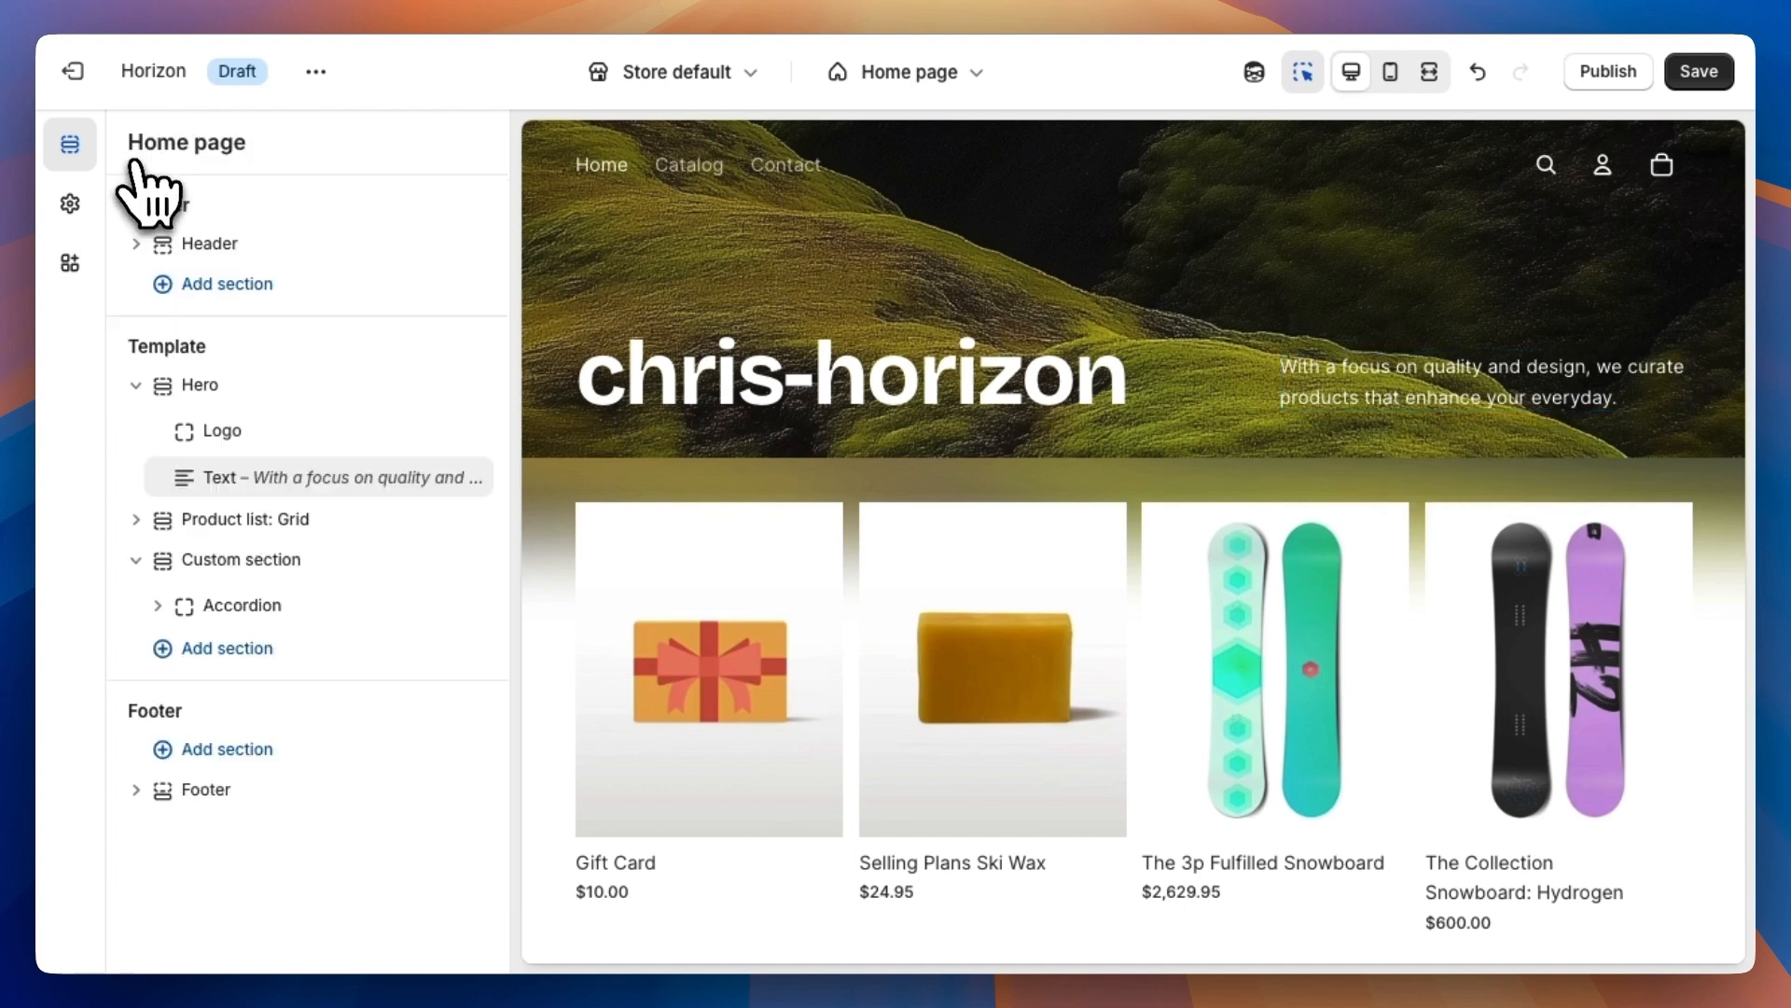
{"action": "left_click", "coordinate": [329, 499]}
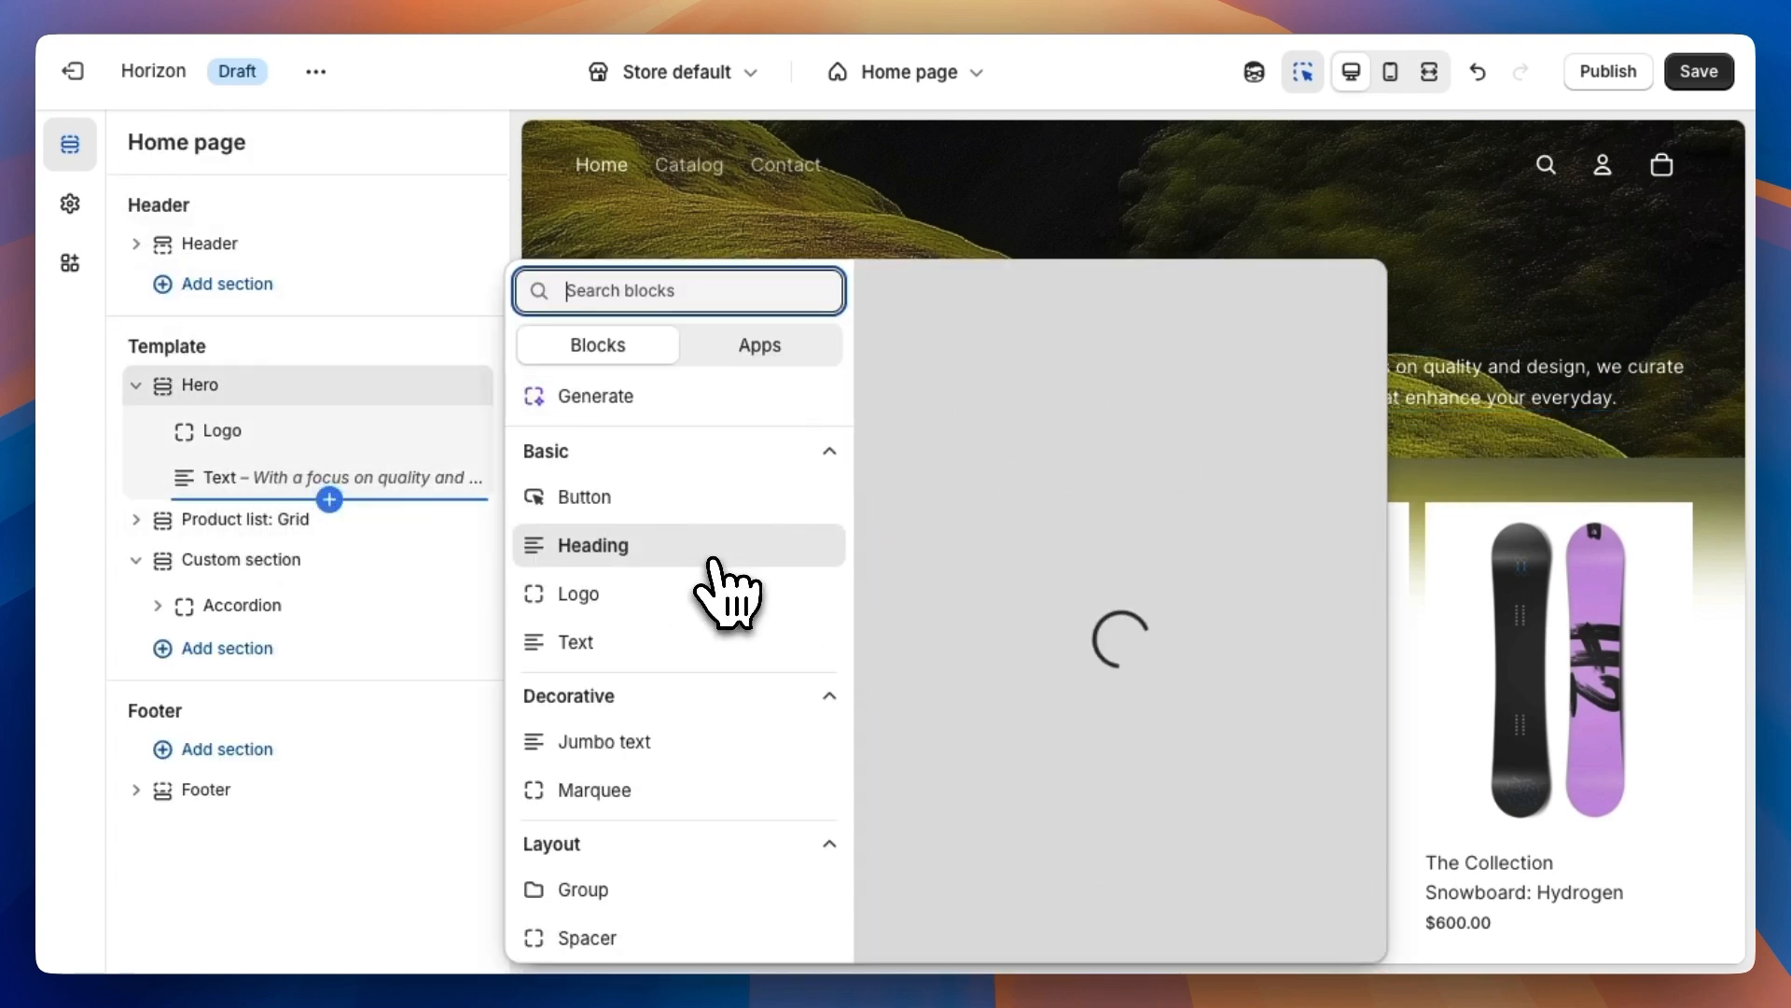
{"action": "scroll", "coordinate": [716, 561], "scroll_direction": "down", "scroll_amount": 1}
{"action": "left_click", "coordinate": [686, 879]}
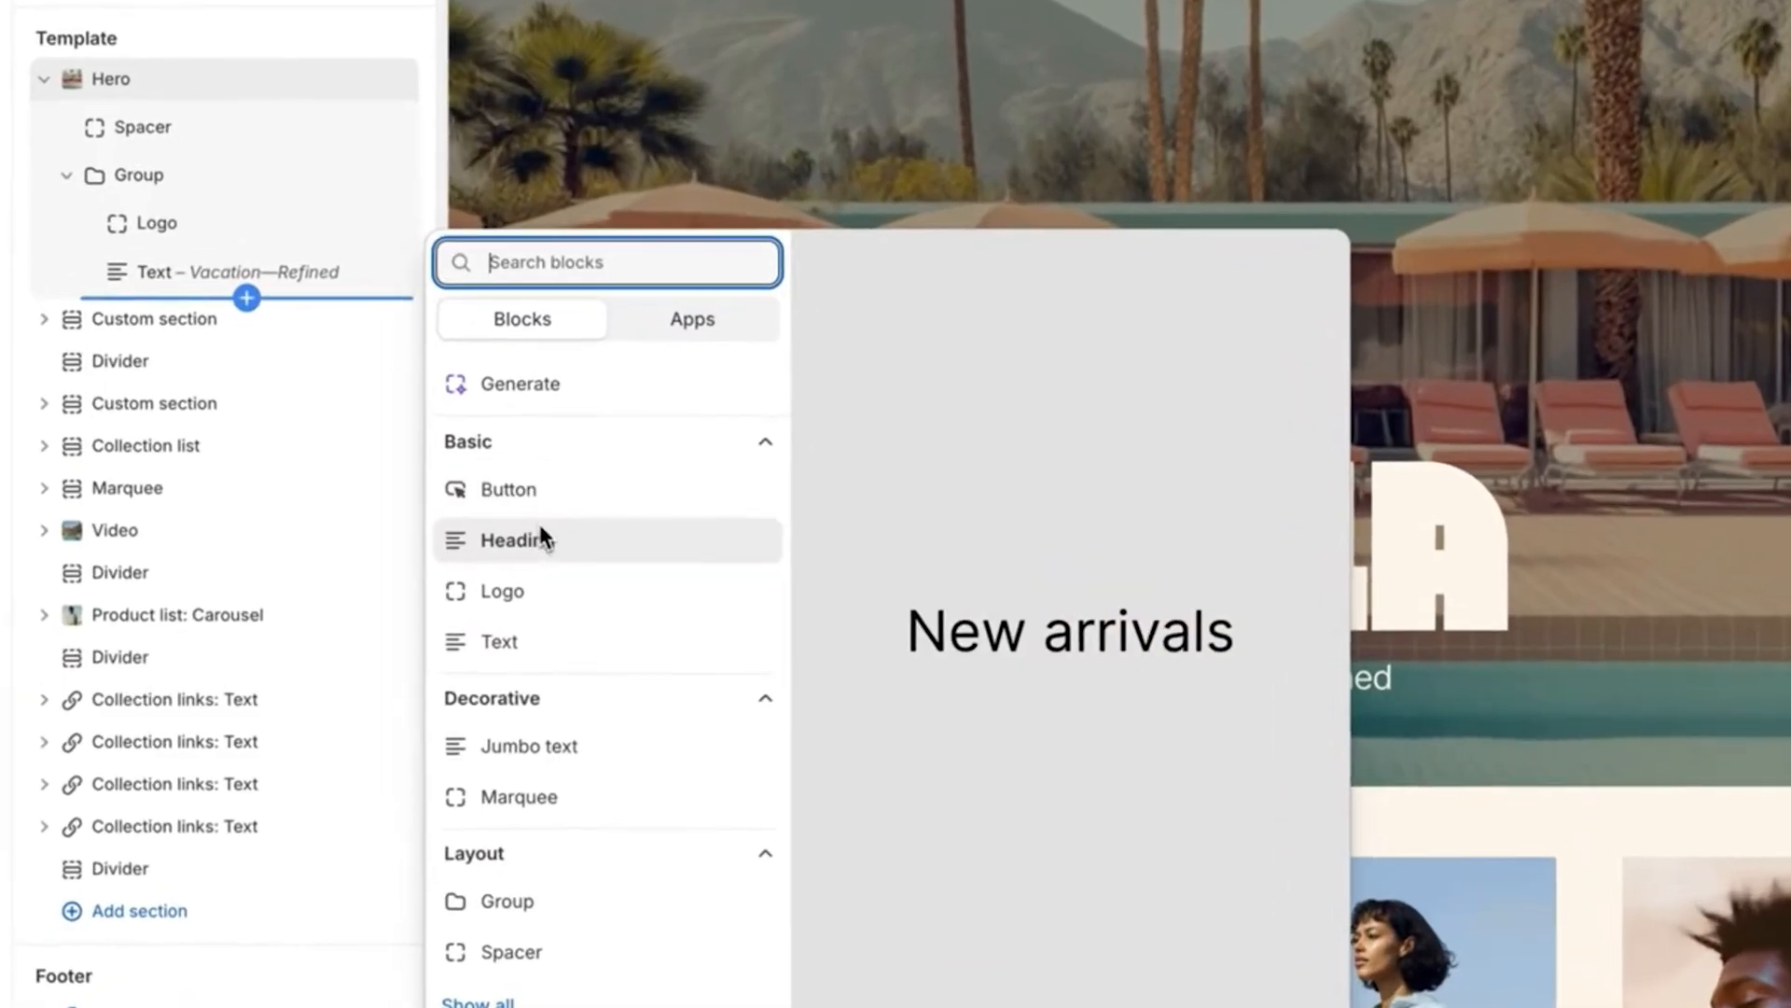
Add a Button block at the end of the Hero section and set its style to Link
{"action": "left_click", "coordinate": [530, 490]}
{"action": "left_click", "coordinate": [322, 179]}
{"action": "left_click", "coordinate": [327, 243]}
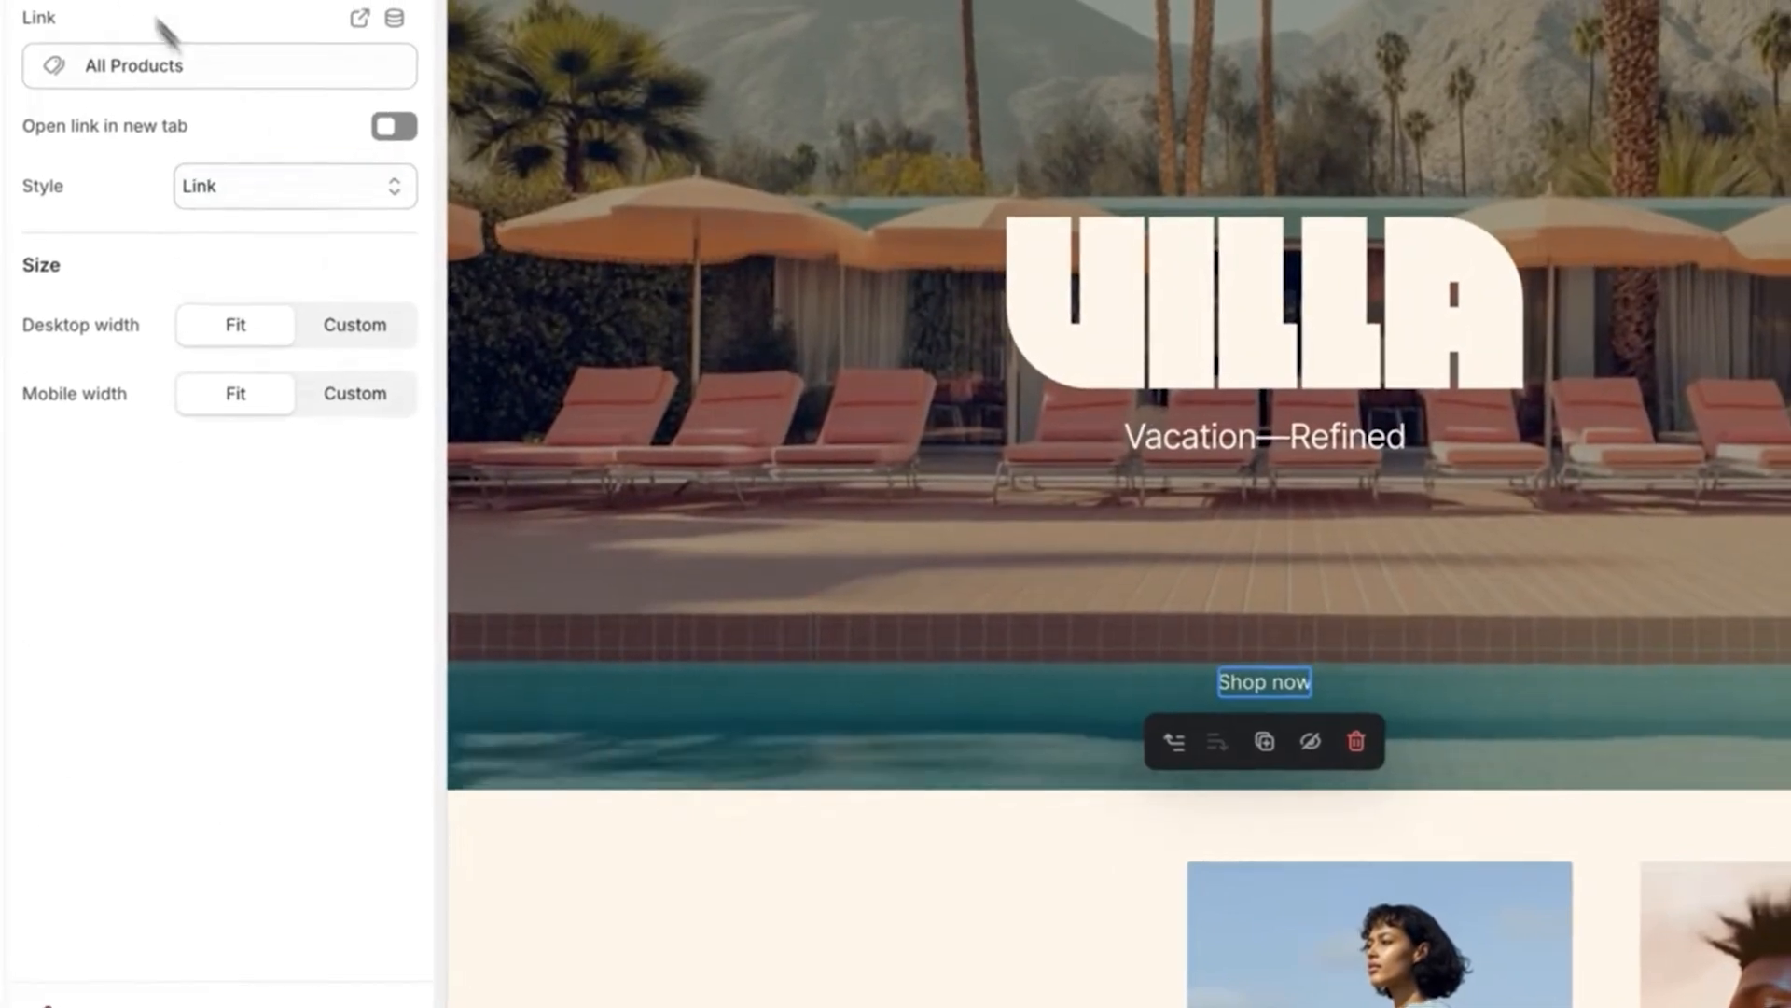